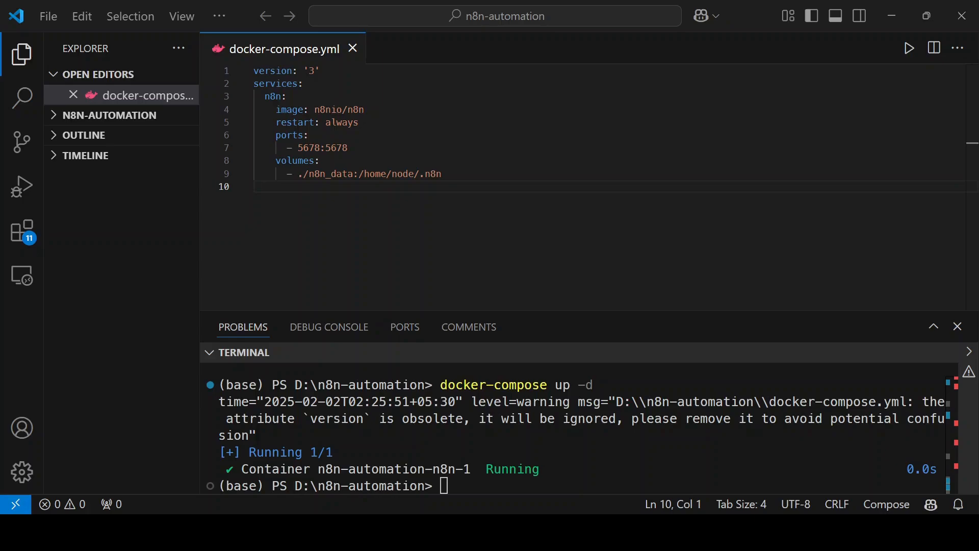
Start the n8n container in detached mode by running docker-compose up -d in the n8n-automation folder's terminal
left_click(413, 463)
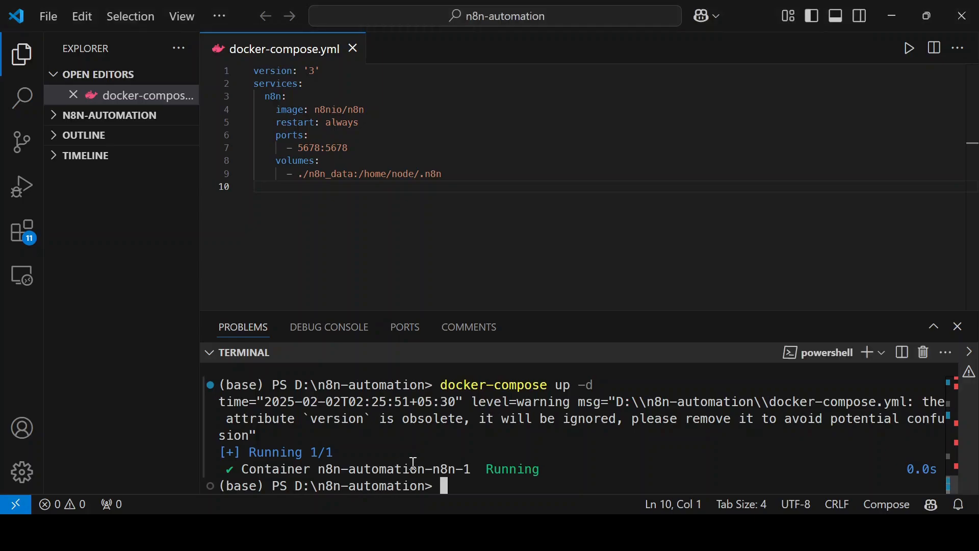
key("Up")
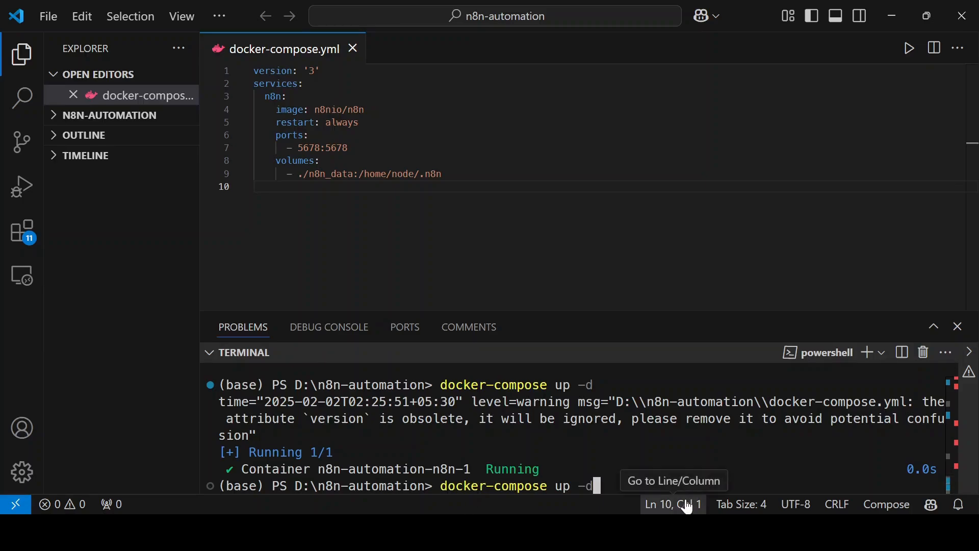
key("Return")
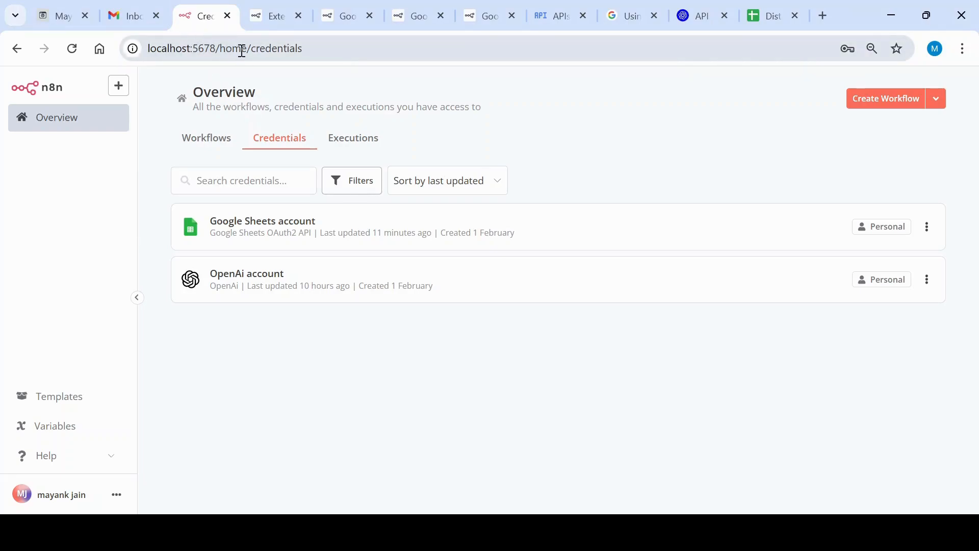
Switch to n8n in the browser and open the AI Marketing Automation workflow from the overview's workflow list
left_click(55, 125)
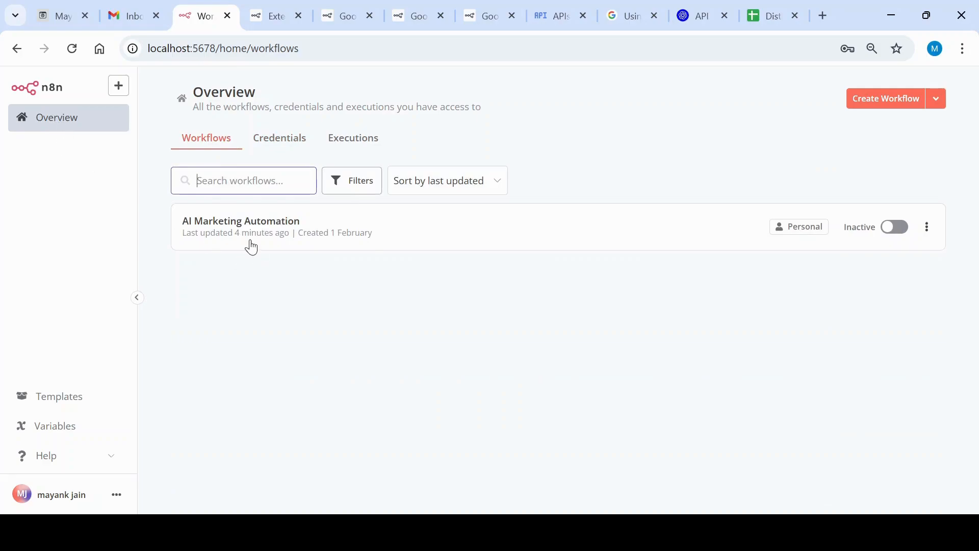
left_click(275, 238)
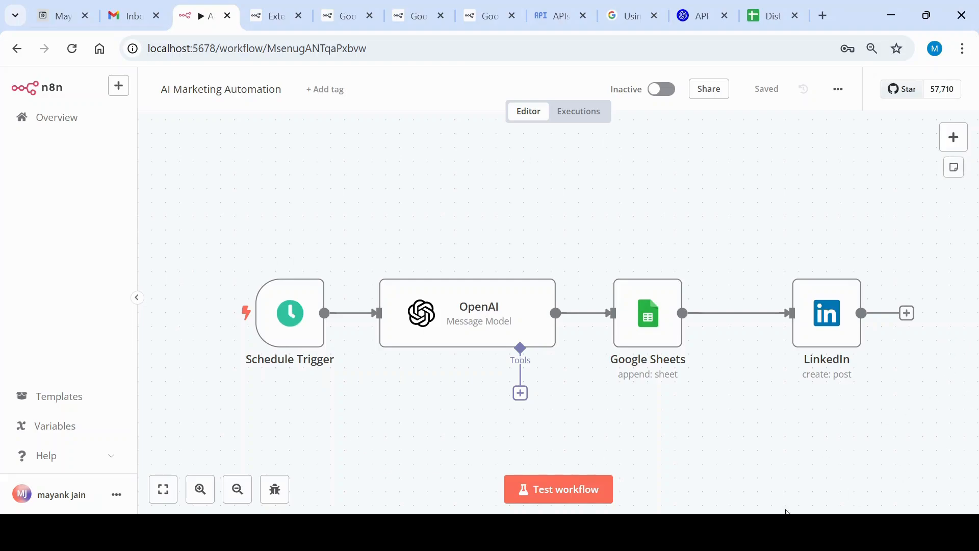
mouse_move(274, 281)
mouse_move(485, 332)
mouse_move(272, 332)
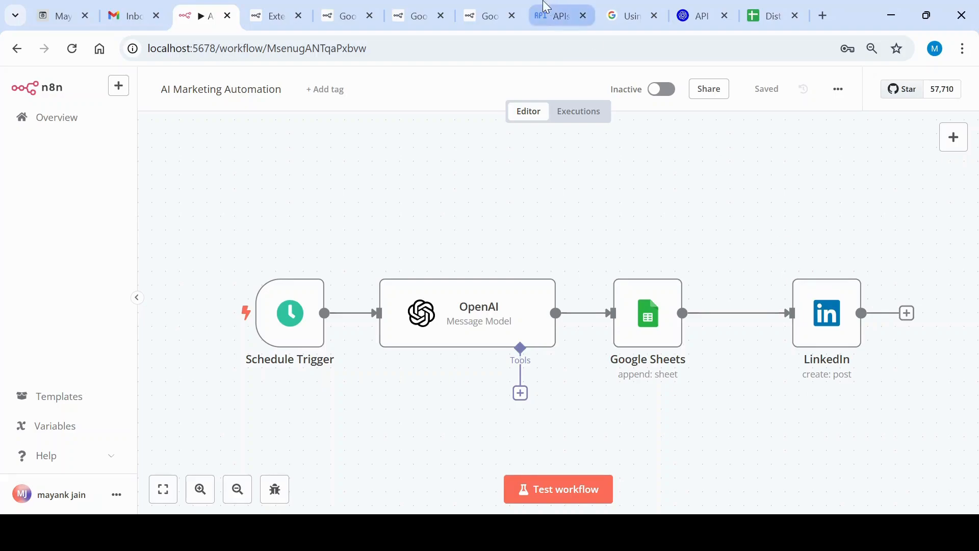
Look over the OpenAI API keys, Google Cloud consent and n8n Google credentials documentation pages, and return to the workflow
left_click(700, 7)
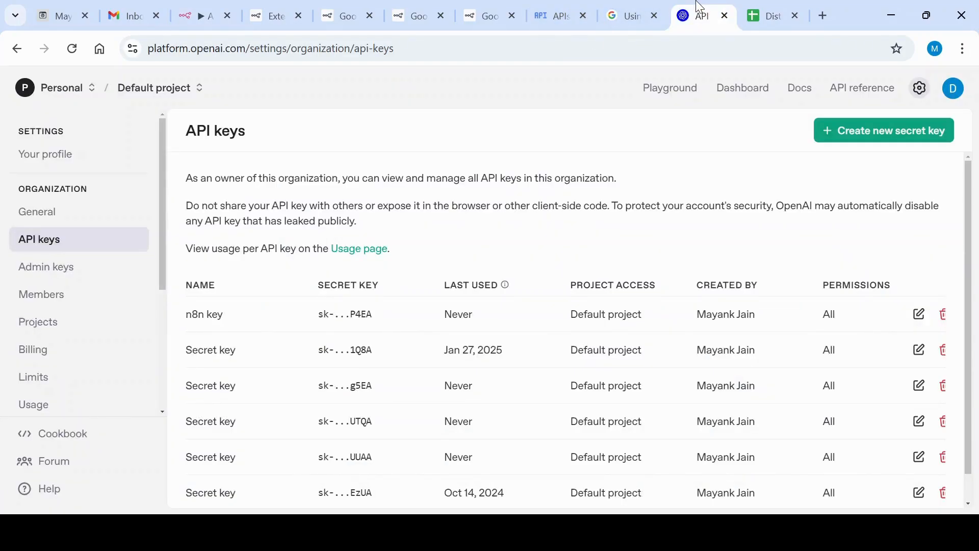
left_click(626, 10)
left_click(582, 5)
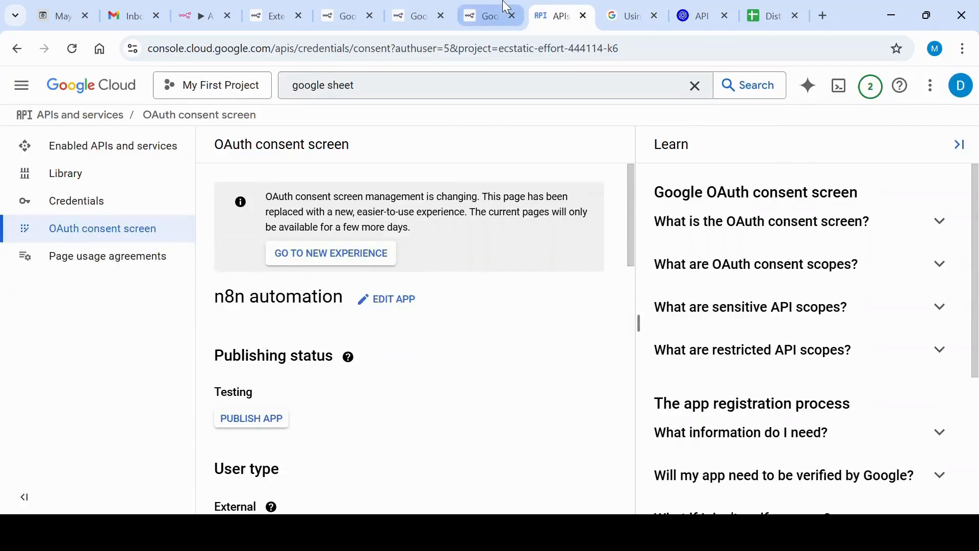
left_click(489, 16)
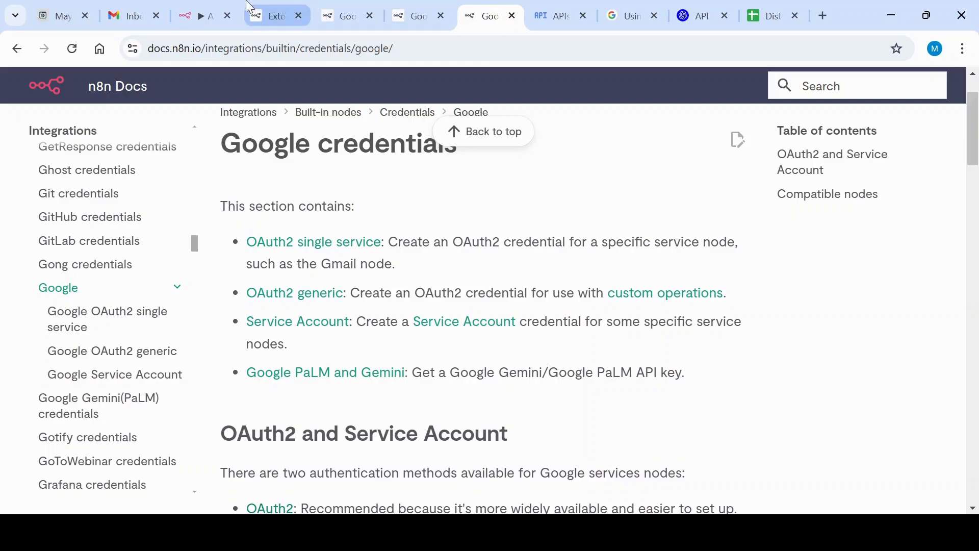
left_click(198, 8)
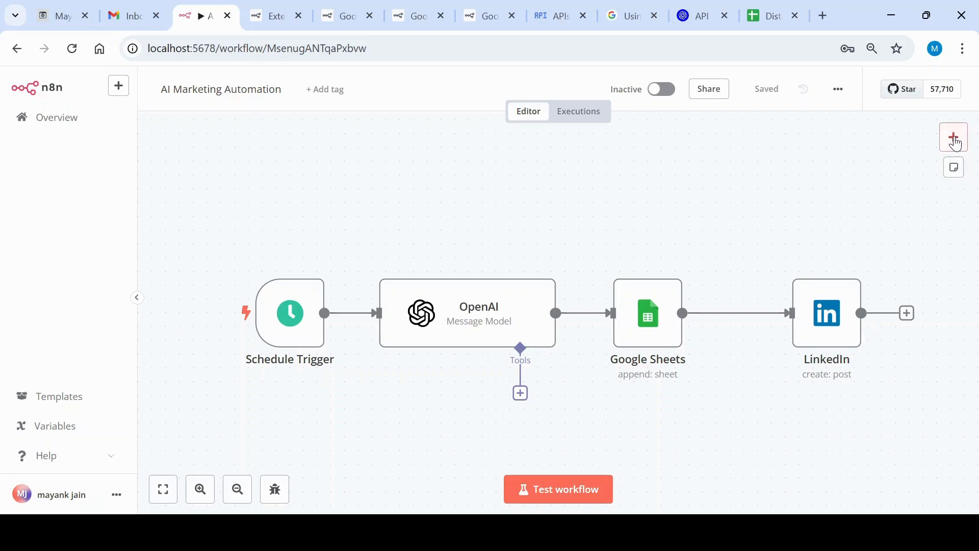
Browse the node categories available for the workflow and search the app actions for "sch"
scroll(970, 209, "down", 5)
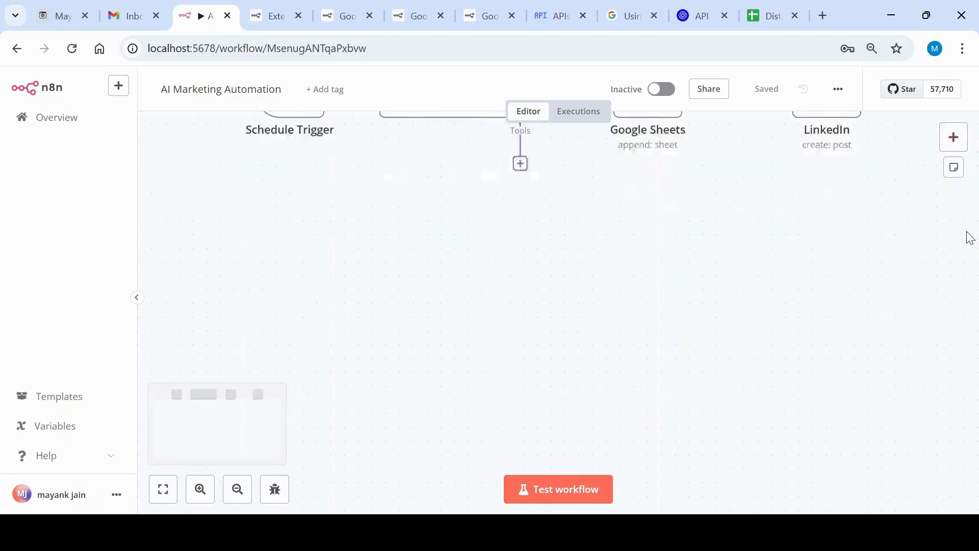
scroll(971, 238, "up", 3)
left_click(954, 138)
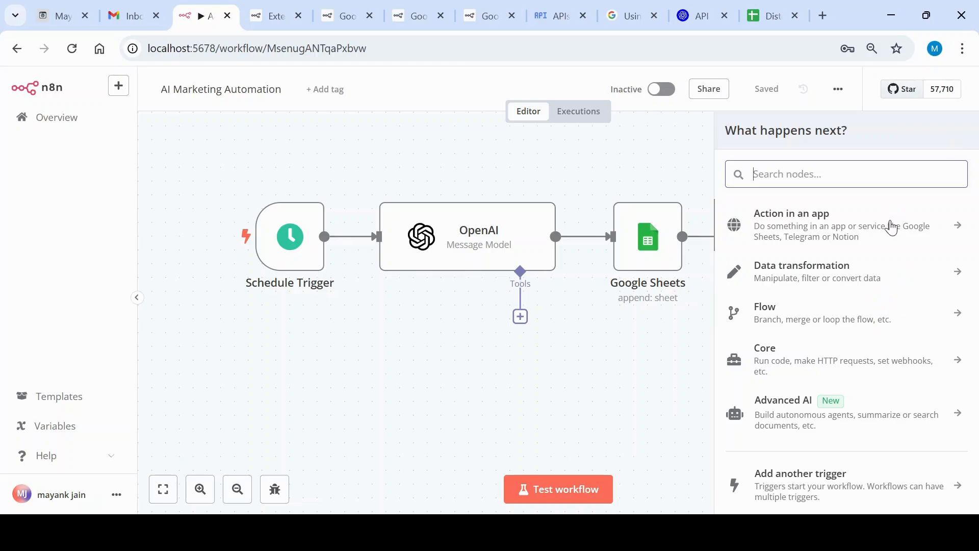
scroll(872, 336, "down", 1)
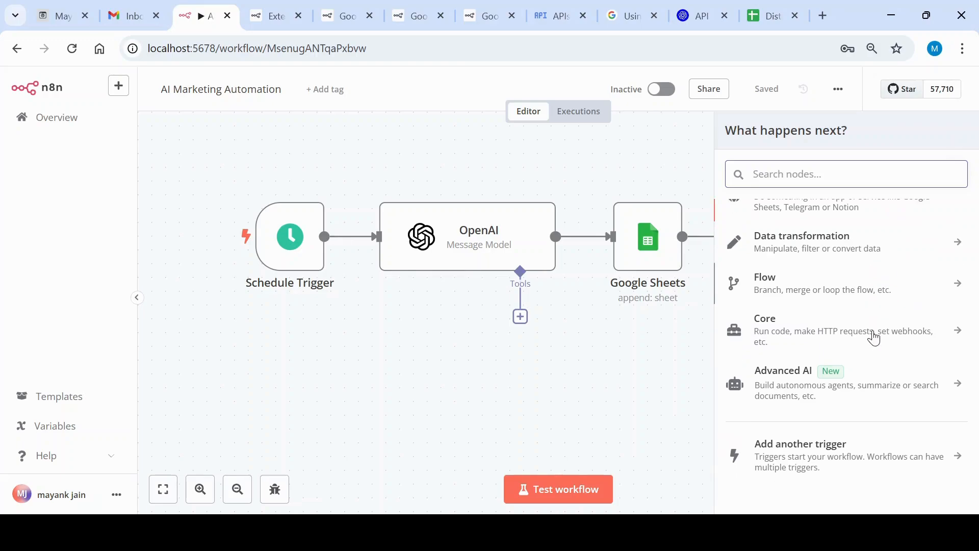
scroll(874, 337, "up", 1)
left_click(566, 408)
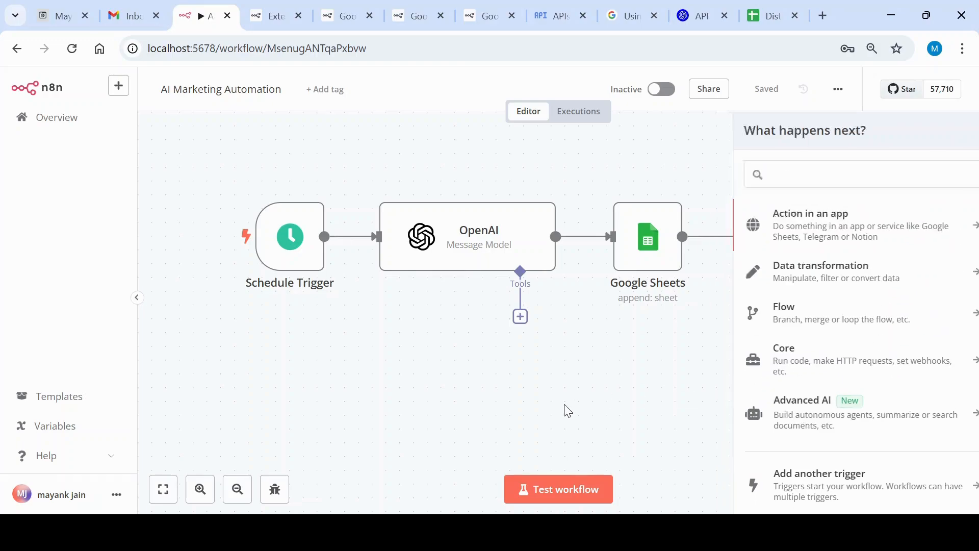
left_click(954, 138)
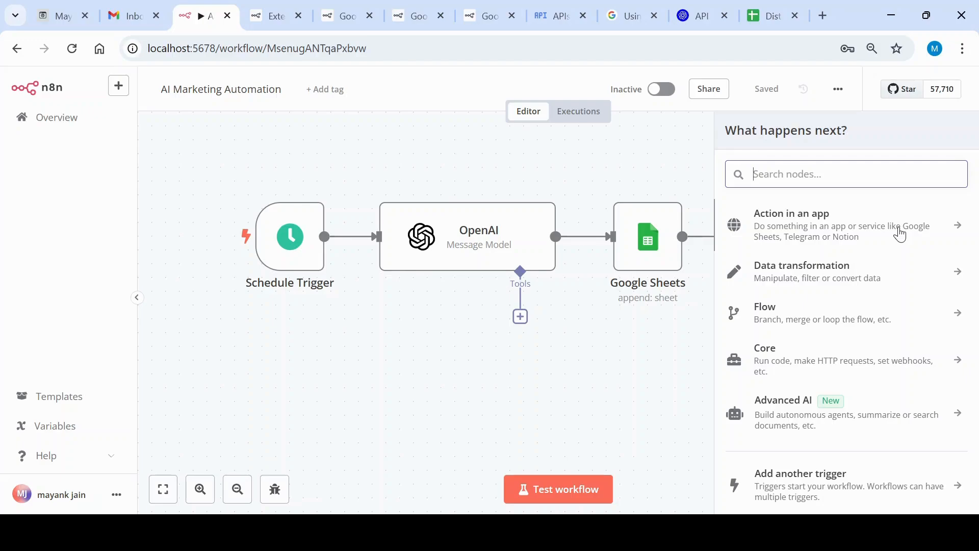
left_click(901, 235)
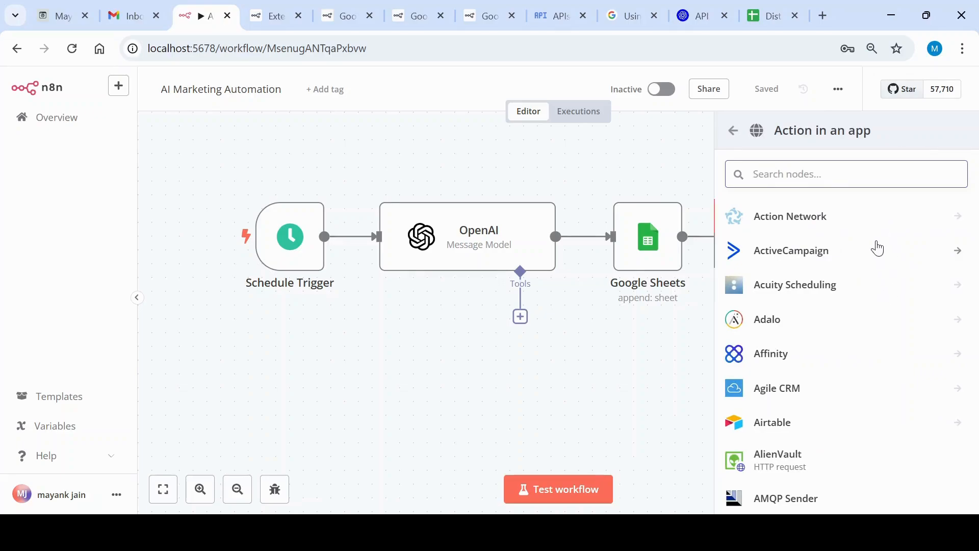
type("sch")
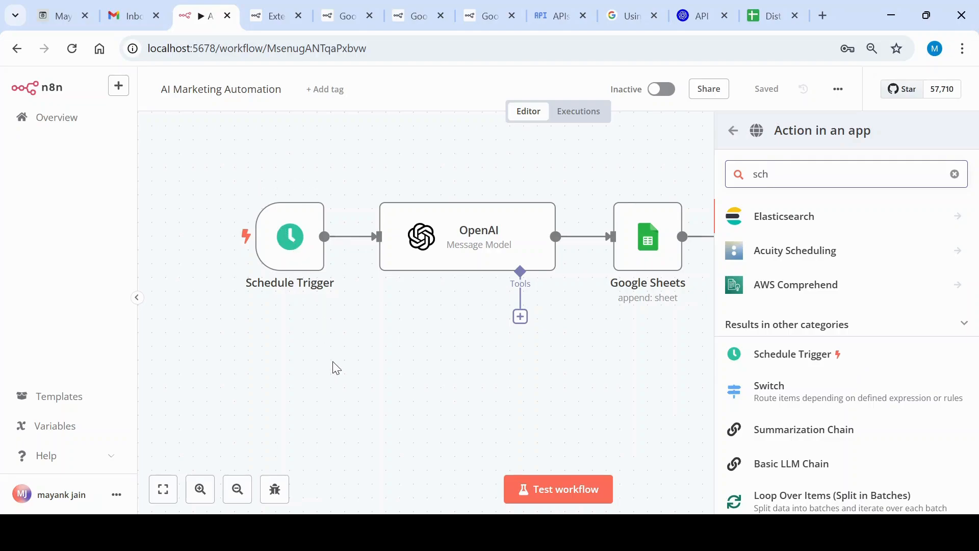
Examine the trigger rules of the existing Schedule Trigger node and return to the canvas
mouse_move(293, 258)
left_click(333, 347)
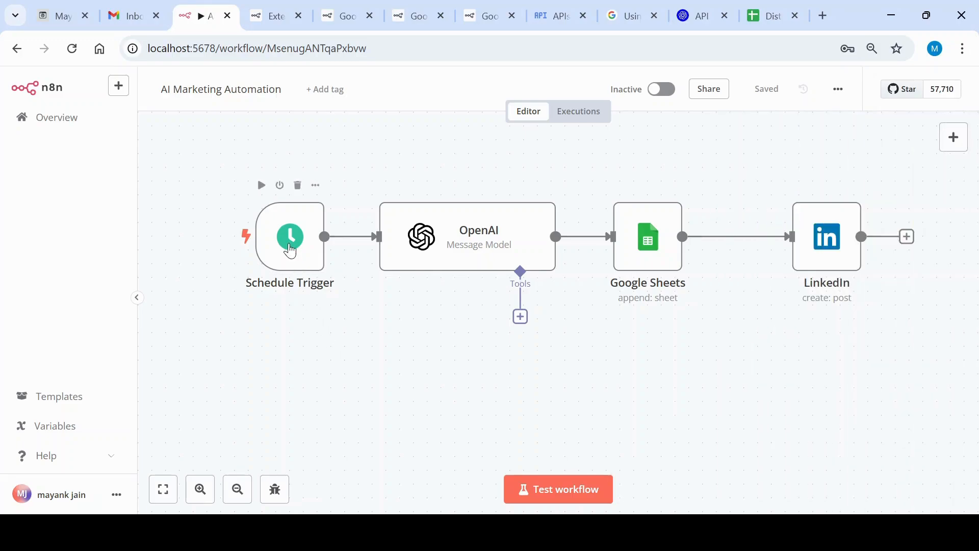
double_click(291, 251)
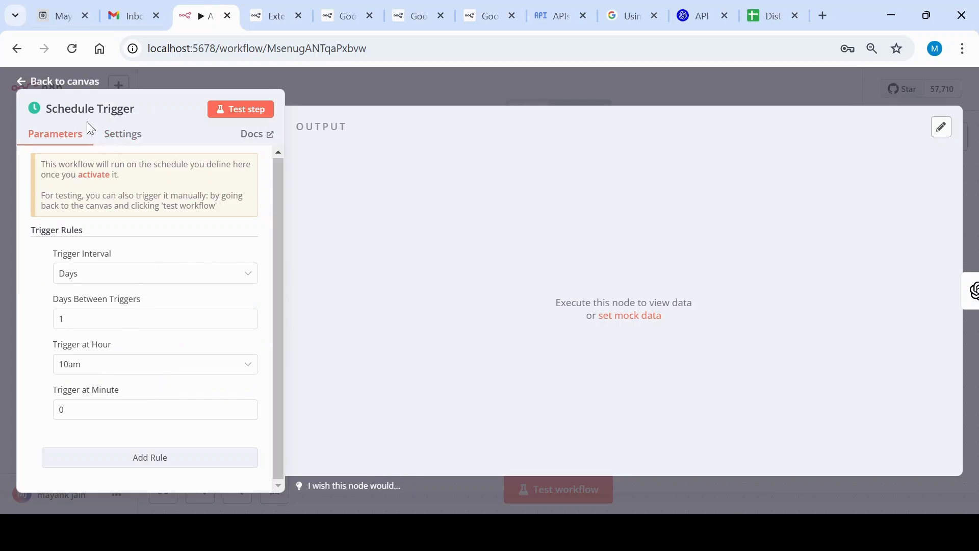
left_click(30, 87)
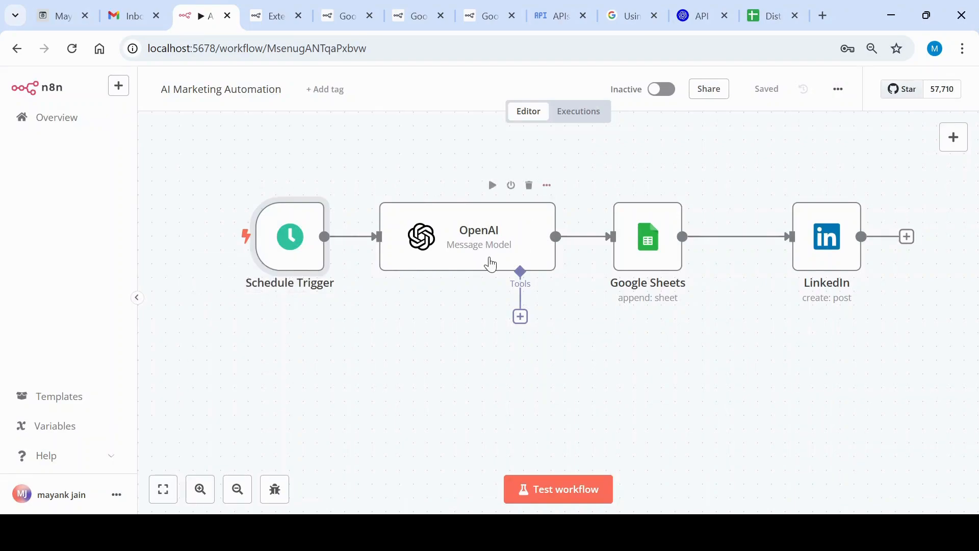
Search the nodes for "open" and add an OpenAI node with the "Message a model" text action
left_click(960, 147)
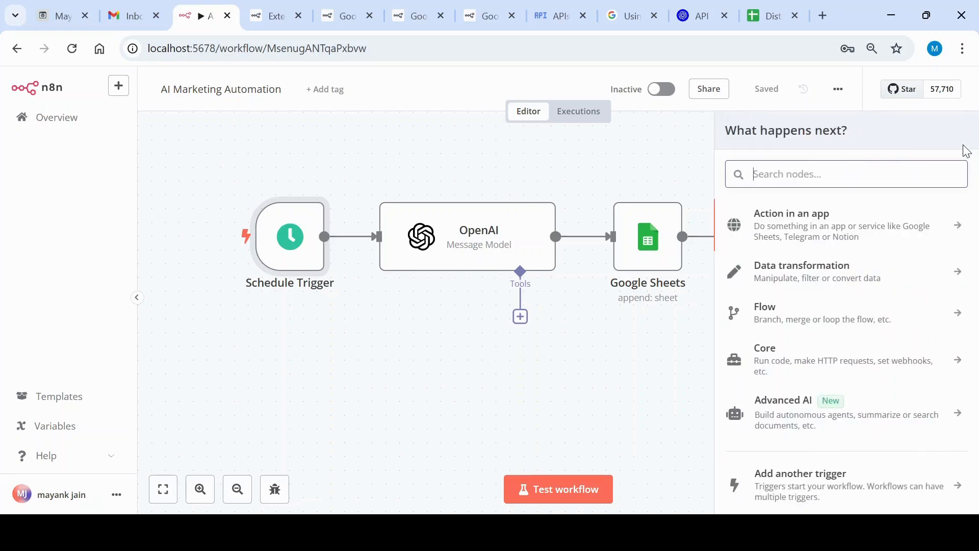
type("open ai")
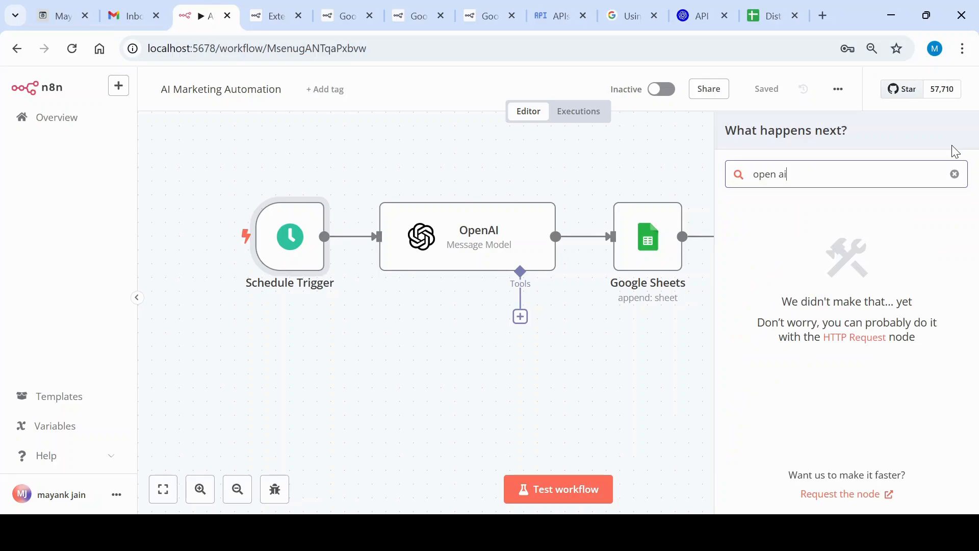
key("BackSpace")
key("BackSpace")
key("BackSpace")
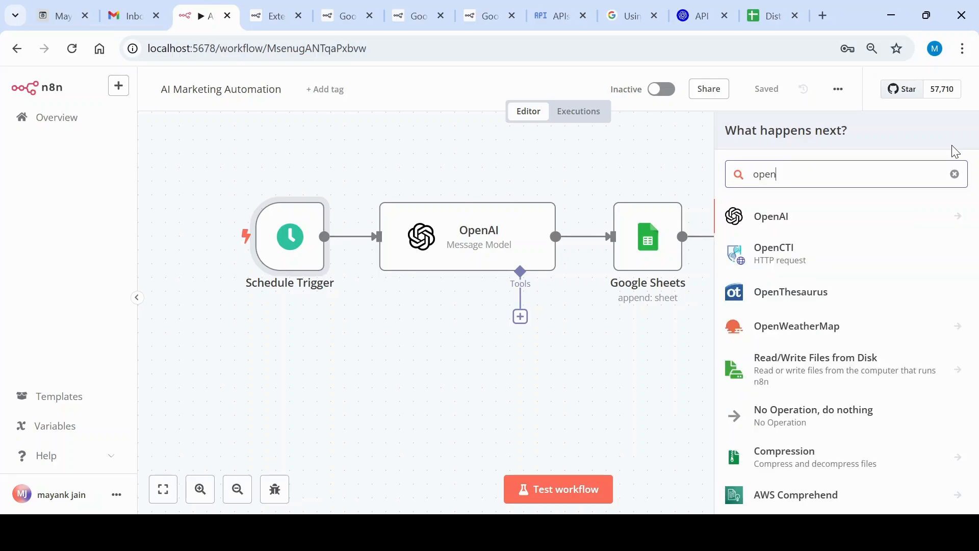
left_click(851, 224)
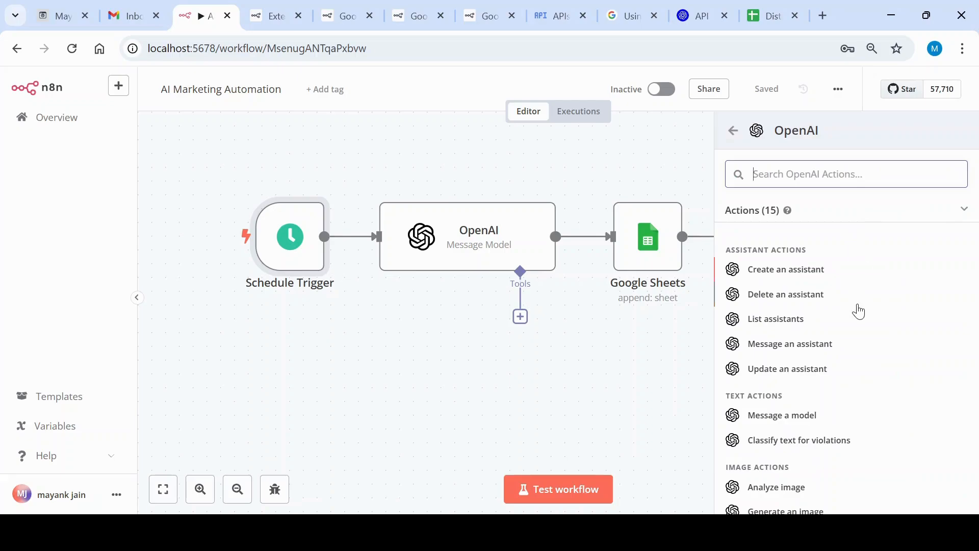
scroll(860, 311, "down", 3)
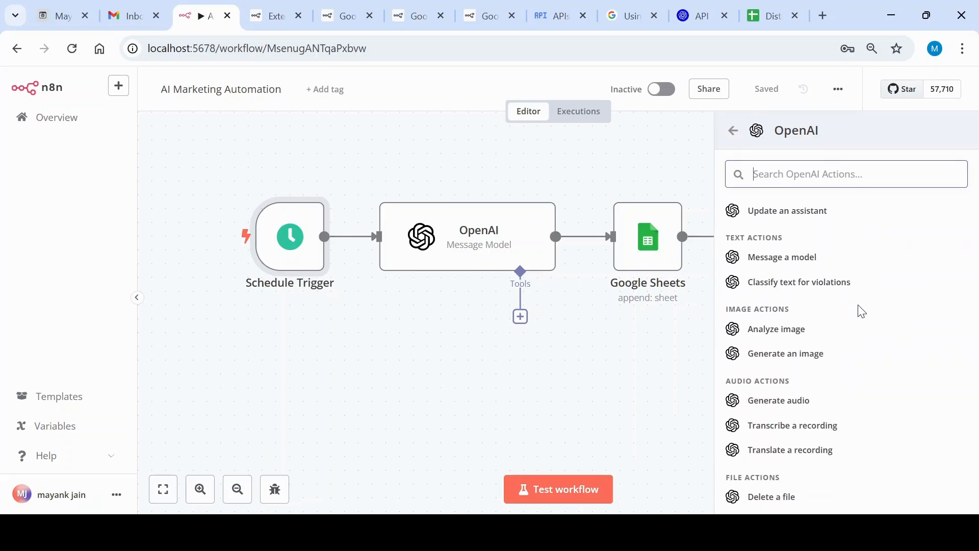
scroll(862, 311, "down", 3)
scroll(862, 311, "up", 3)
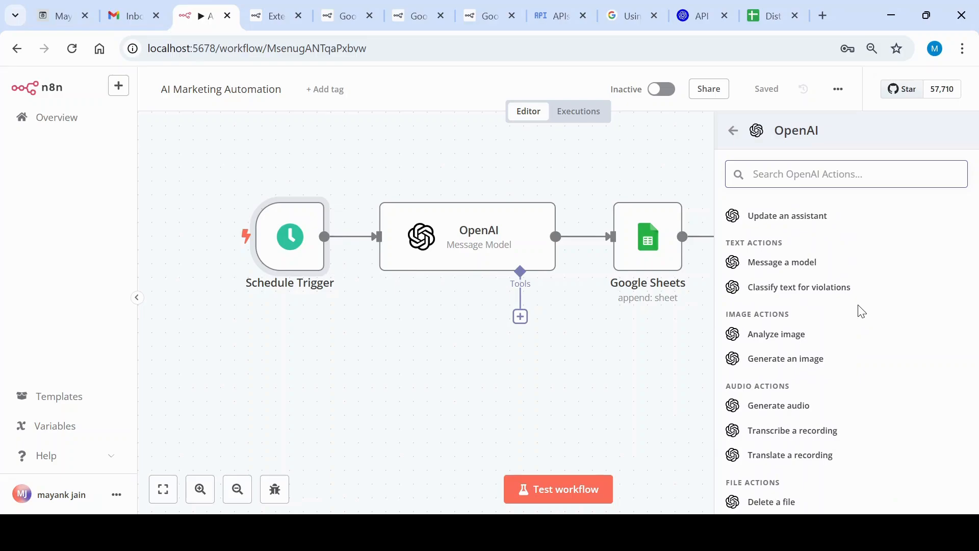
scroll(862, 311, "up", 2)
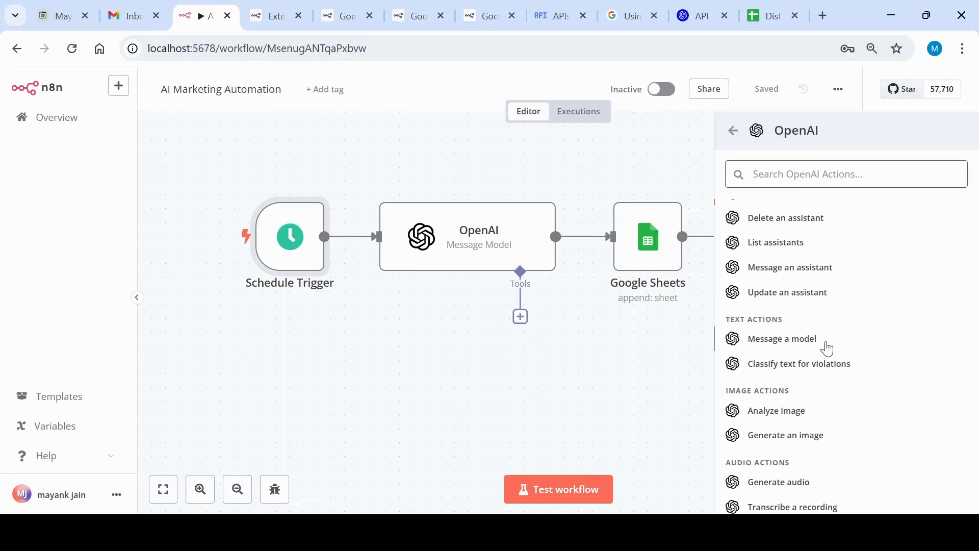
left_click(815, 340)
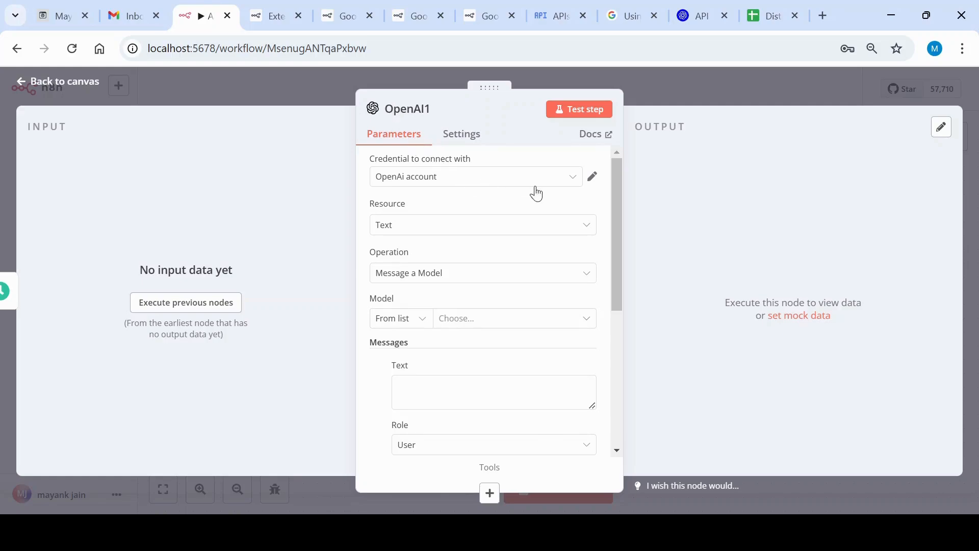
Examine the new OpenAI node's credential options and its resource, operation, model and message parameters
left_click(567, 182)
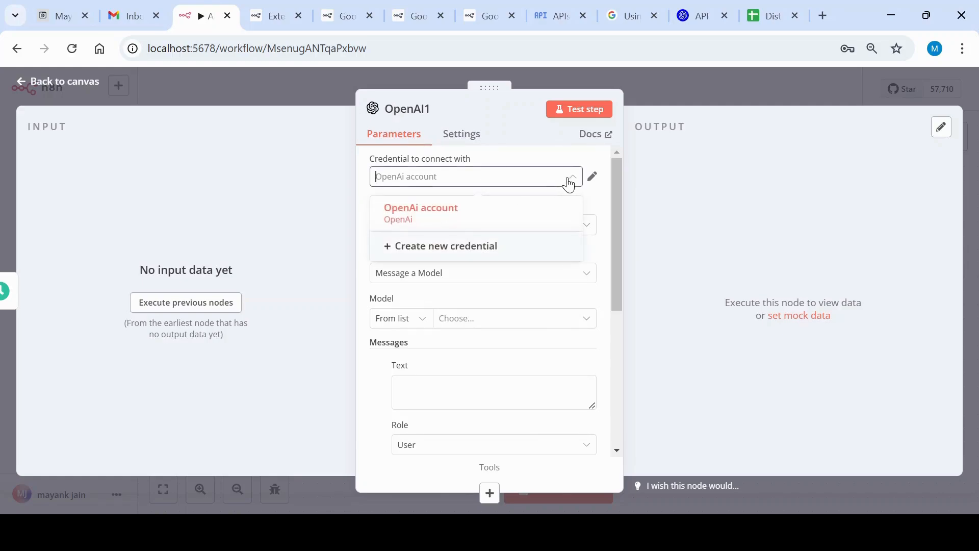
left_click(570, 185)
scroll(564, 241, "down", 2)
scroll(563, 262, "up", 2)
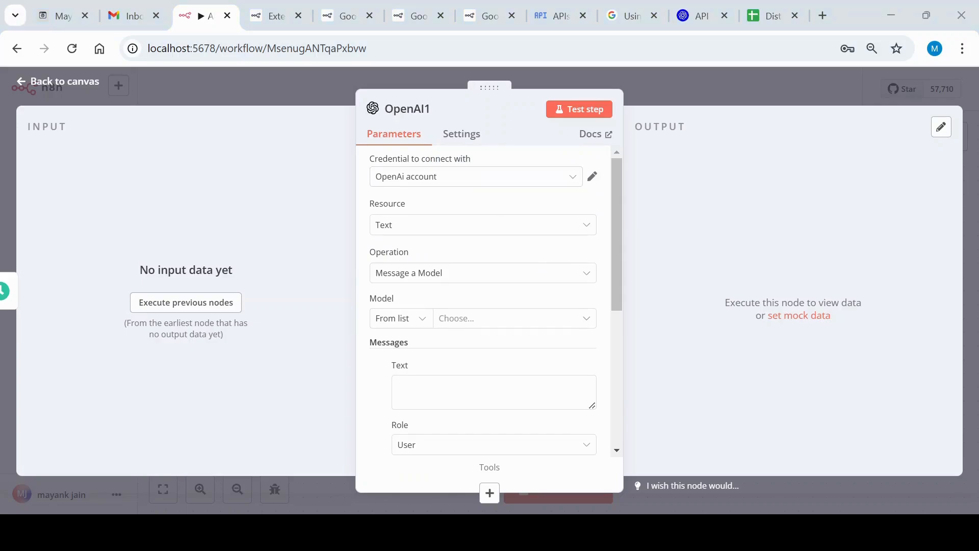
left_click(477, 179)
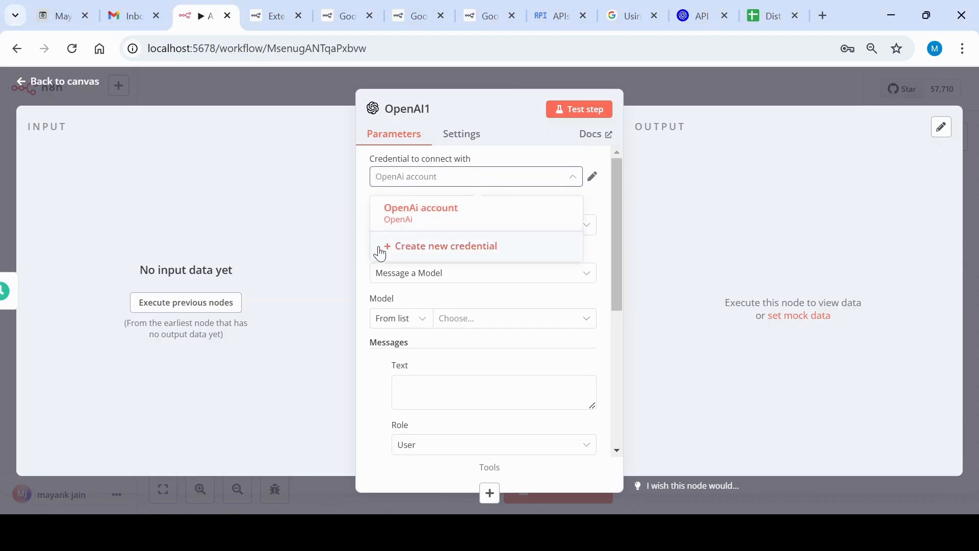
left_click(397, 180)
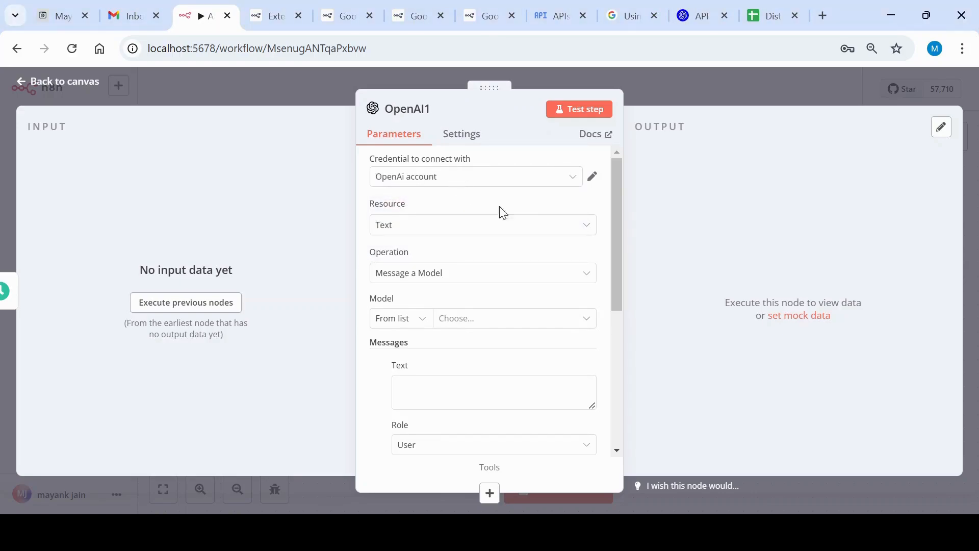
scroll(572, 245, "down", 3)
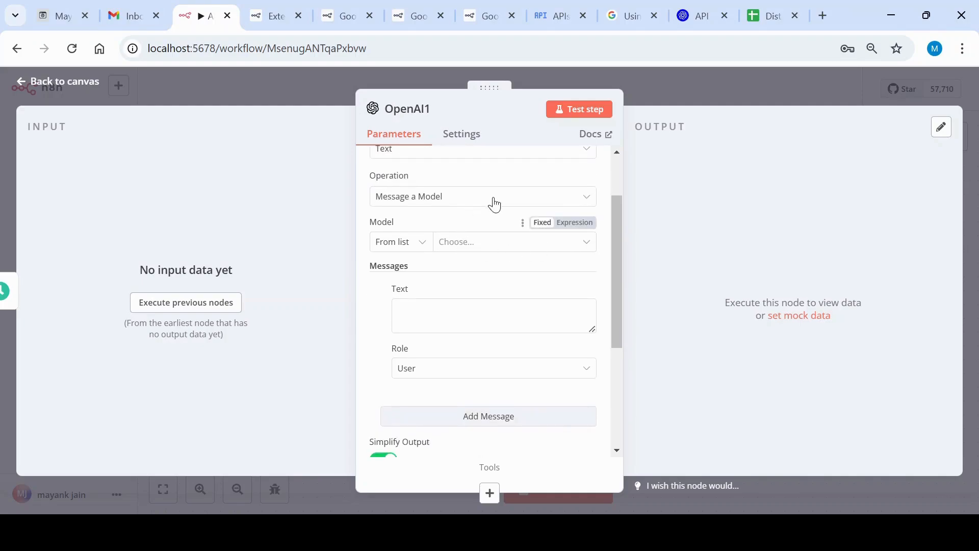
scroll(508, 199, "up", 3)
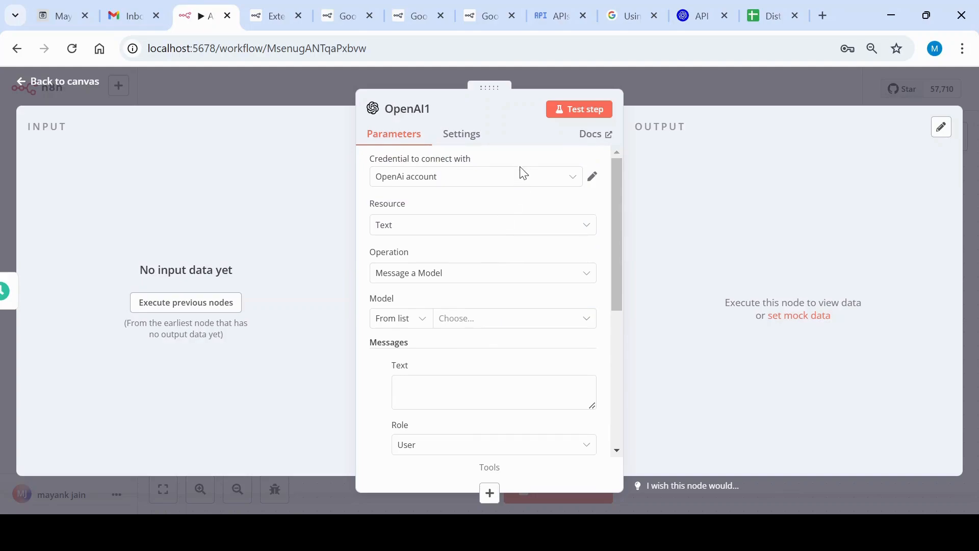
scroll(514, 227, "down", 6)
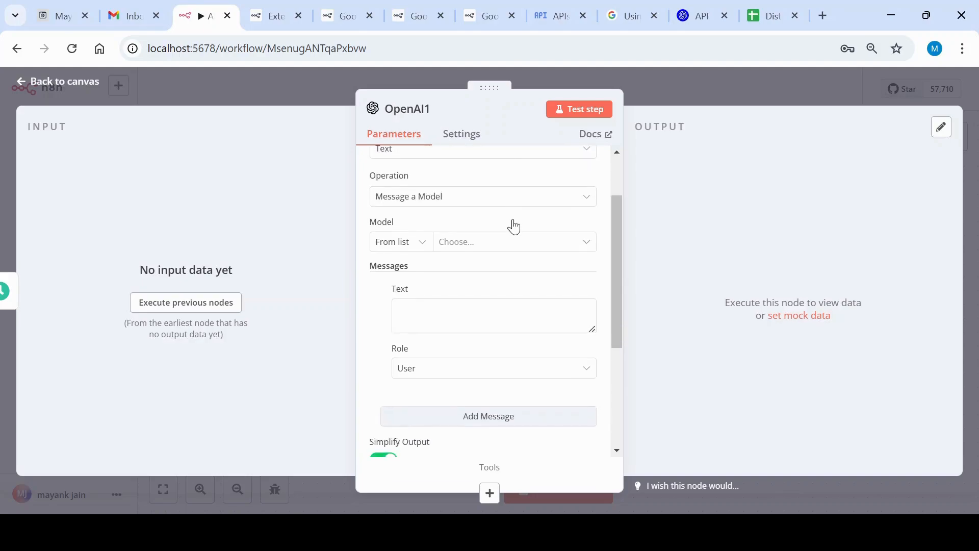
Examine the OpenAI1 node's message text, role choices, output settings and additional options
scroll(514, 227, "up", 6)
scroll(489, 234, "down", 3)
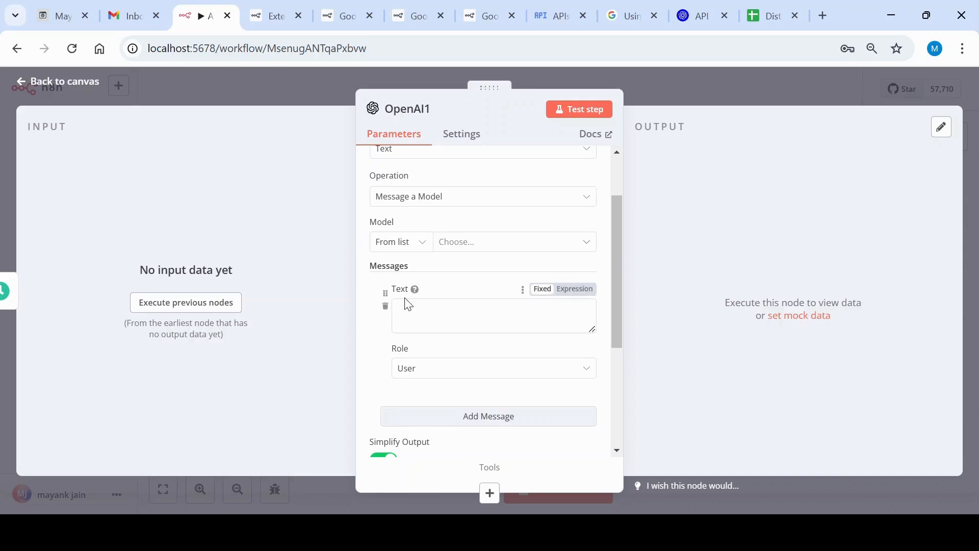
scroll(408, 301, "down", 3)
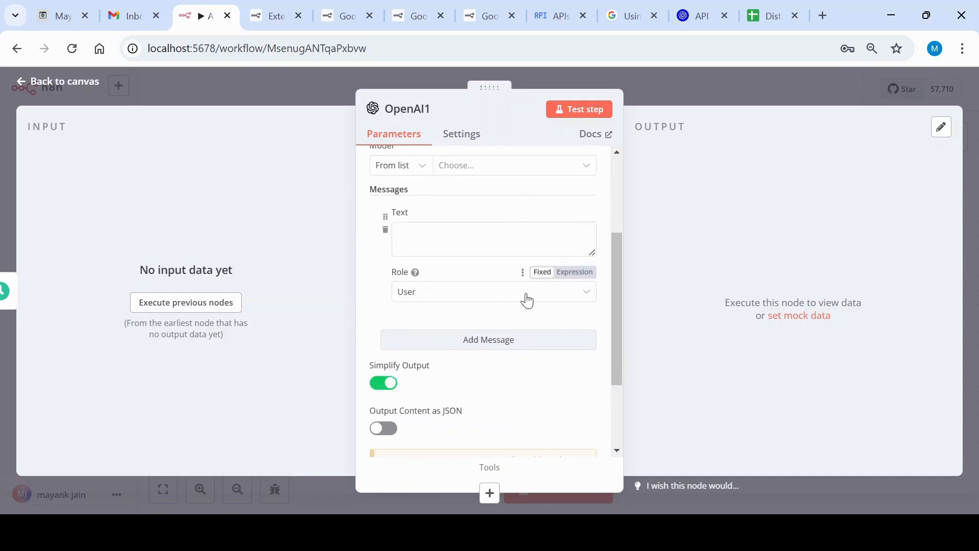
left_click(527, 301)
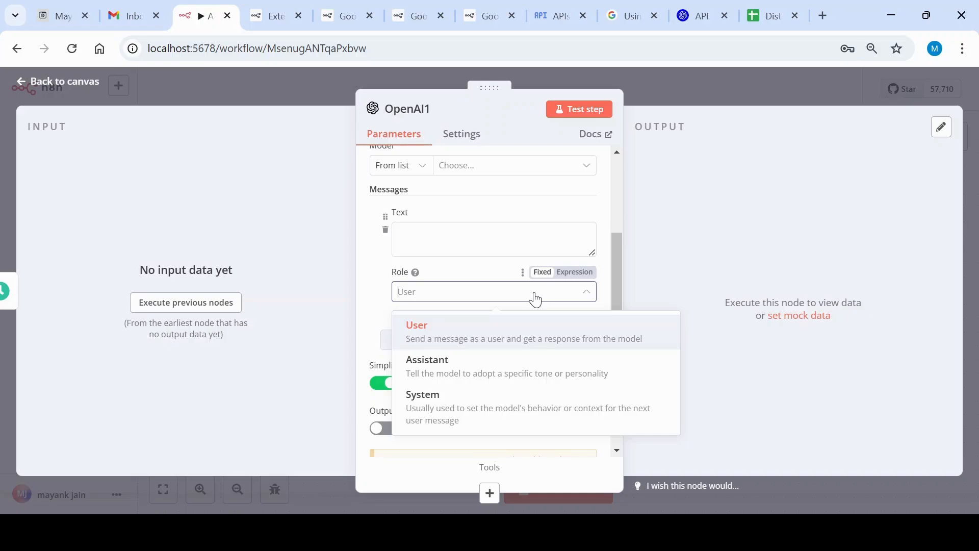
left_click(535, 299)
scroll(540, 327, "down", 3)
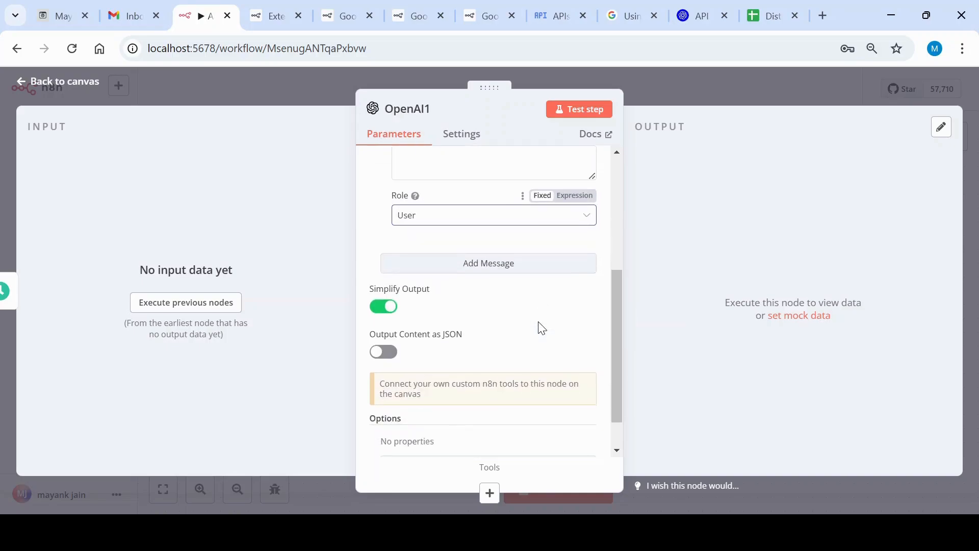
scroll(540, 327, "down", 1)
scroll(465, 295, "up", 1)
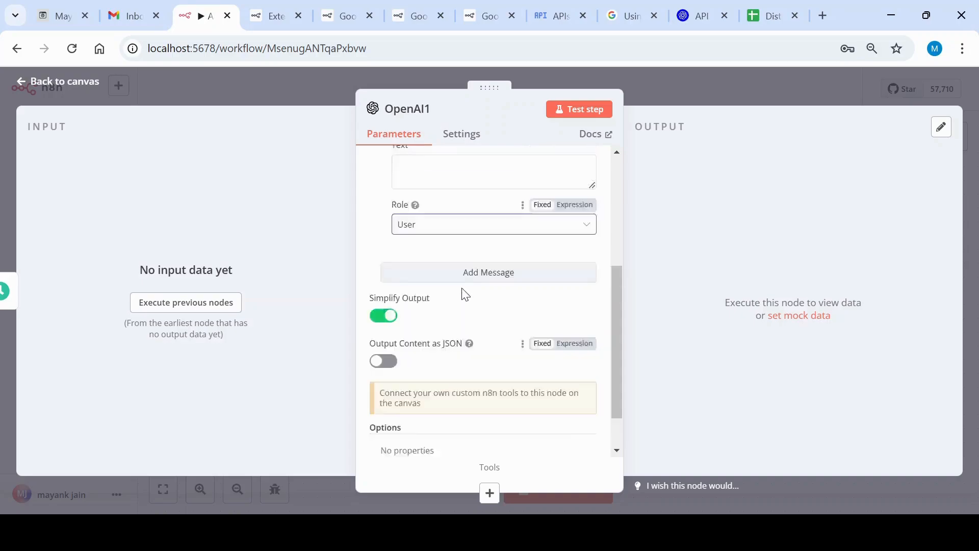
scroll(465, 294, "up", 5)
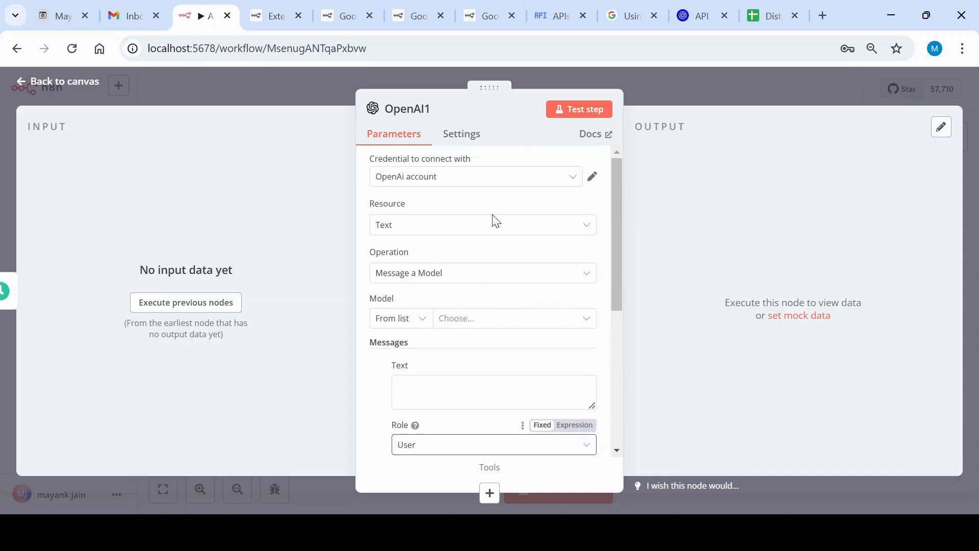
Try a test run of the OpenAI1 node and choose GPT-3.5-TURBO as its model
left_click(578, 114)
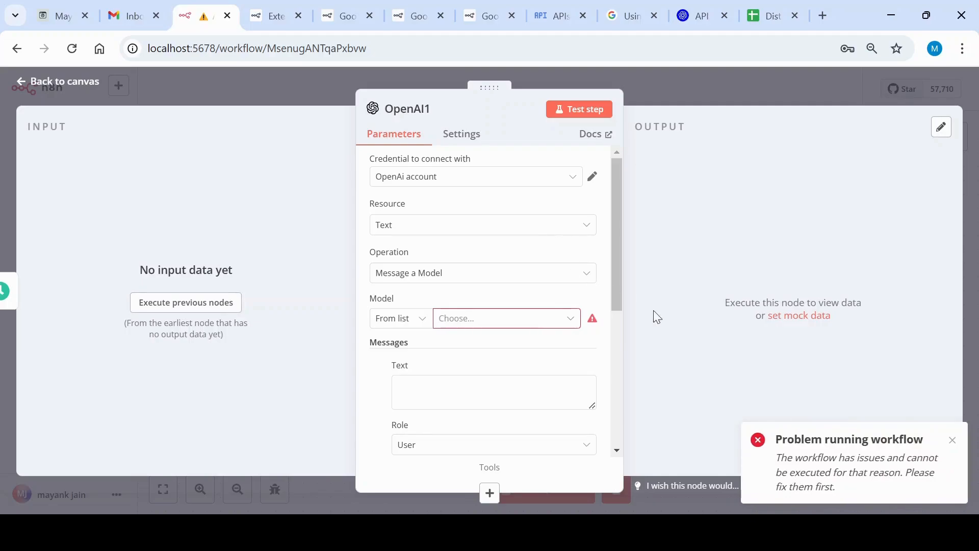
left_click(952, 440)
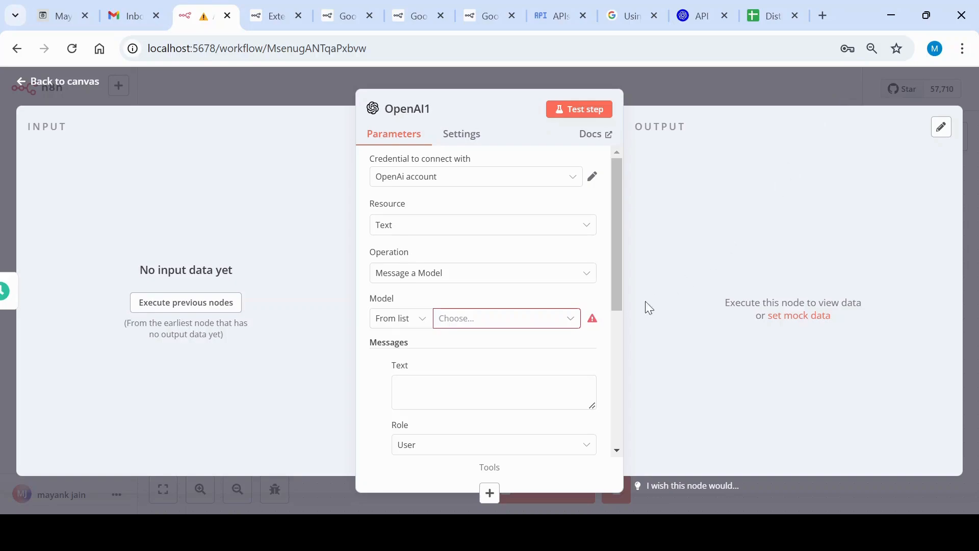
left_click(560, 322)
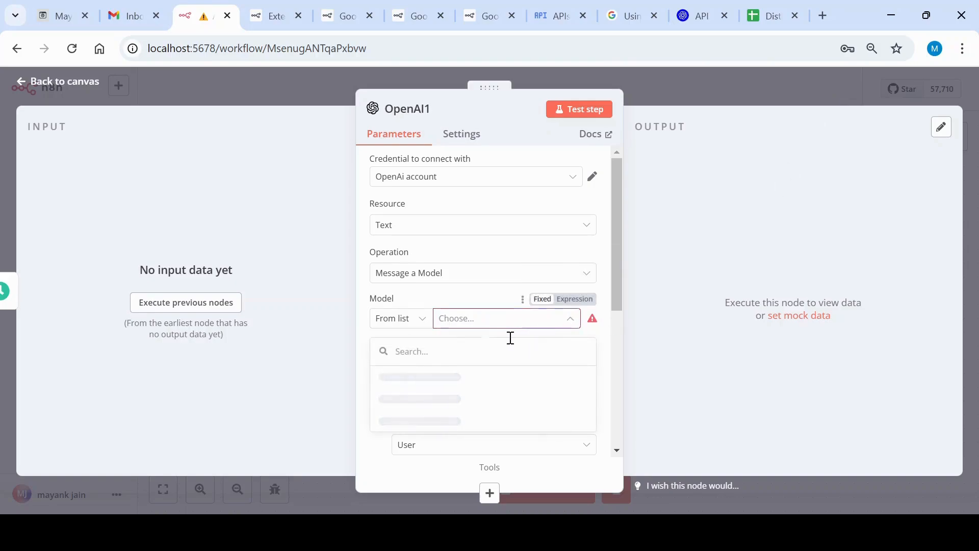
left_click(469, 383)
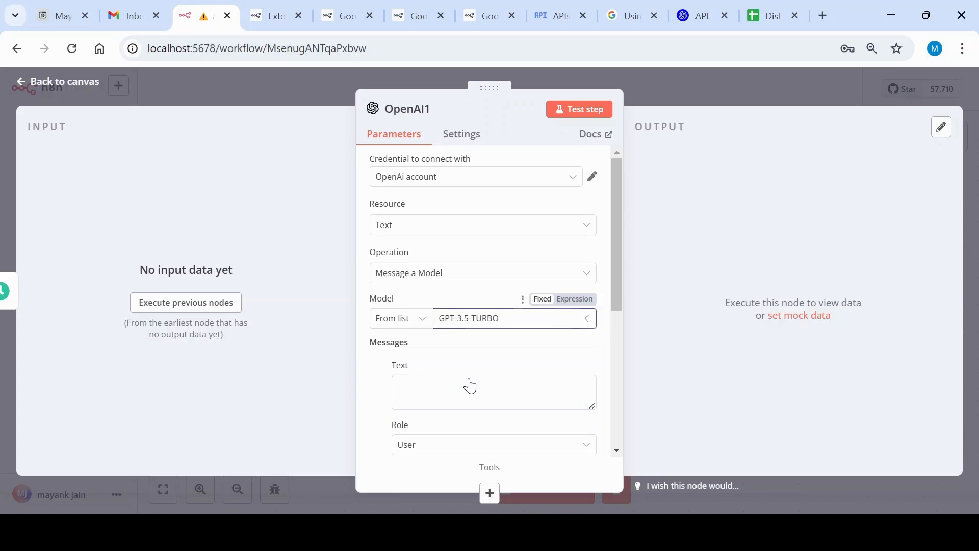
Enter the message text "write a poem on marketing" in the OpenAI1 node and test the step
left_click(472, 388)
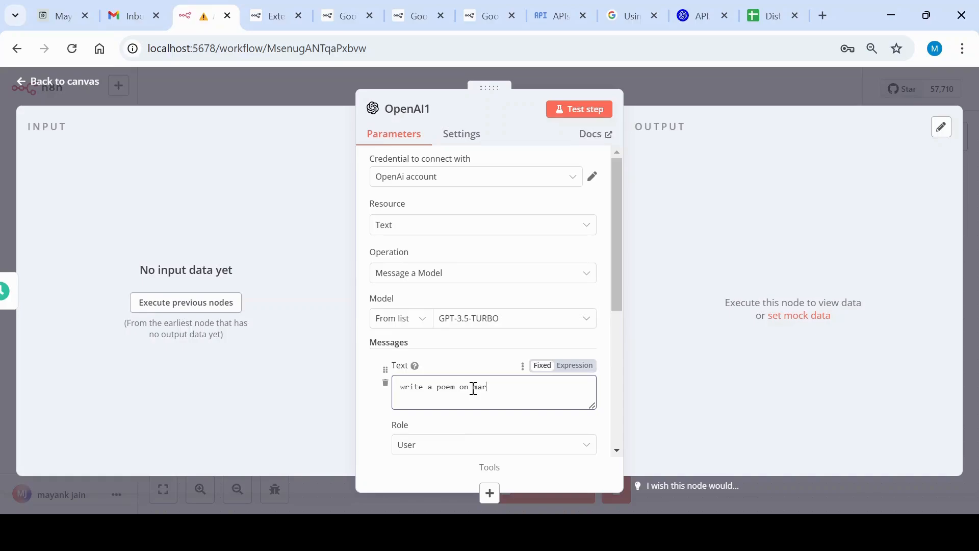
type("ting")
scroll(494, 377, "down", 5)
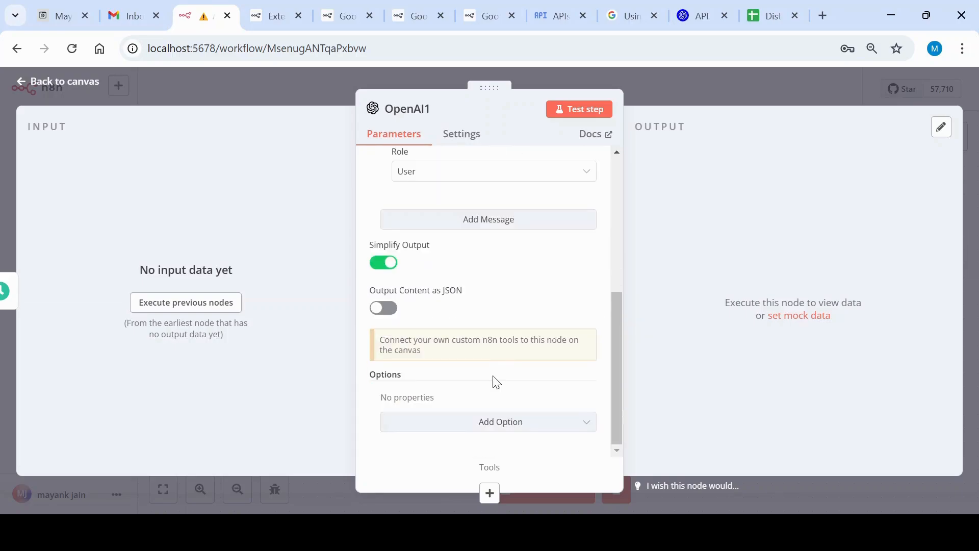
scroll(496, 383, "up", 3)
scroll(496, 380, "up", 3)
left_click(588, 110)
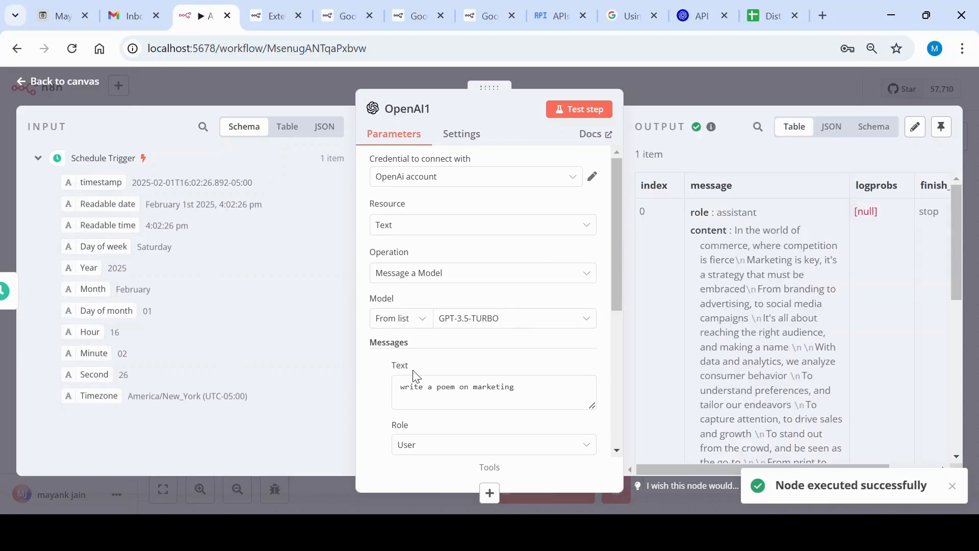
Read through the generated message content in the OpenAI1 node's output
scroll(736, 306, "down", 3)
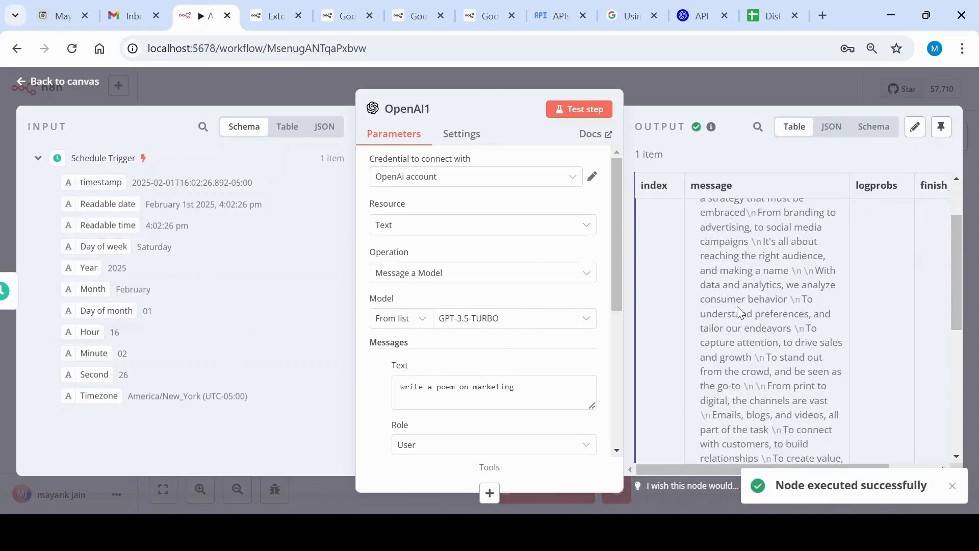
scroll(736, 306, "up", 3)
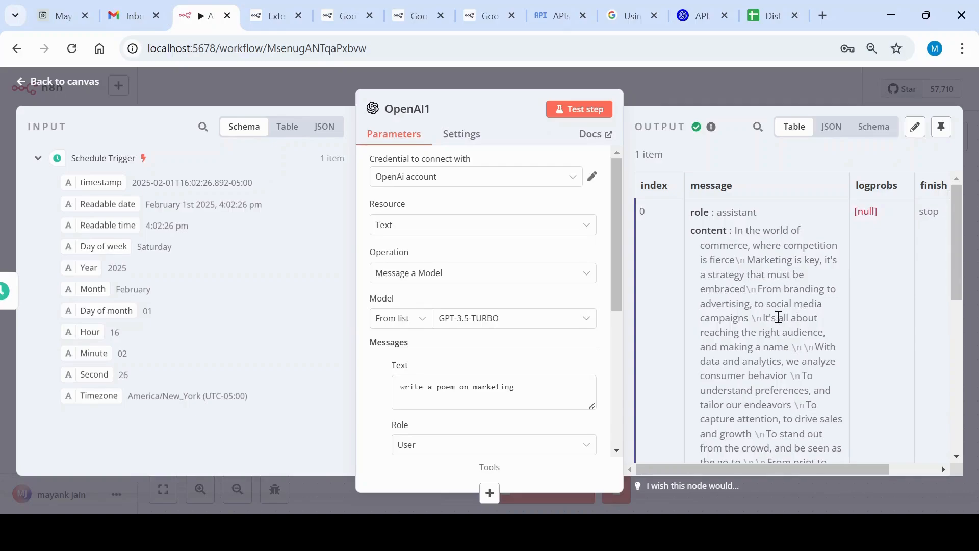
scroll(781, 317, "down", 10)
scroll(781, 319, "up", 10)
Return to the canvas, move the OpenAI1 node below the existing OpenAI node and delete it
left_click(681, 86)
left_click_drag(569, 242, 451, 408)
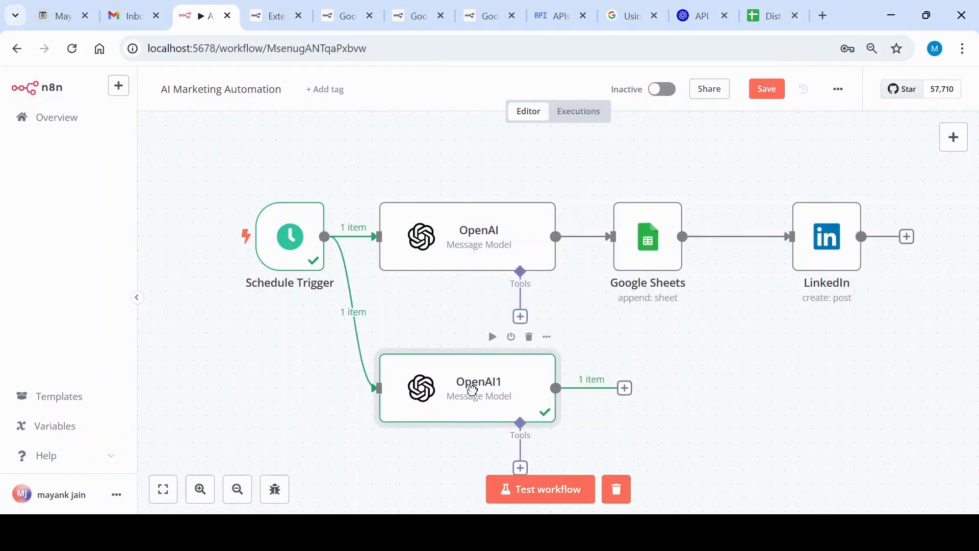
left_click(529, 337)
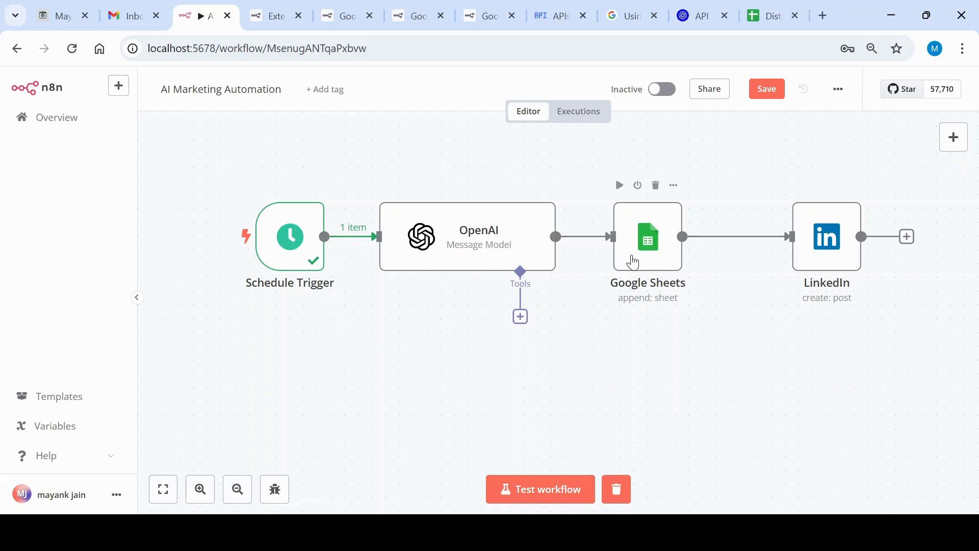
Open the Google Sheets node and examine the choices for its connection credential
left_click(634, 263)
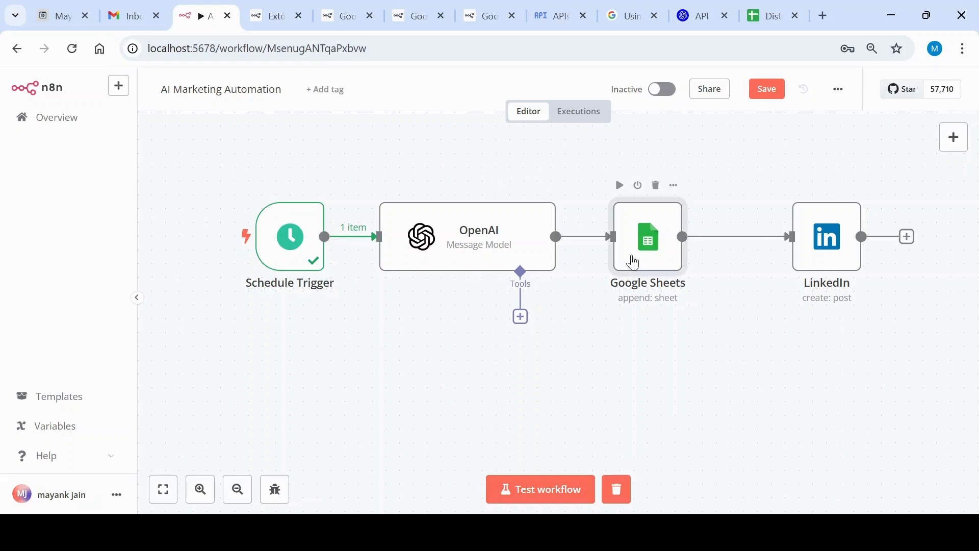
double_click(631, 257)
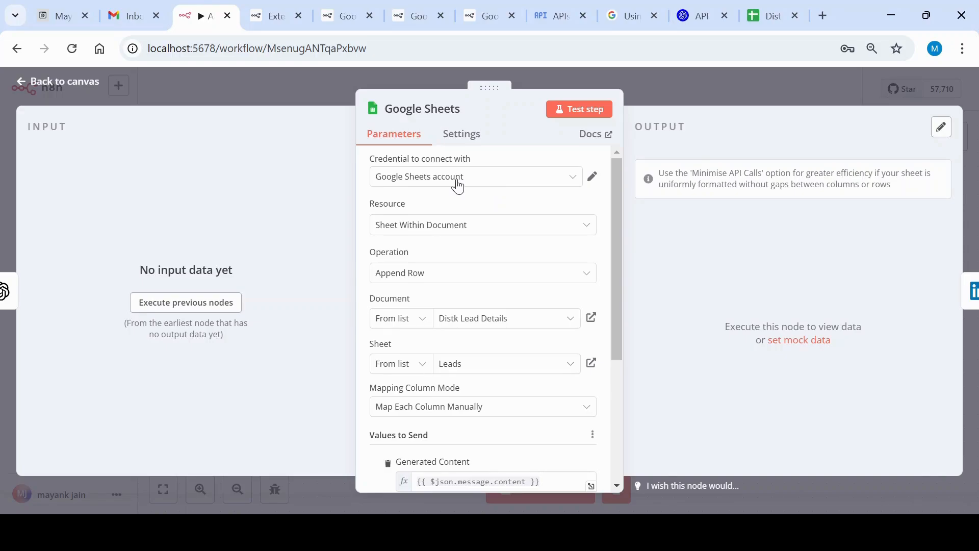
left_click(568, 177)
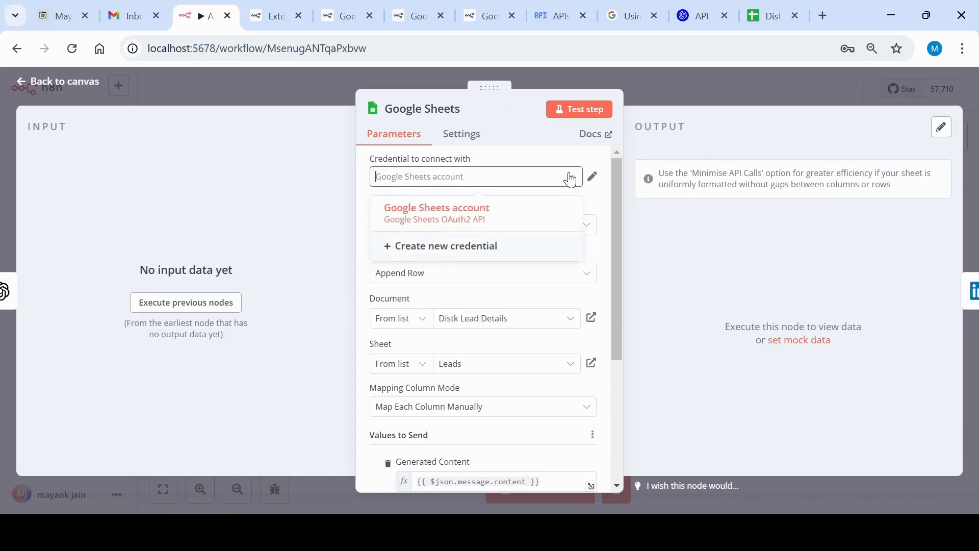
left_click(570, 178)
left_click(568, 176)
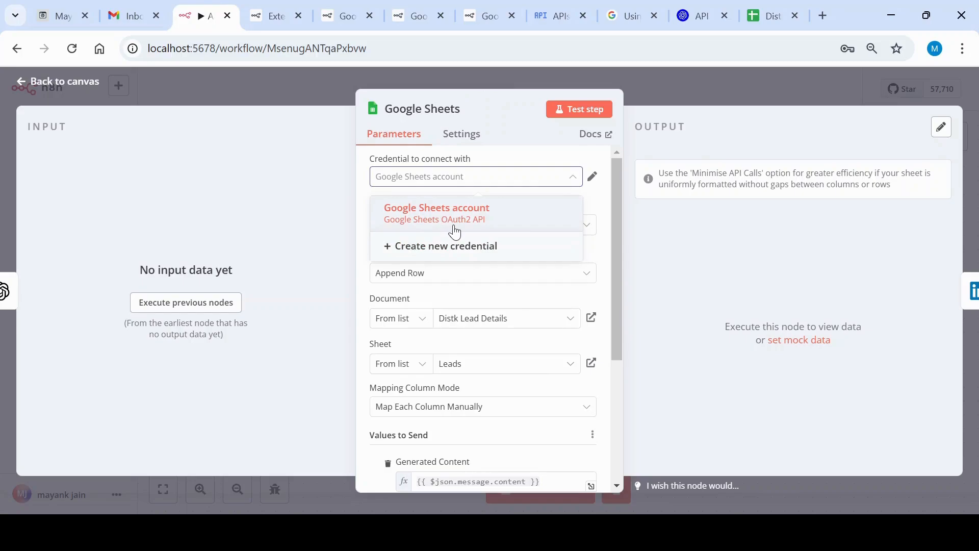
left_click(572, 182)
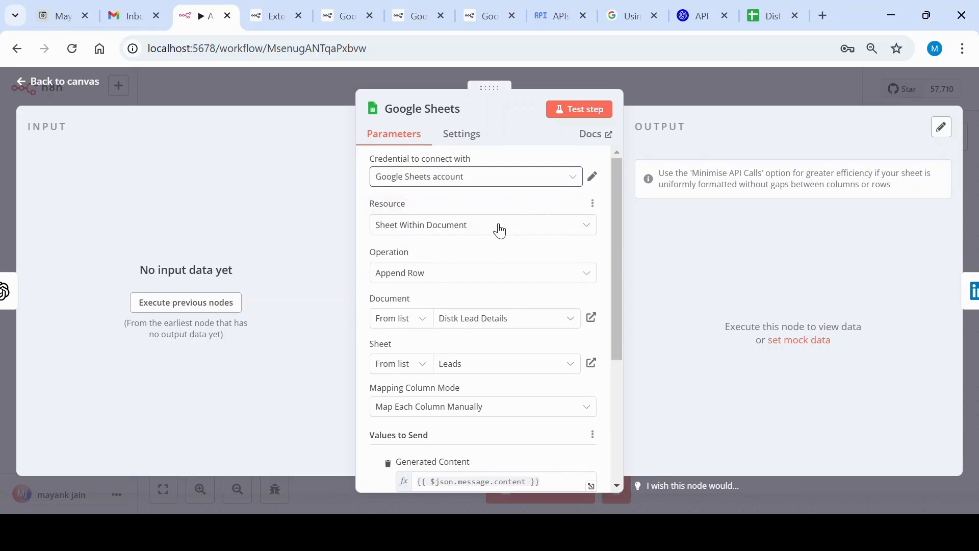
Examine the Google Sheets node's available operations and the ways its document can be specified
scroll(499, 231, "down", 2)
left_click(587, 199)
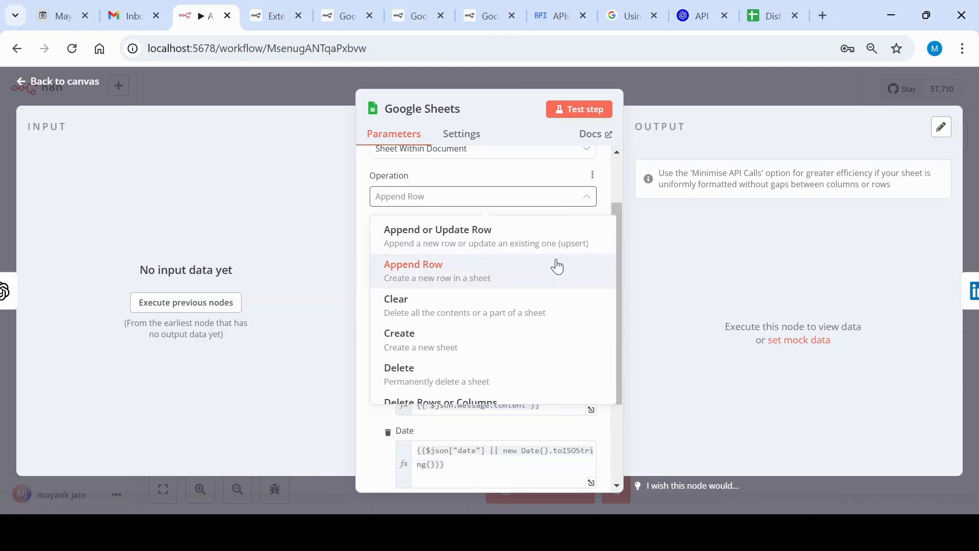
left_click(588, 200)
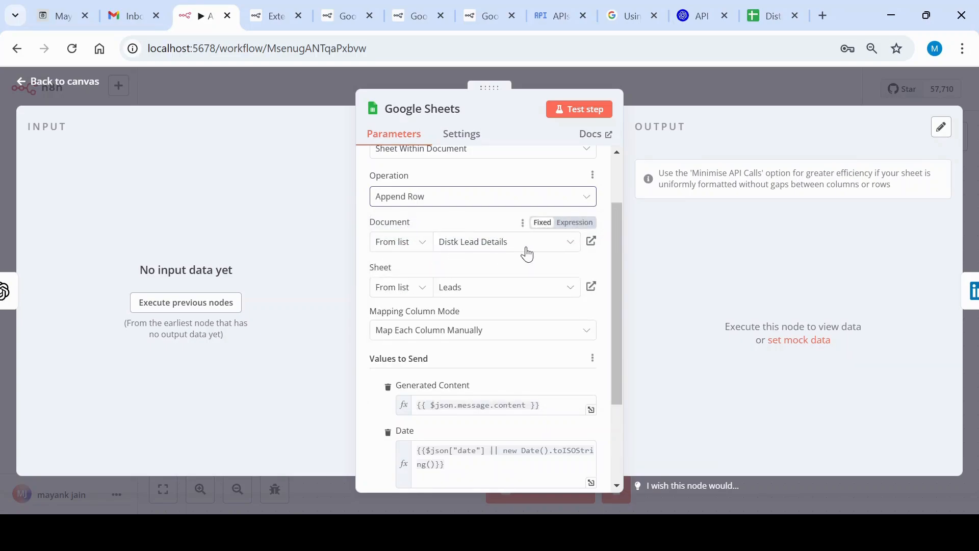
left_click(419, 251)
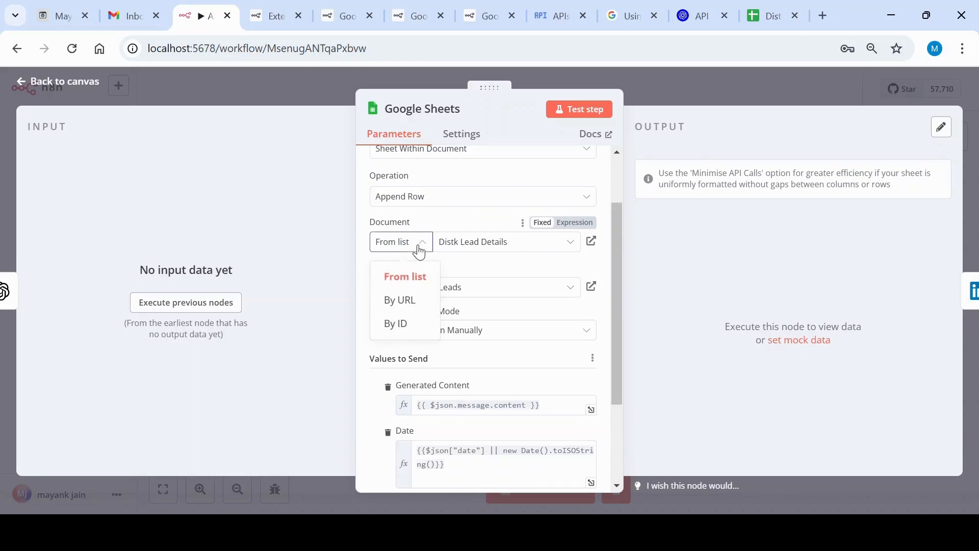
left_click(419, 251)
left_click(419, 251)
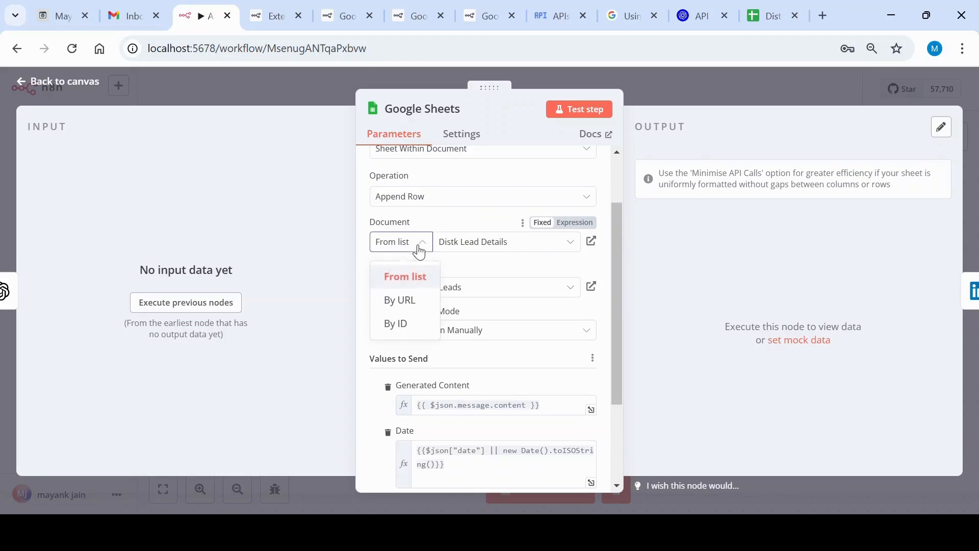
left_click(419, 250)
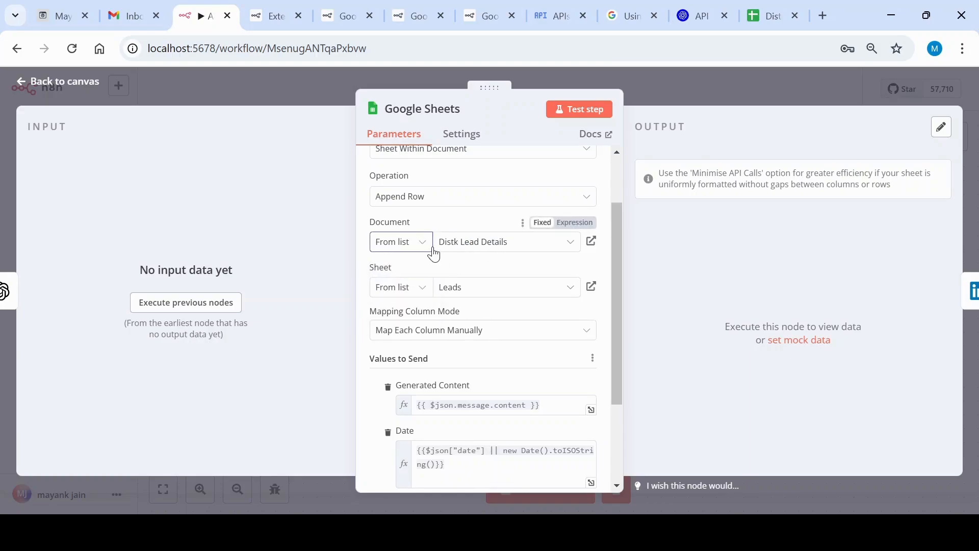
Examine the Google Sheets node's document list, sheet choices, column mapping mode and values to send
left_click(506, 248)
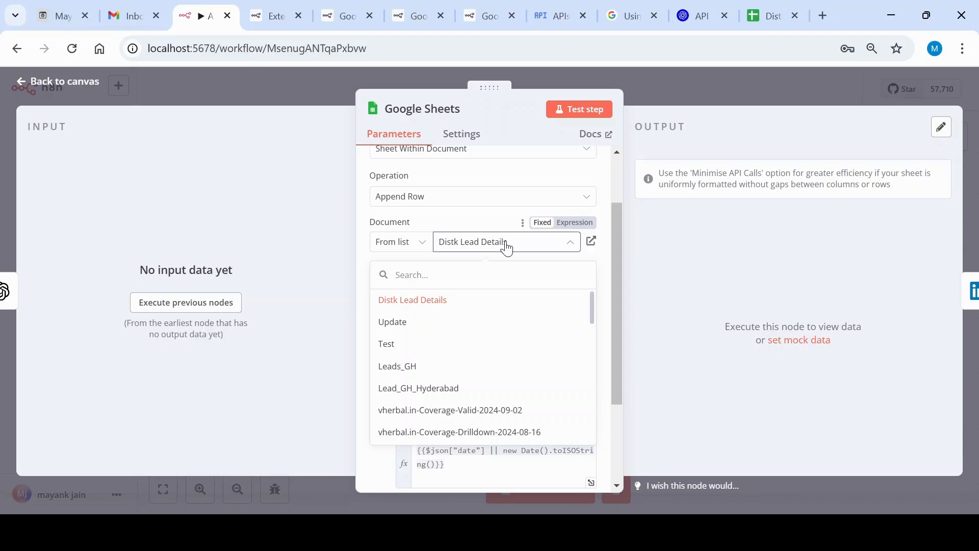
left_click(424, 311)
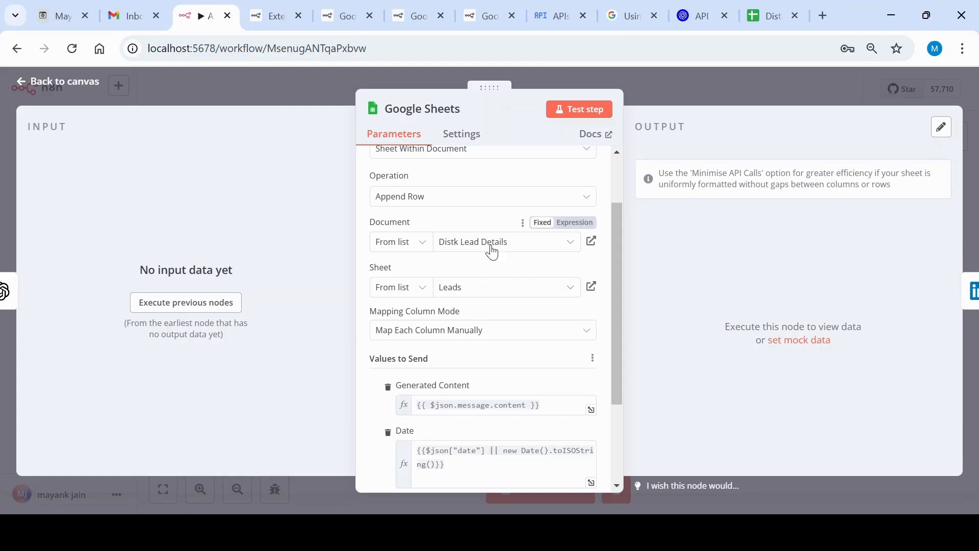
left_click(488, 295)
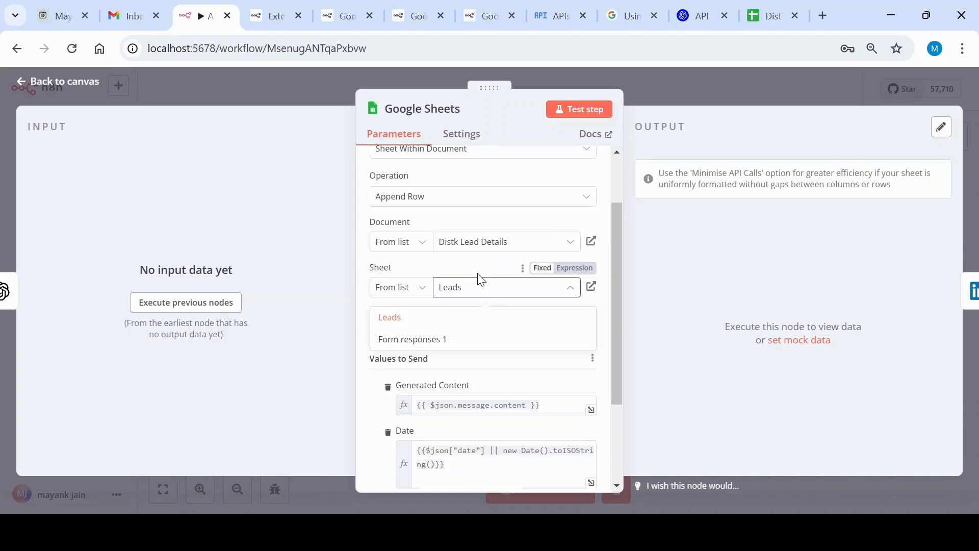
left_click(479, 265)
scroll(482, 275, "down", 3)
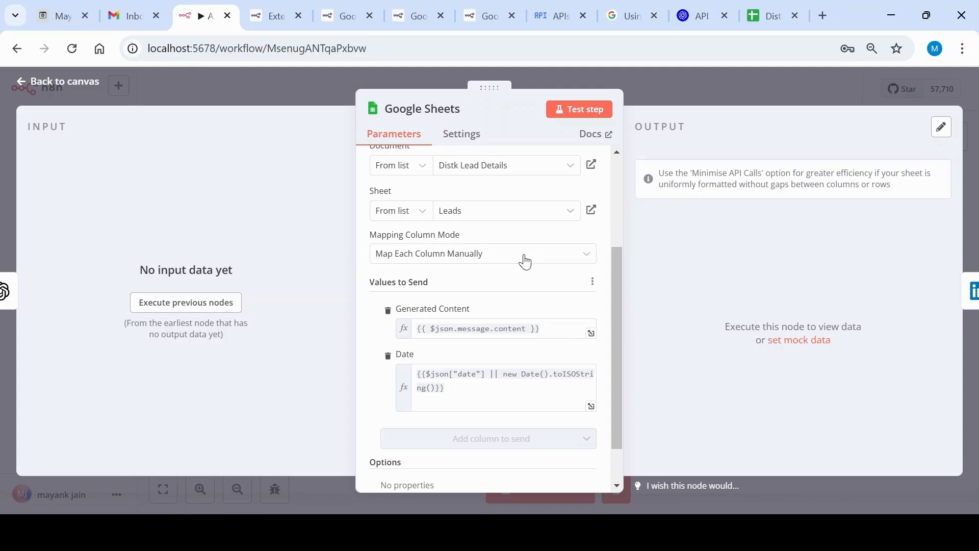
scroll(524, 262, "down", 2)
Switch to the Distk Lead Details spreadsheet in Google Sheets and enter the column header "Hashtags" in cell C1 of the Leads sheet
left_click(758, 29)
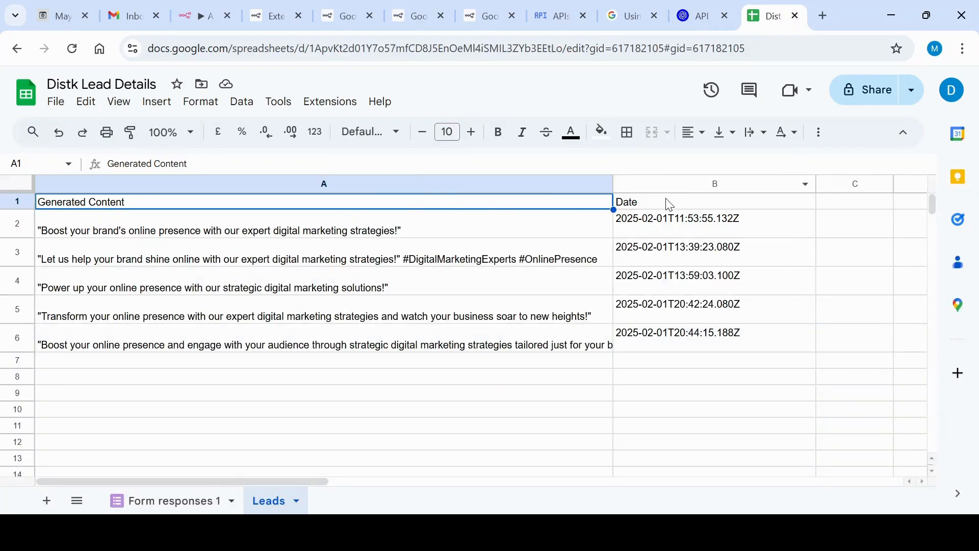
left_click(856, 208)
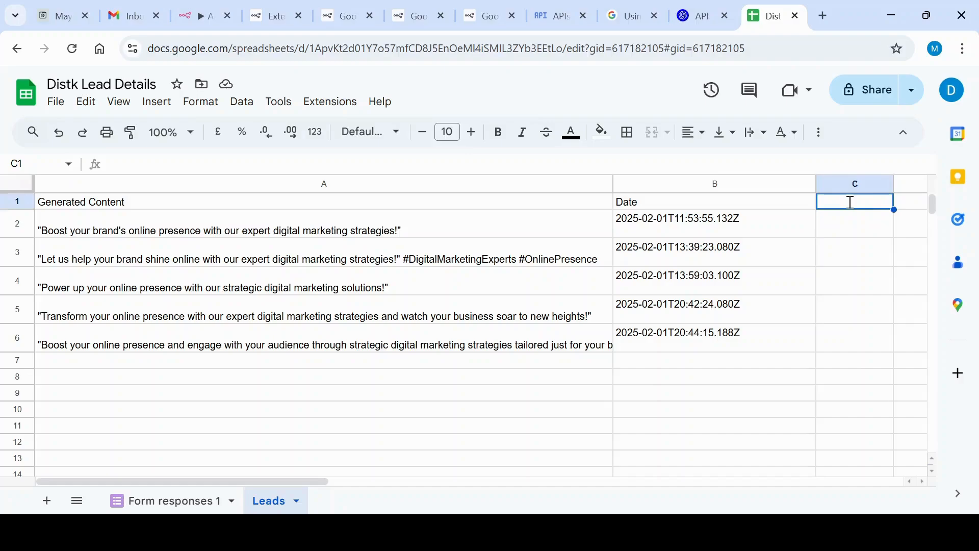
type("Hashtags")
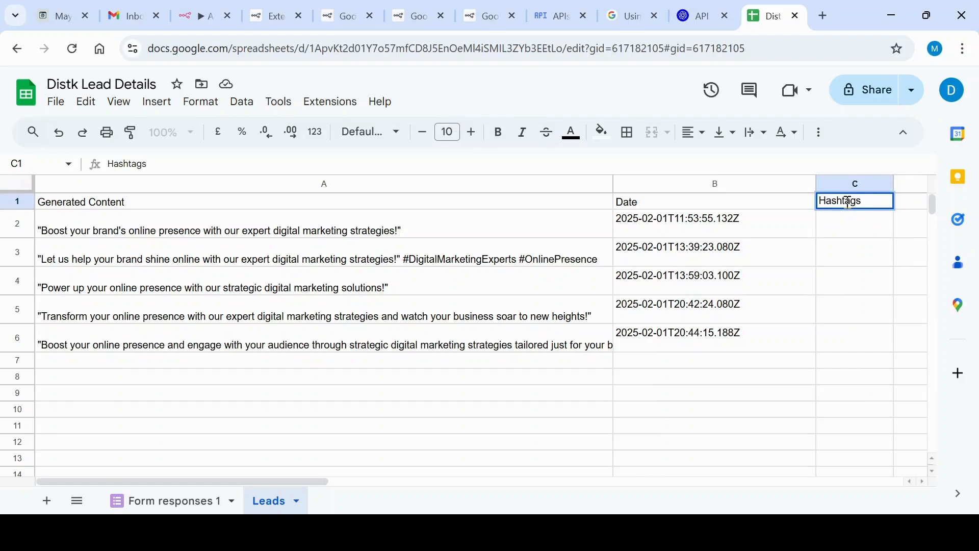
left_click(844, 255)
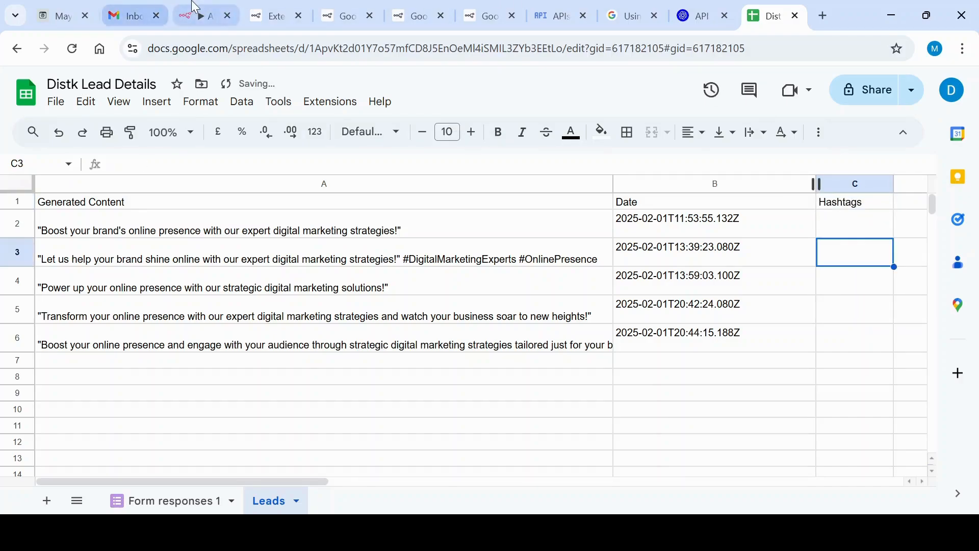
Return to the n8n workflow and refresh the columns in the Google Sheets node's values to send to include Hashtags
left_click(201, 14)
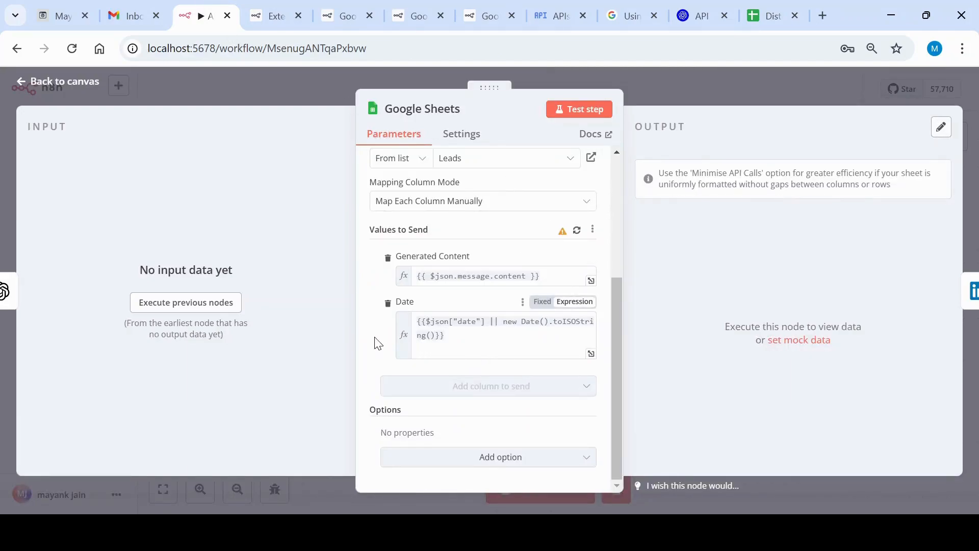
left_click(577, 230)
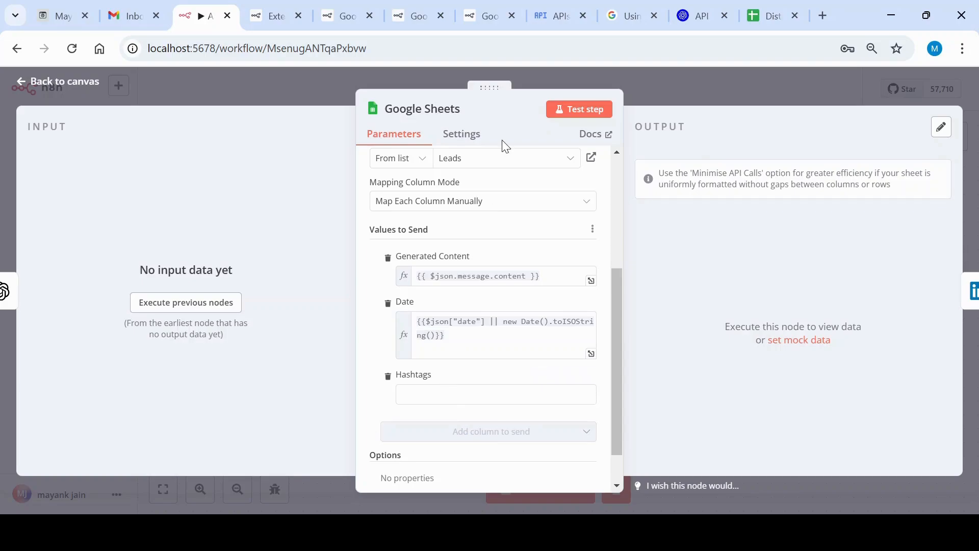
scroll(563, 400, "down", 1)
scroll(563, 399, "up", 5)
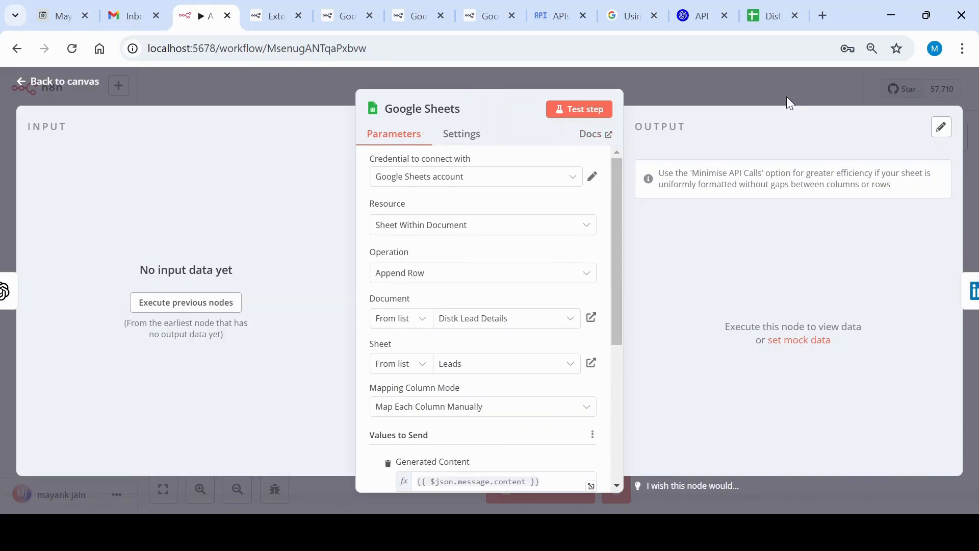
left_click(41, 81)
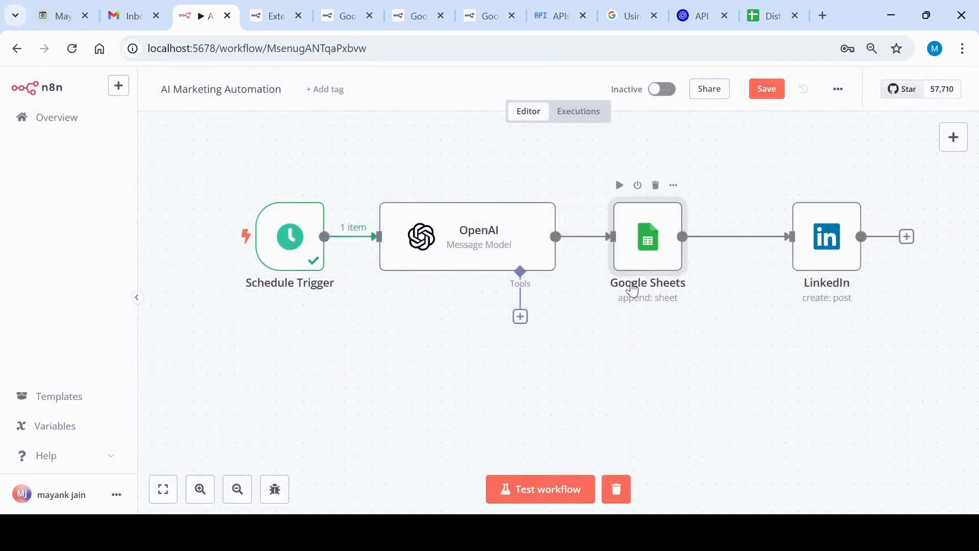
Switch to the Distk Lead Details spreadsheet and delete the Hashtags header from cell C1 of the Leads sheet
scroll(644, 367, "down", 3)
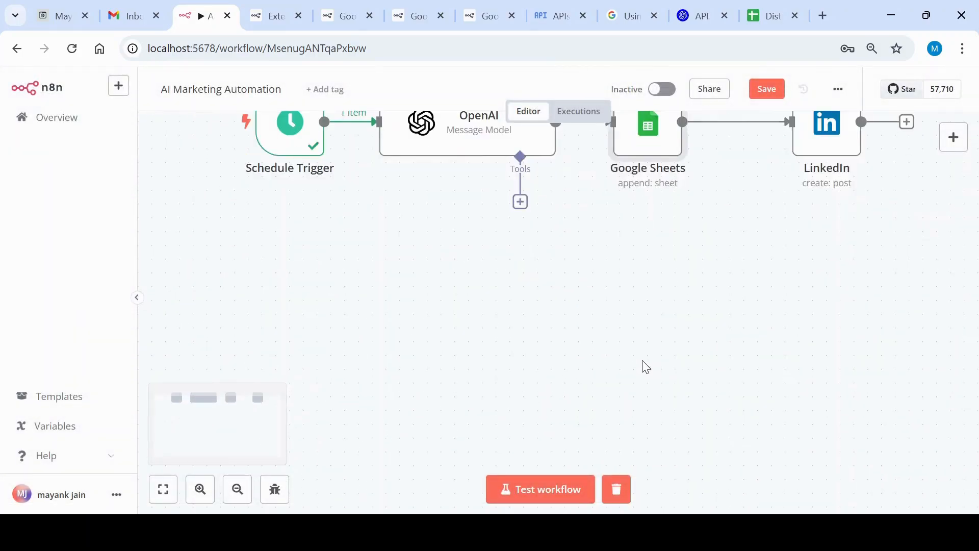
scroll(646, 367, "up", 4)
scroll(646, 367, "down", 3)
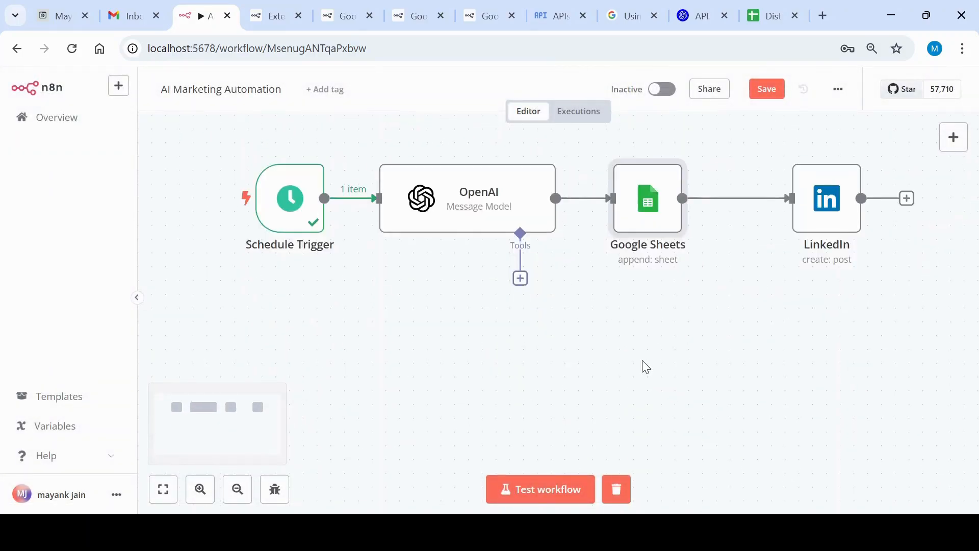
left_click(773, 16)
left_click(852, 203)
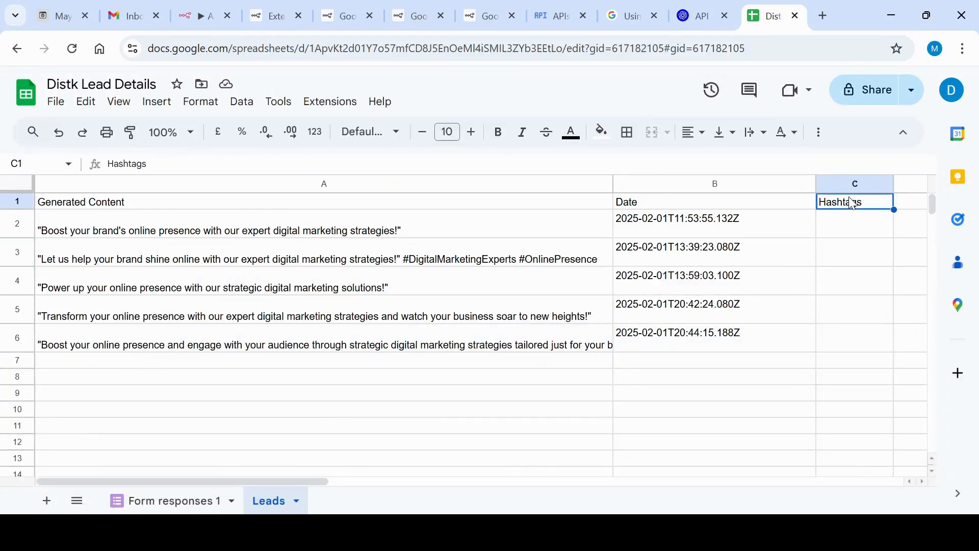
key("Delete")
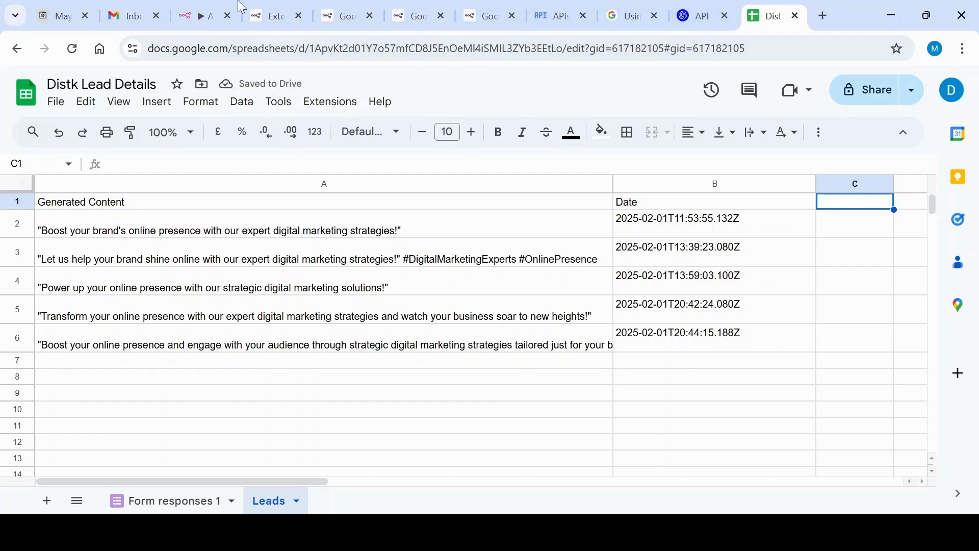
Return to n8n and refresh the Google Sheets node's column list to match the spreadsheet without the Hashtags header
left_click(218, 20)
mouse_move(659, 210)
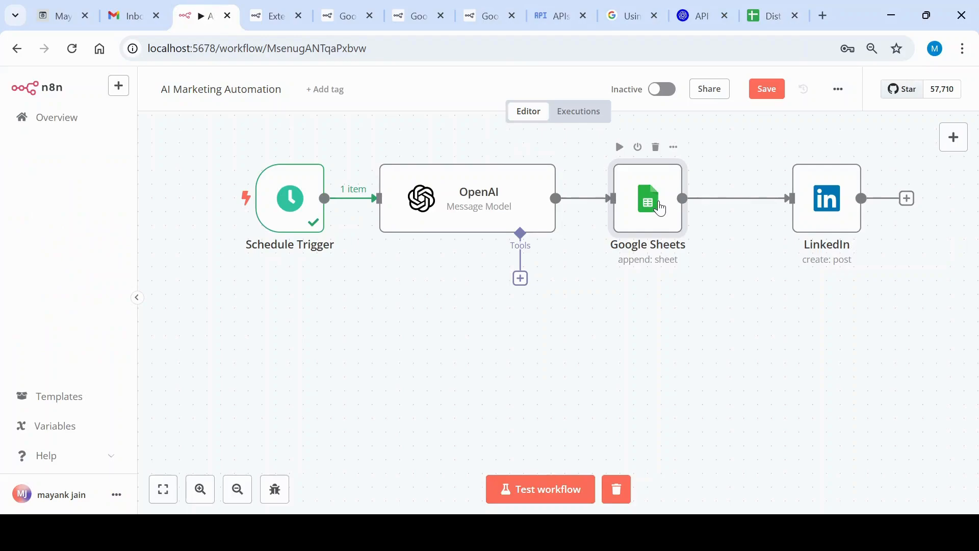
double_click(661, 209)
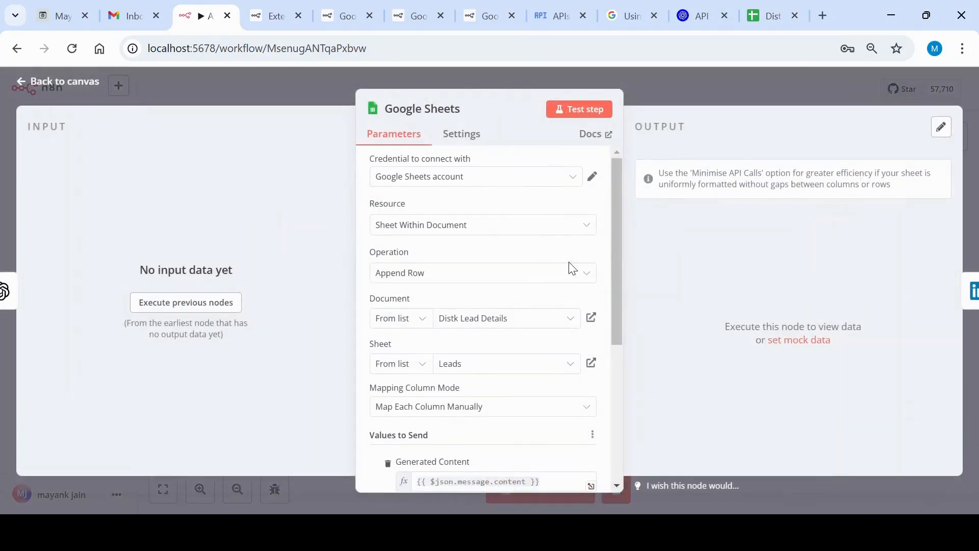
scroll(556, 349, "down", 2)
scroll(556, 347, "down", 3)
scroll(555, 341, "up", 2)
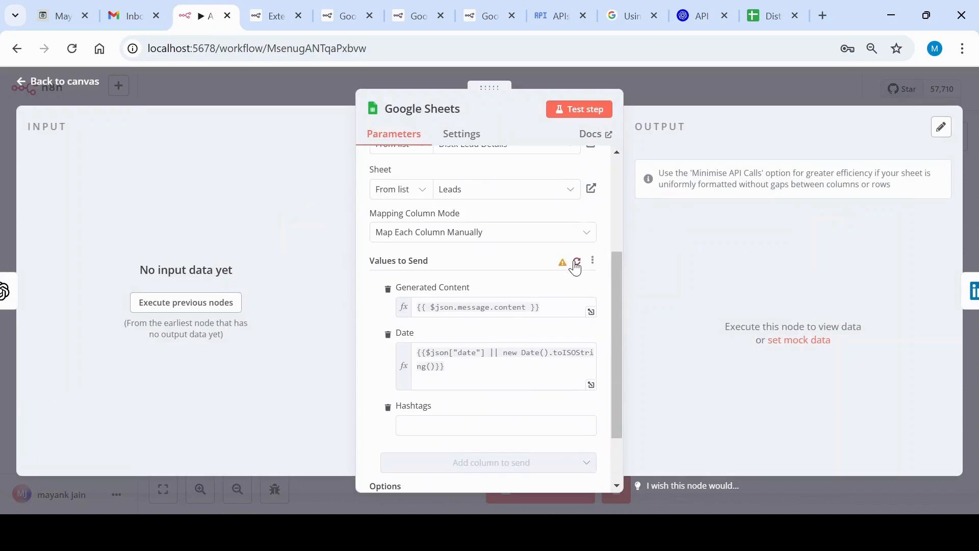
left_click(576, 259)
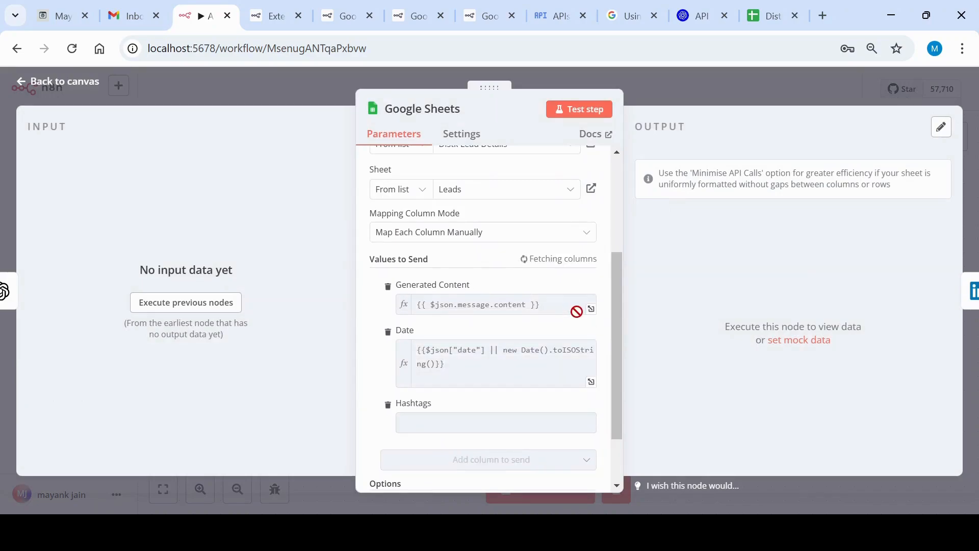
scroll(380, 372, "up", 5)
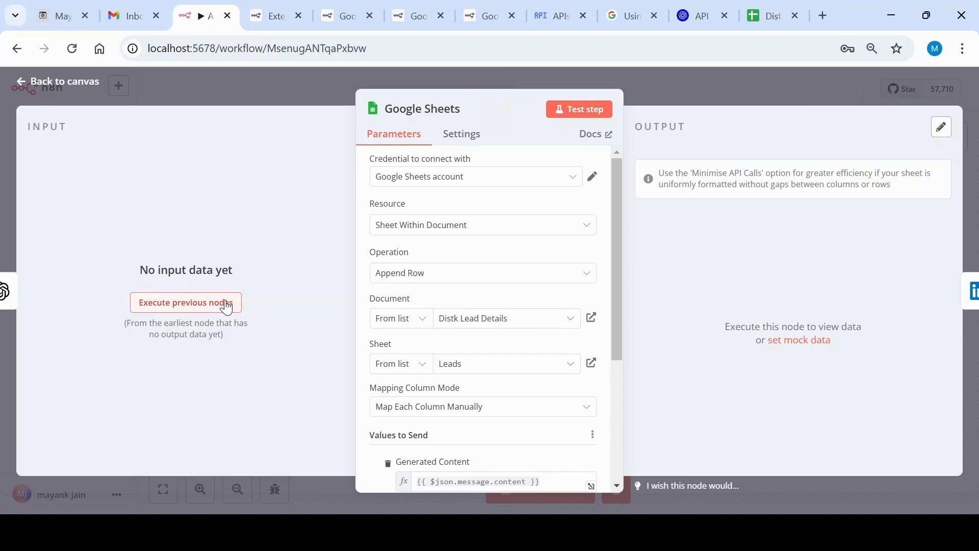
left_click(752, 96)
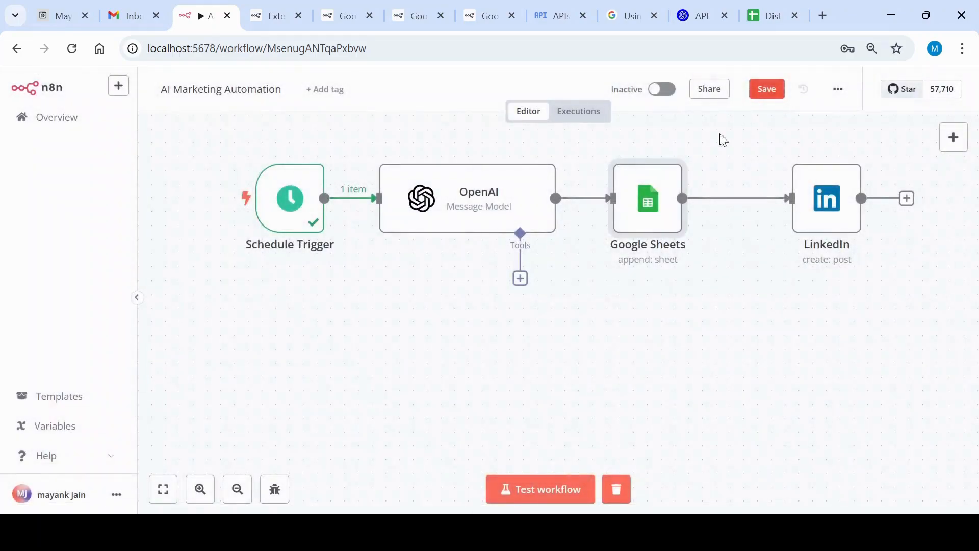
Reopen the Google Sheets node and examine which documents can be chosen from its list
mouse_move(646, 221)
left_mouse_down()
mouse_move(660, 303)
mouse_move(646, 235)
mouse_move(660, 220)
mouse_move(660, 233)
mouse_move(659, 220)
left_mouse_up()
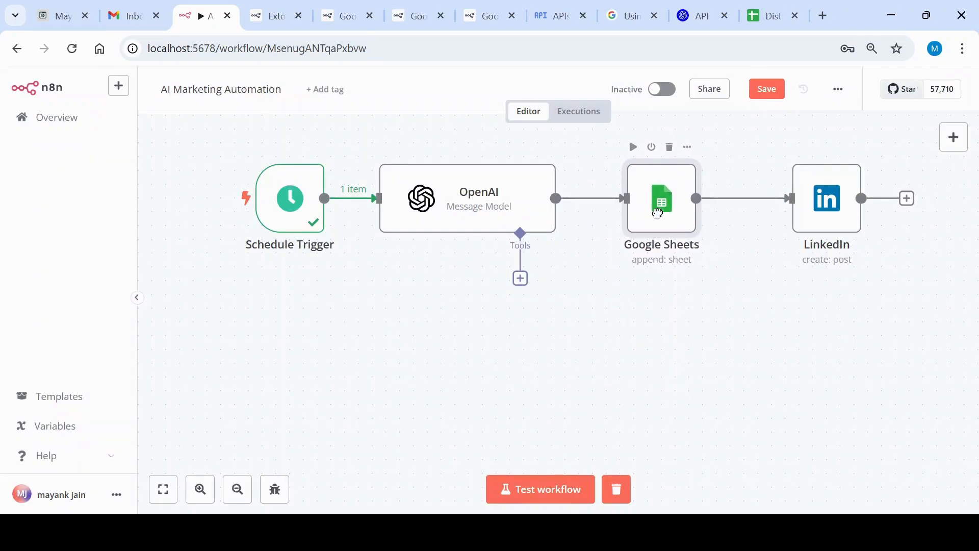
key("Return")
left_click(544, 308)
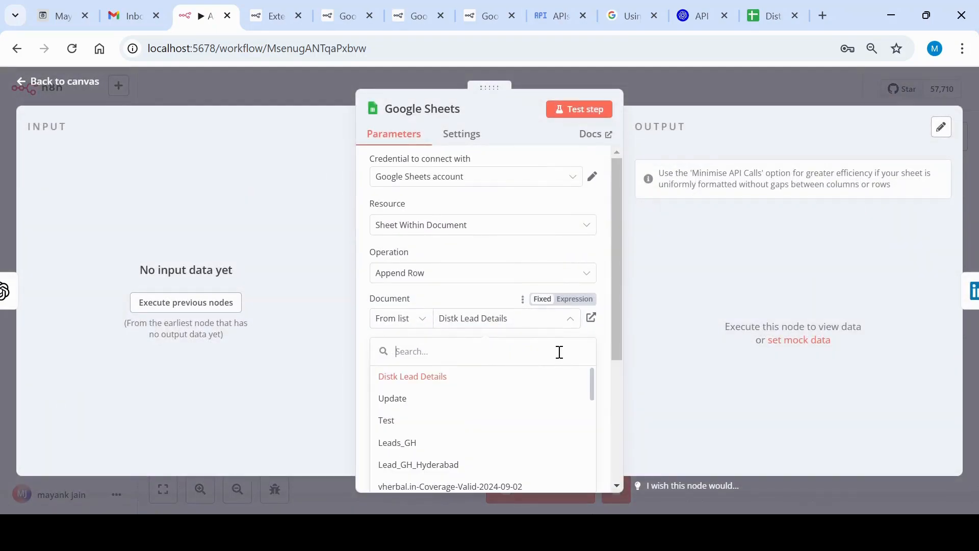
left_click(796, 93)
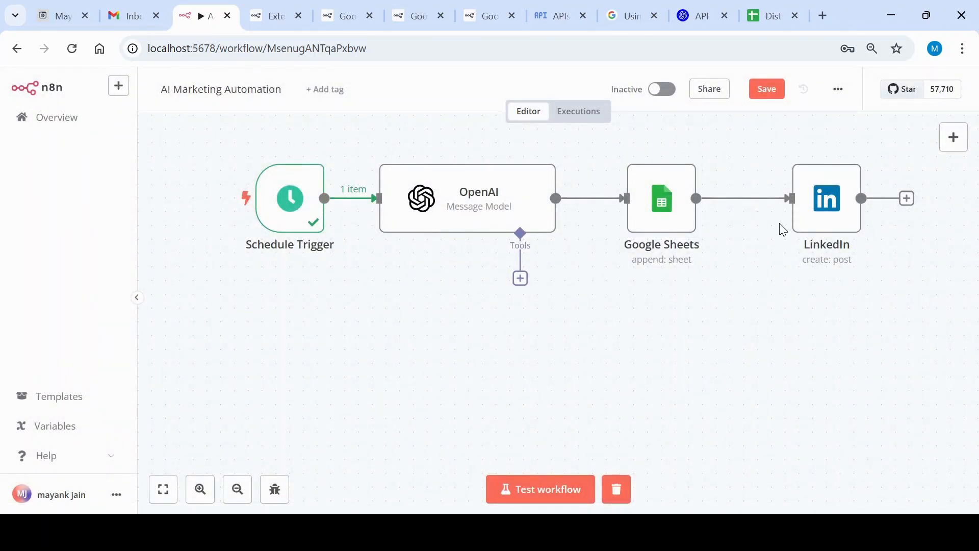
Open the LinkedIn node and examine the choices for its connection credential
mouse_move(835, 209)
left_click(813, 236)
key("Return")
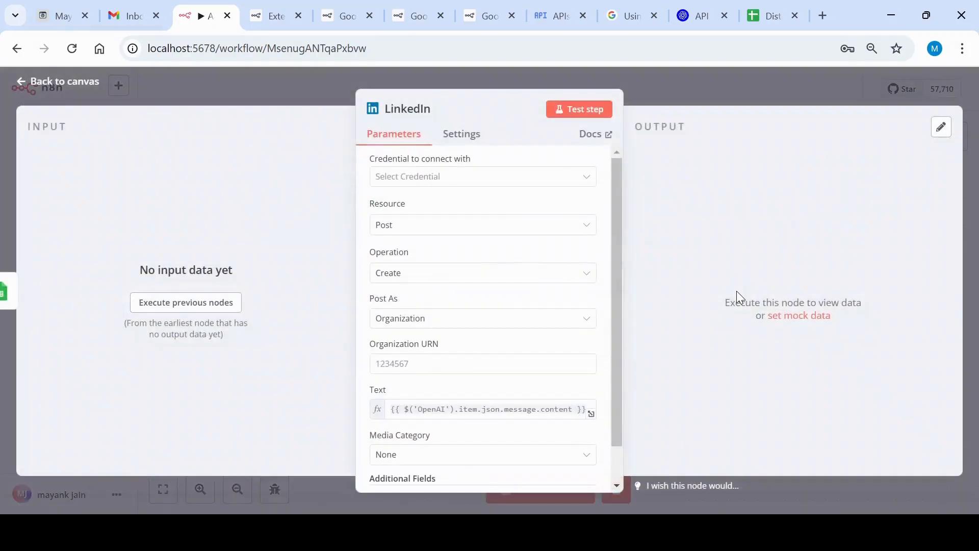
left_click(541, 182)
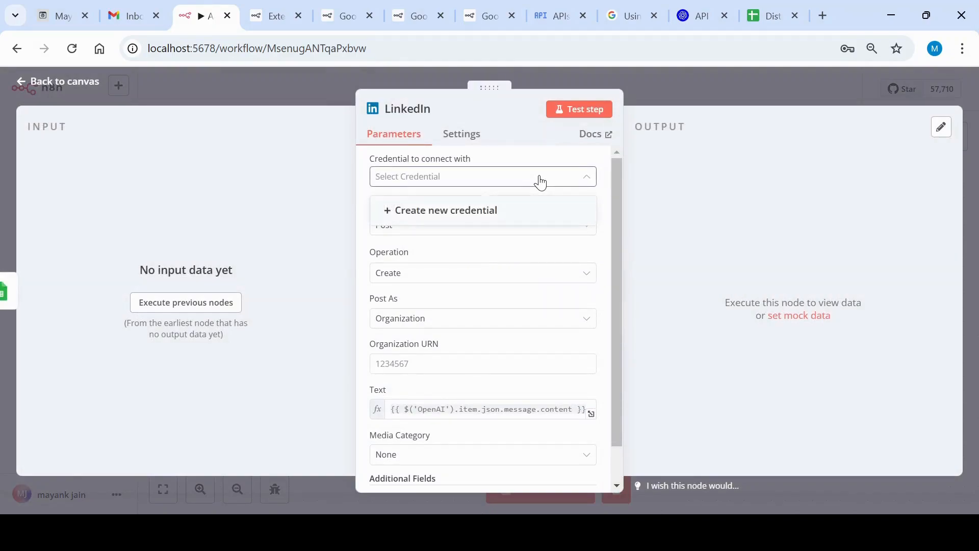
left_click(540, 182)
left_click(541, 183)
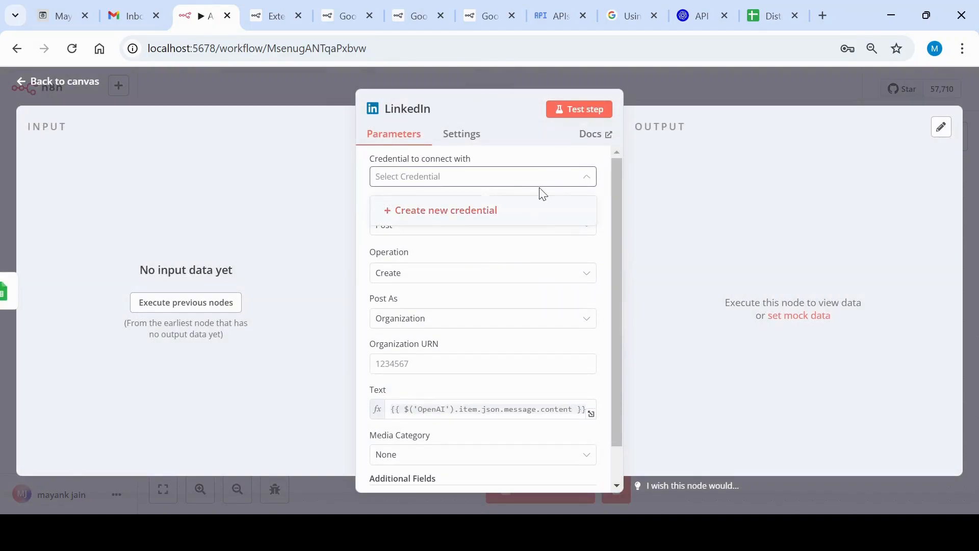
left_click(545, 186)
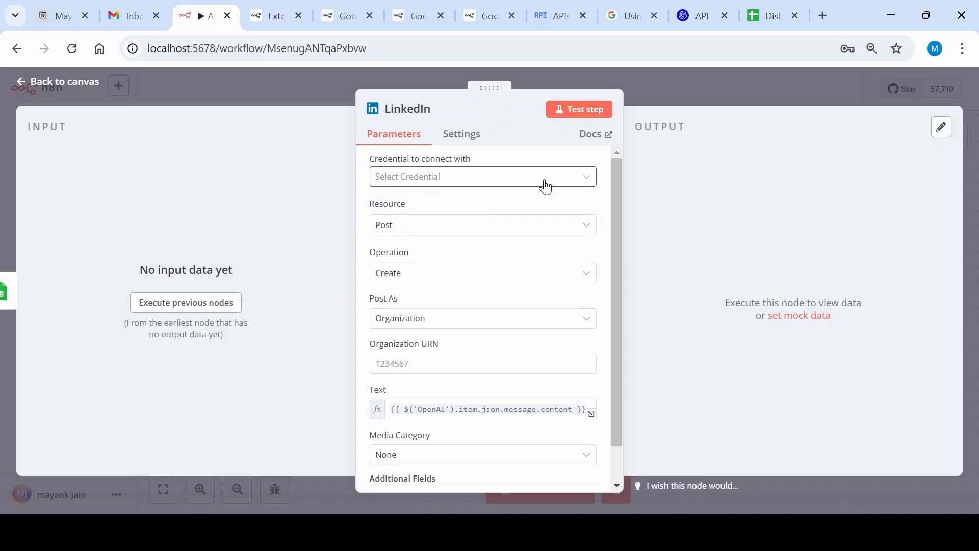
Examine the LinkedIn node's resource, operation, organization URN, text expression and media category, and return to the canvas
left_click(554, 231)
left_click(555, 233)
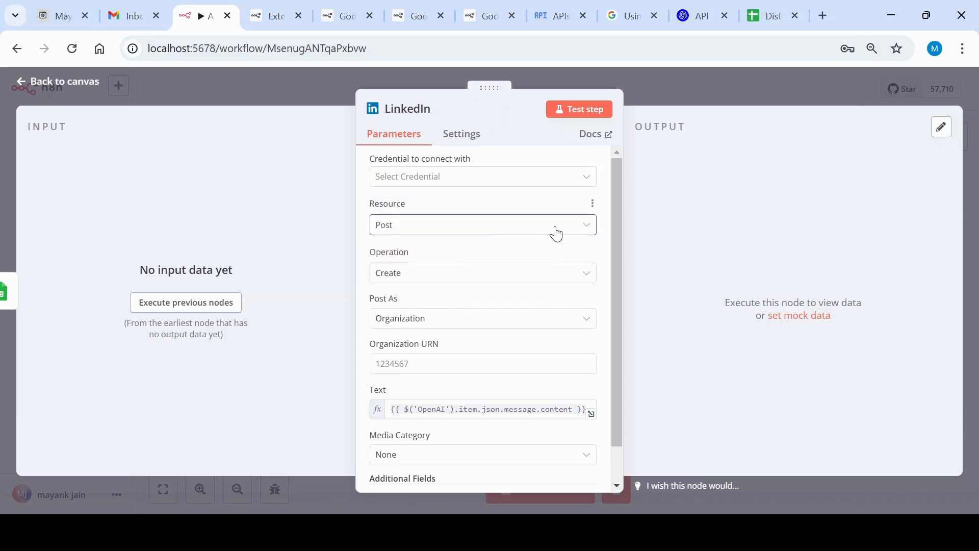
left_click(555, 274)
left_click(554, 274)
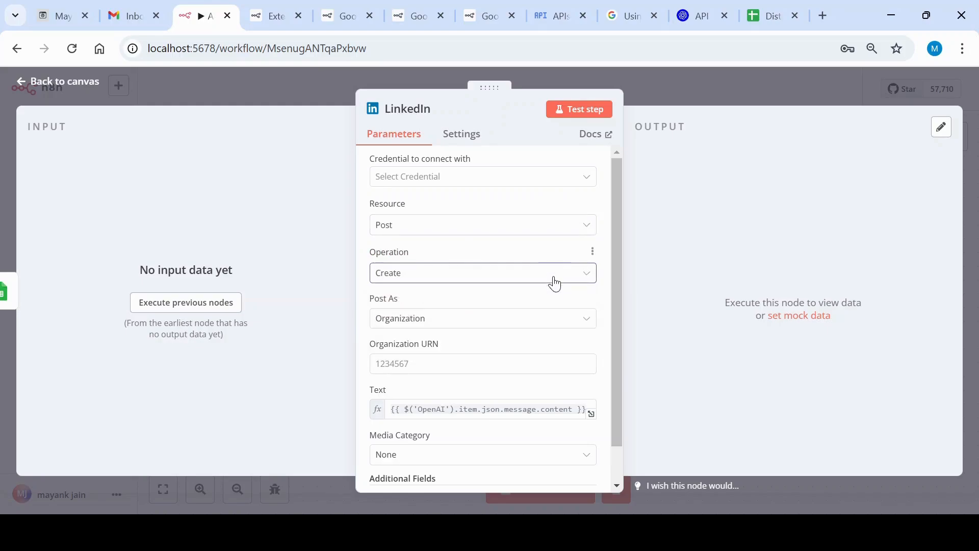
scroll(561, 320, "down", 1)
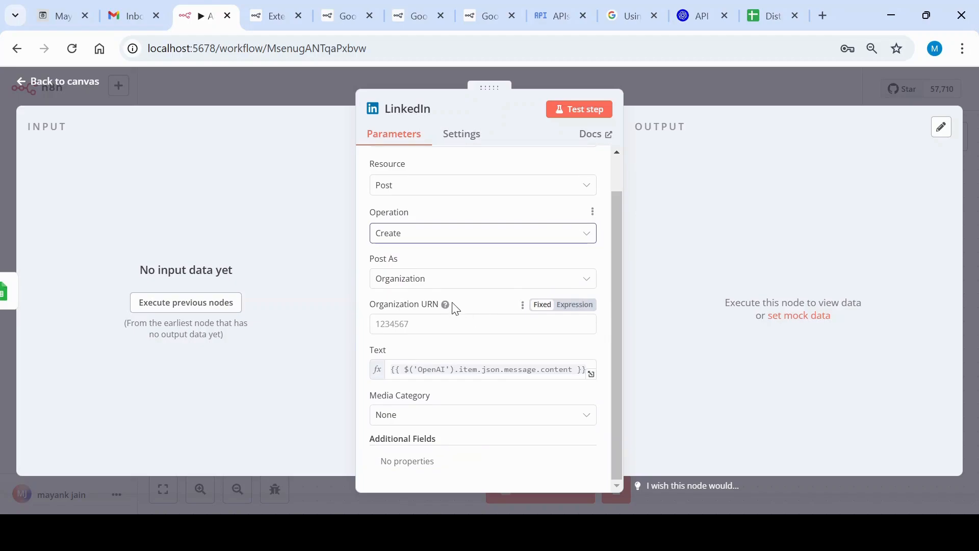
left_click(472, 305)
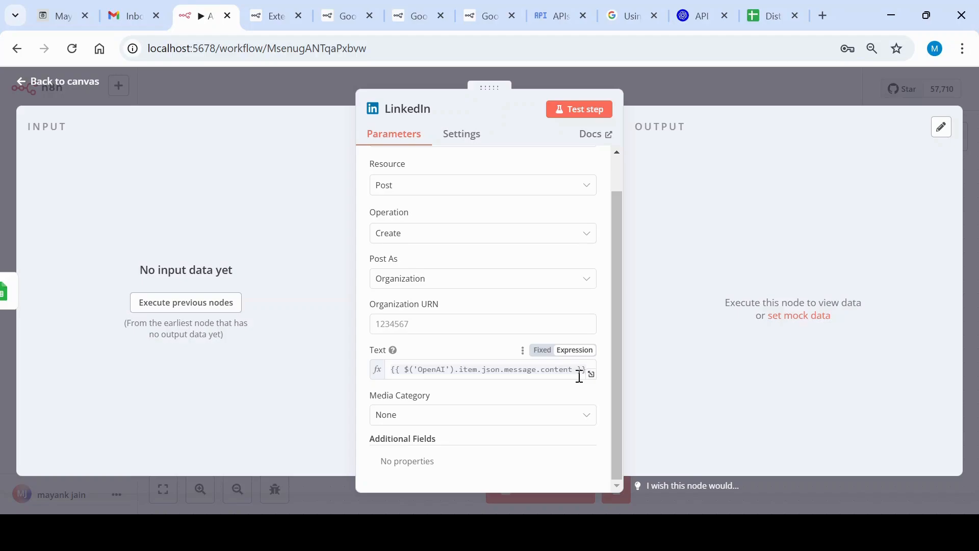
left_click(781, 87)
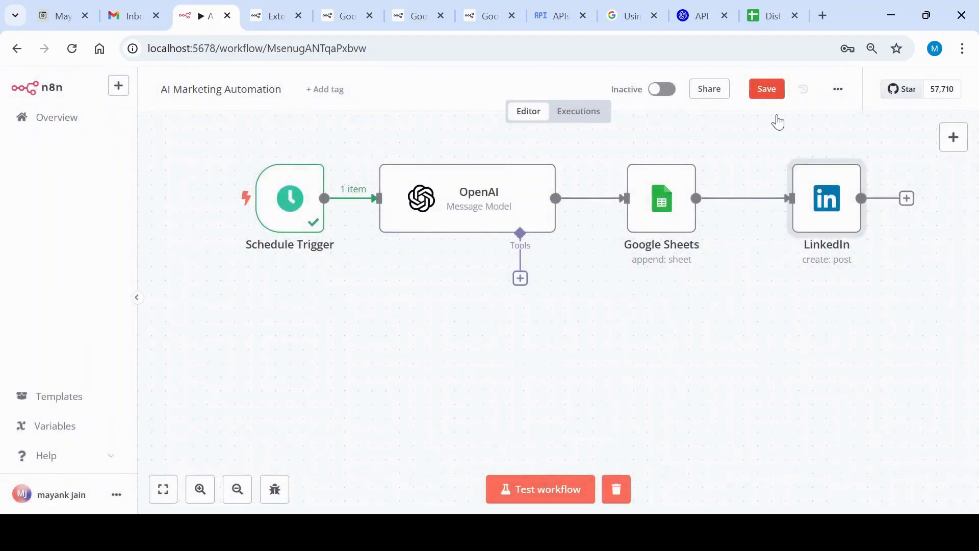
Leave the AI Marketing Automation workflow for the workflows overview without saving its changes
scroll(780, 315, "up", 3)
scroll(781, 315, "down", 1)
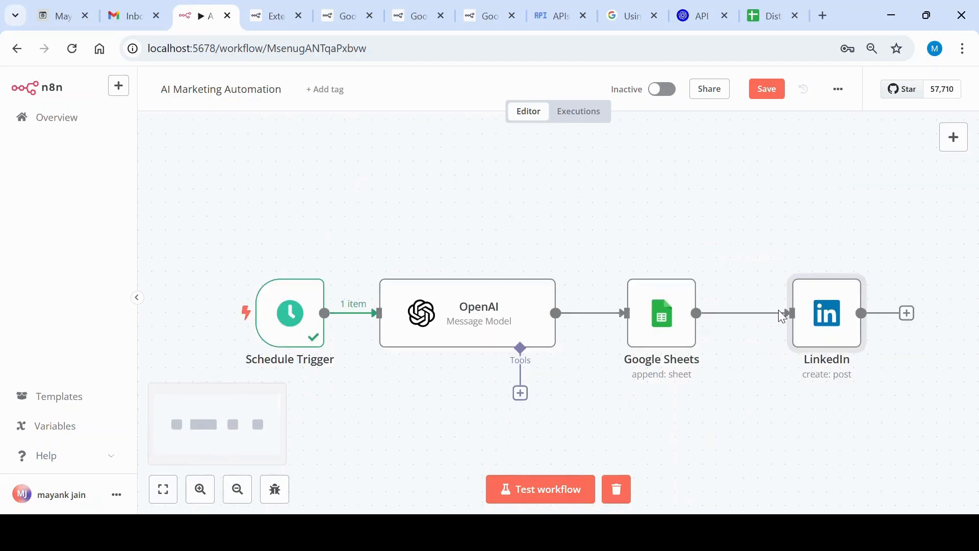
scroll(733, 314, "down", 1)
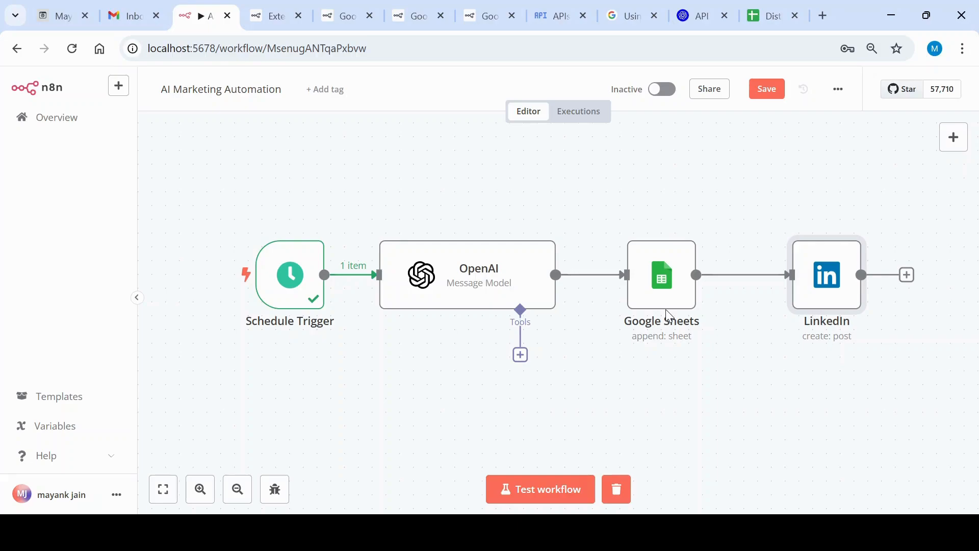
scroll(620, 218, "up", 5)
scroll(621, 218, "down", 5)
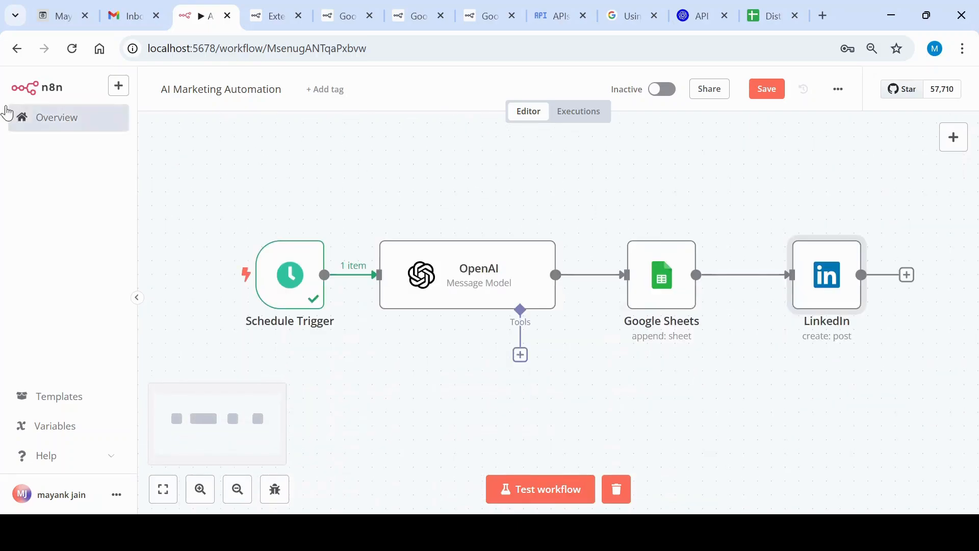
left_click(90, 125)
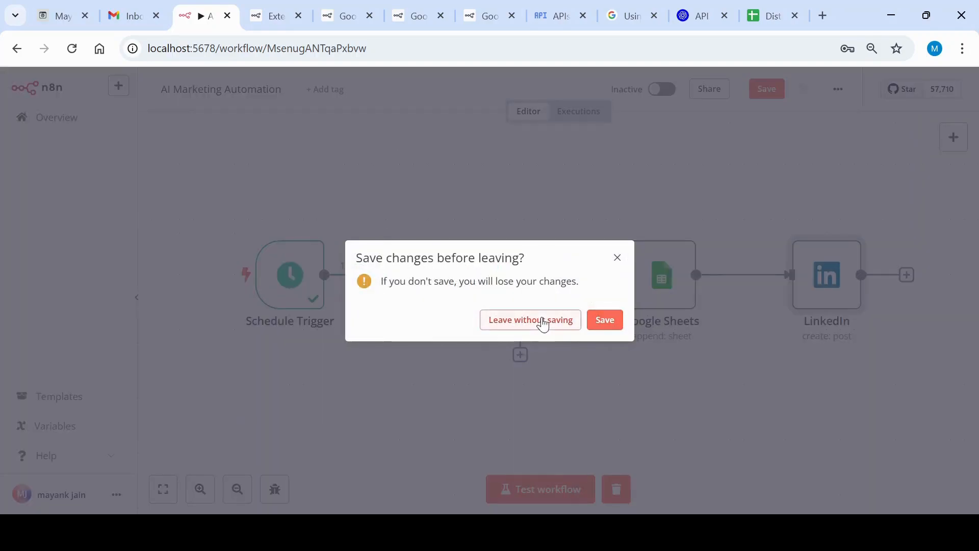
left_click(542, 321)
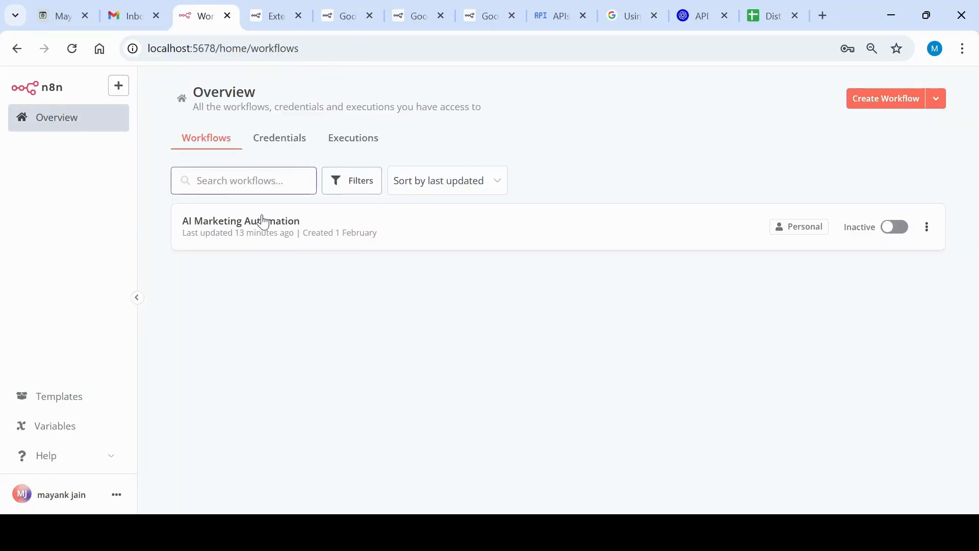
Show the saved credentials, open the OpenAi account credential and examine its connection fields and setup guide
left_click(270, 145)
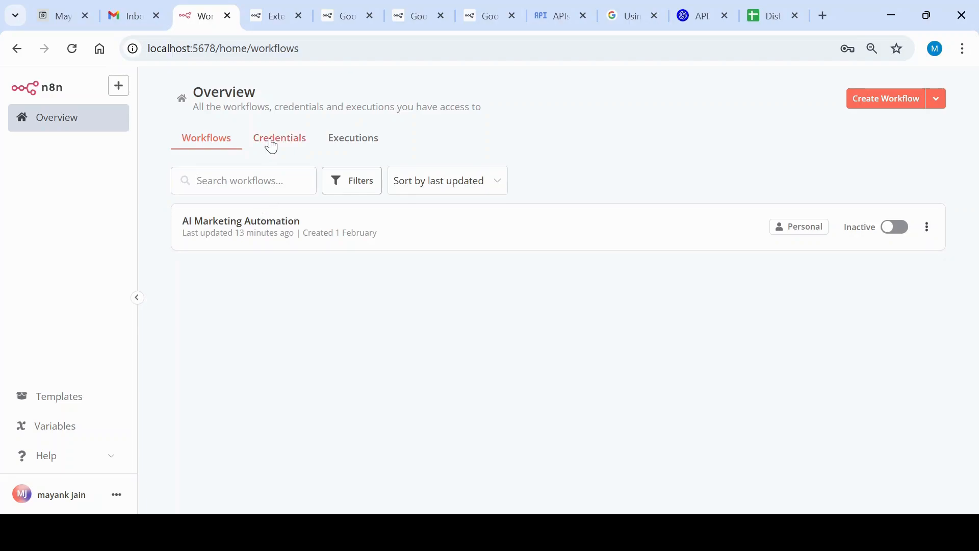
left_click(119, 89)
left_click(564, 120)
left_click(270, 142)
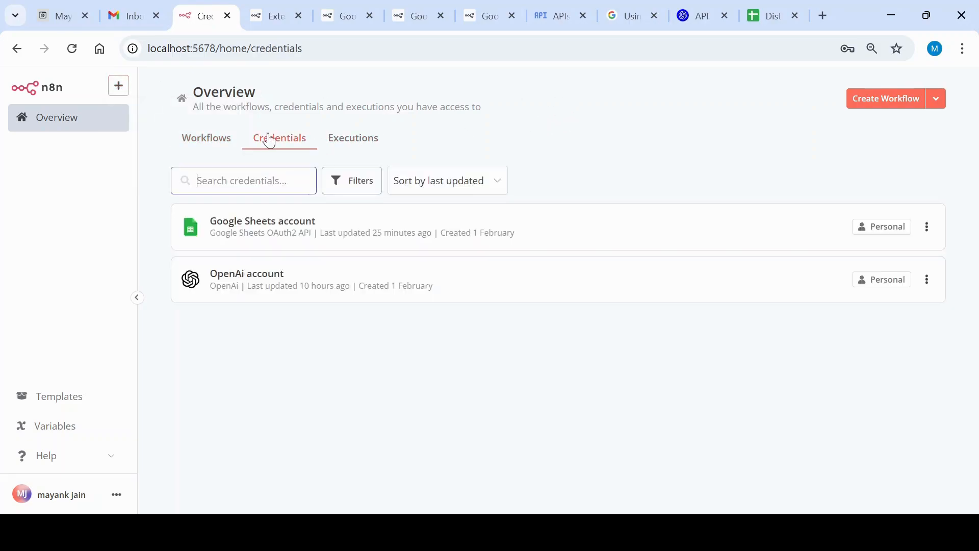
left_click(269, 282)
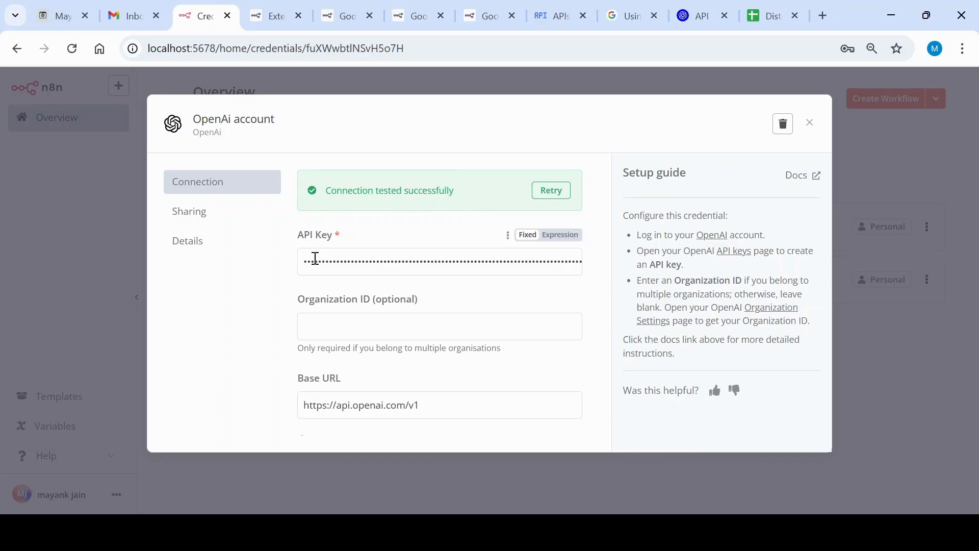
scroll(317, 259, "down", 3)
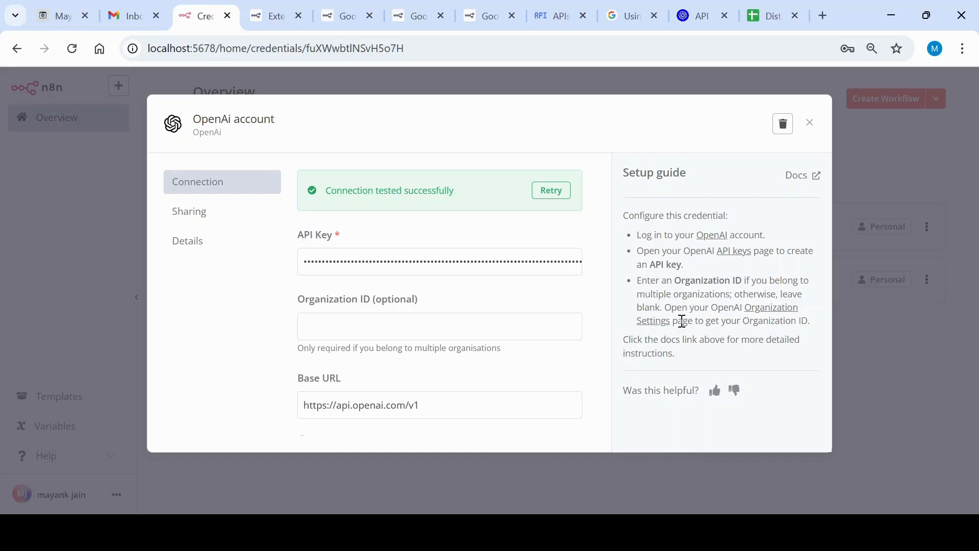
Retest the OpenAi account connection and close it, and open the Google Sheets account credential to examine its OAuth fields
left_click(550, 196)
left_click(810, 125)
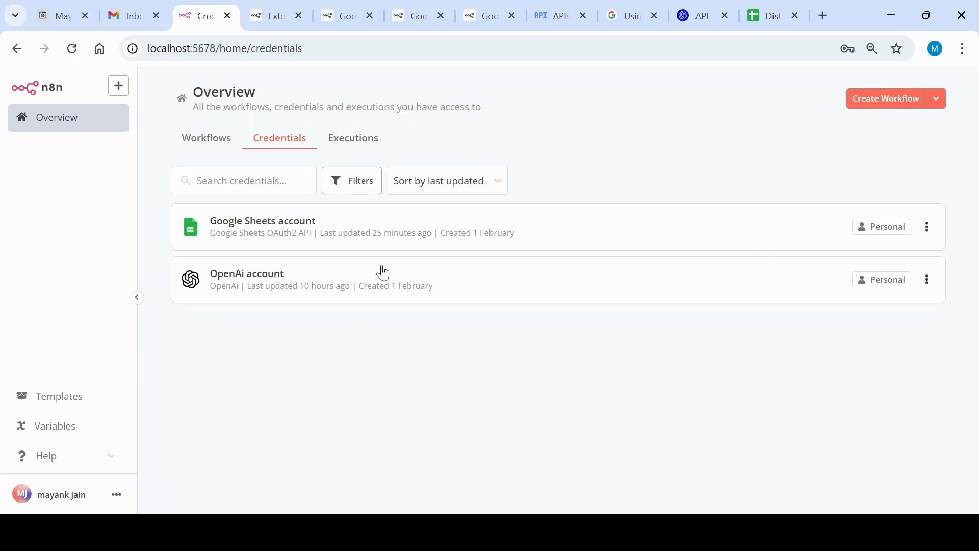
left_click(301, 239)
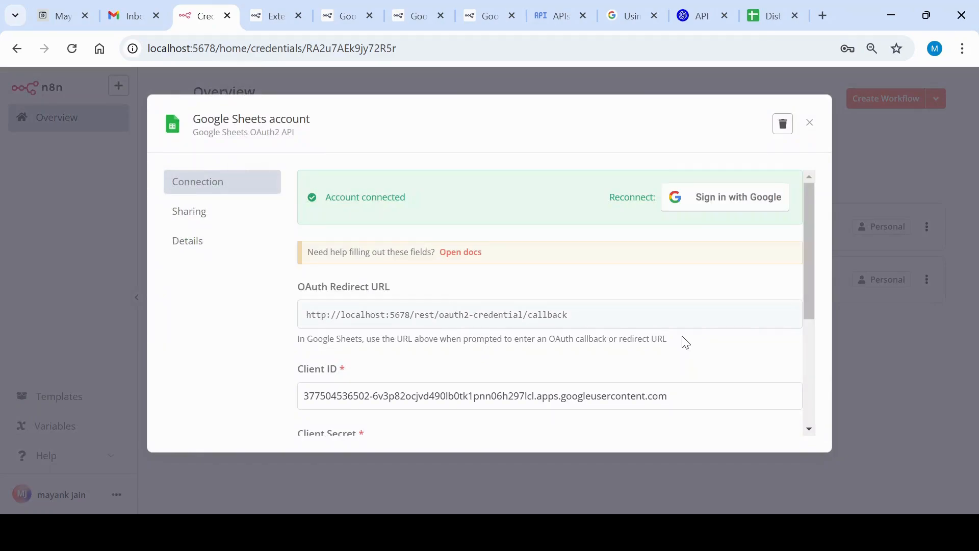
scroll(685, 342, "down", 2)
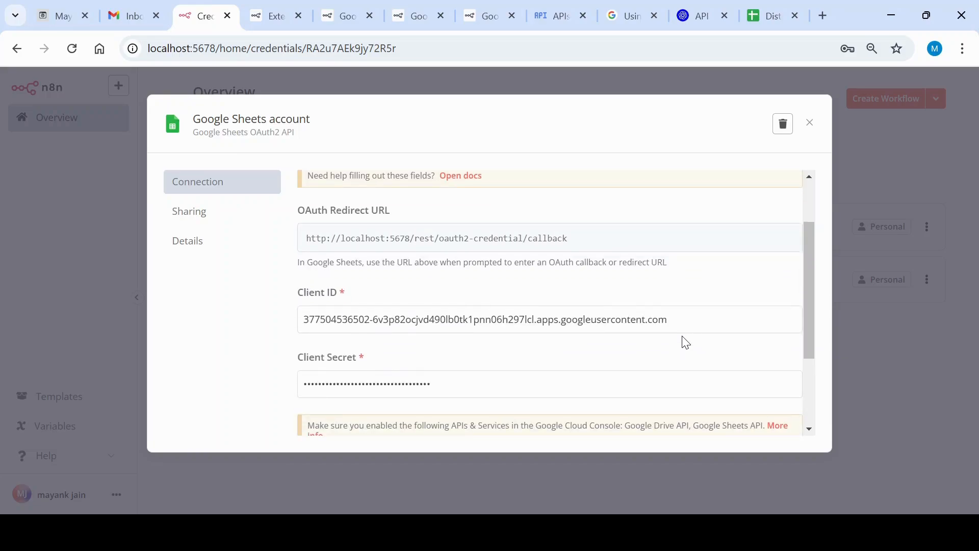
Look through the n8n Docs pages on Google Sheets operations and Google credentials, reading the OAuth2 and Service Account section
left_click(336, 9)
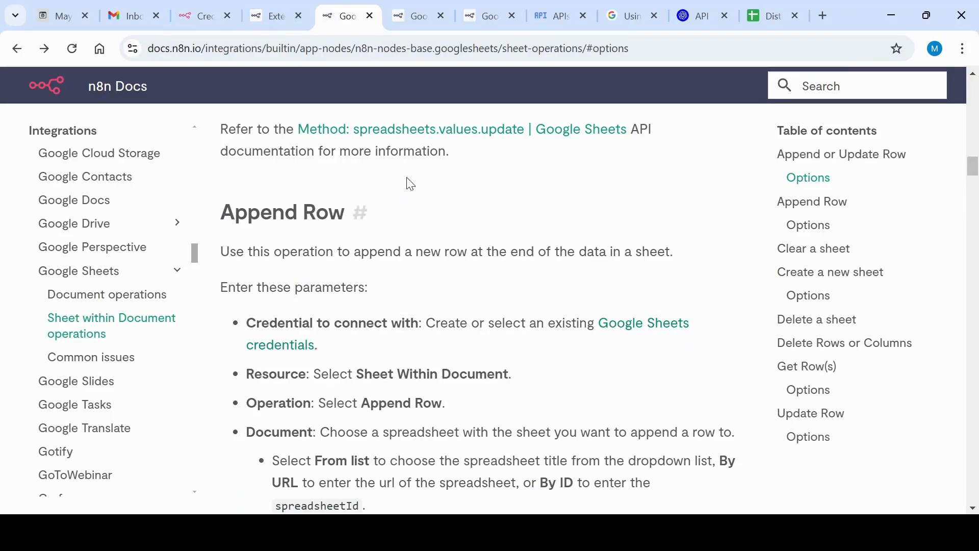
left_click(415, 16)
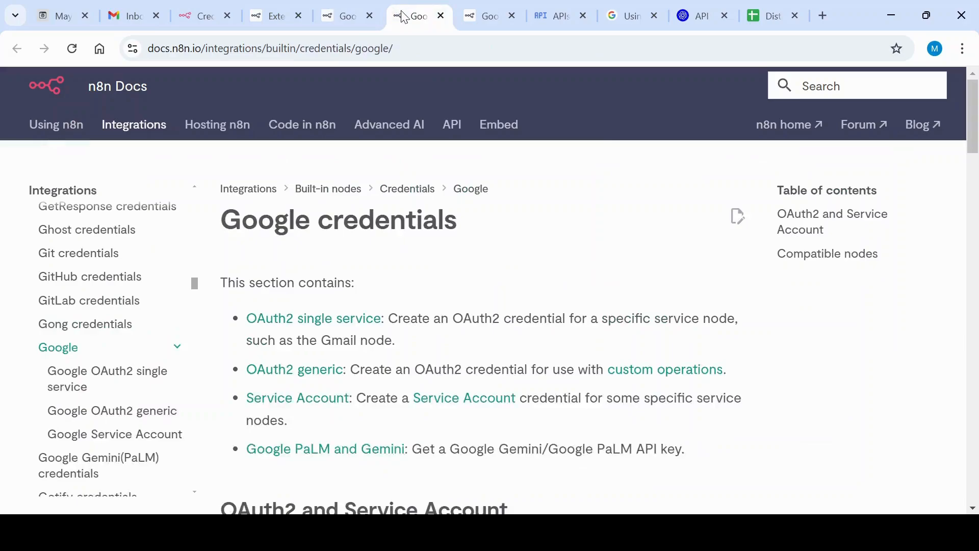
scroll(464, 344, "down", 4)
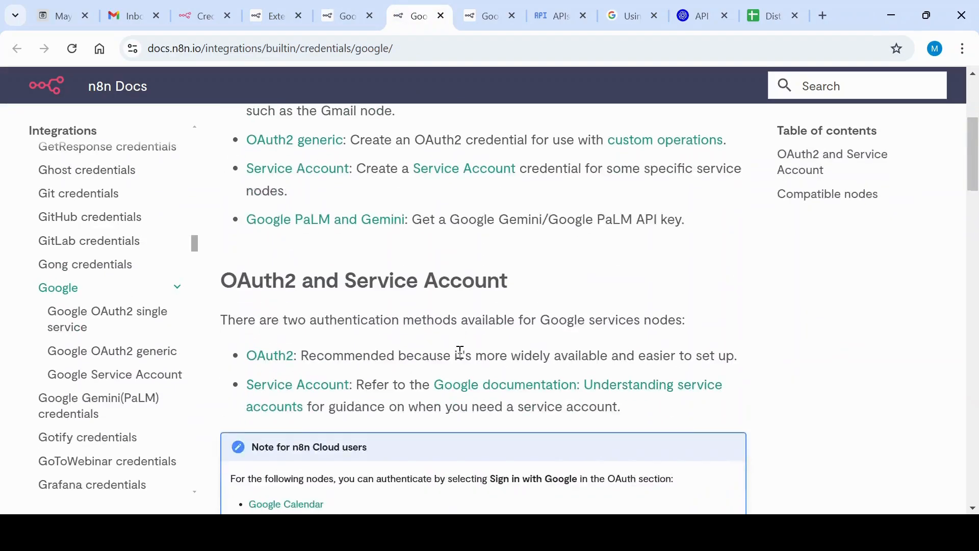
scroll(459, 352, "down", 3)
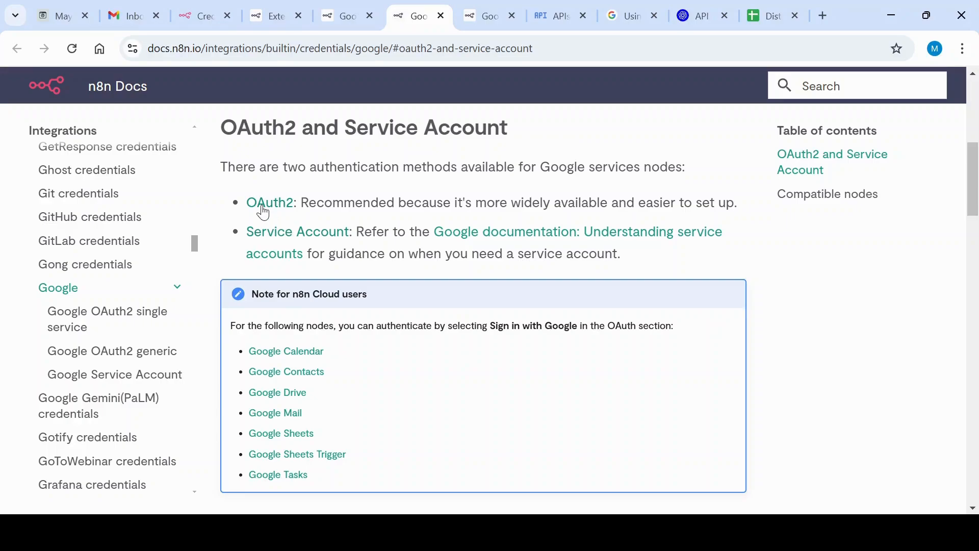
left_click(472, 11)
Switch to the Google Cloud console, open the project's credentials and show the credential types that can be created
left_click(561, 14)
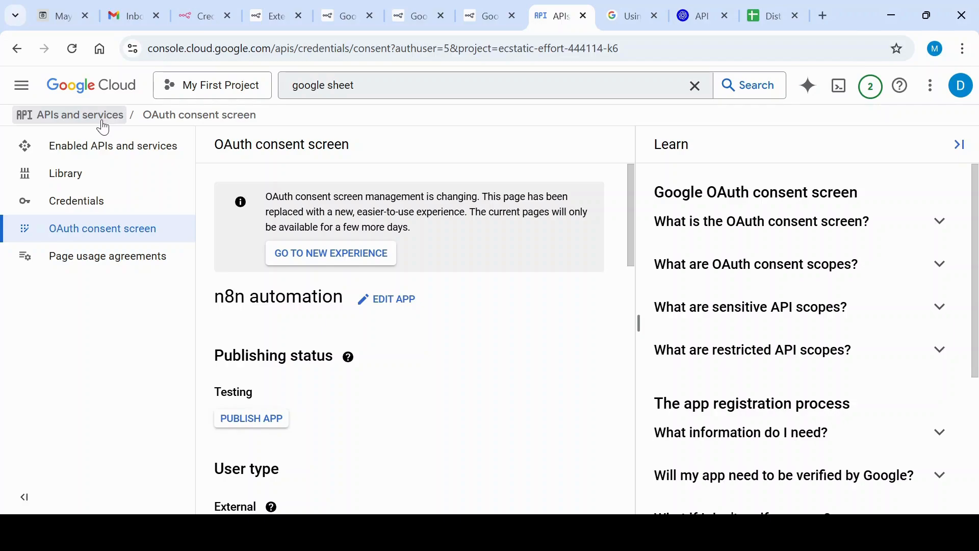
left_click(86, 211)
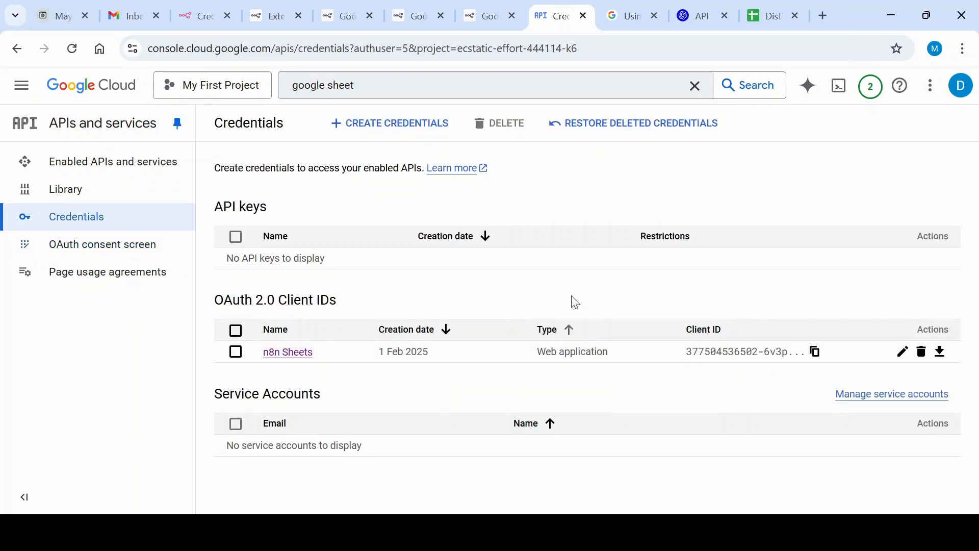
left_click(406, 134)
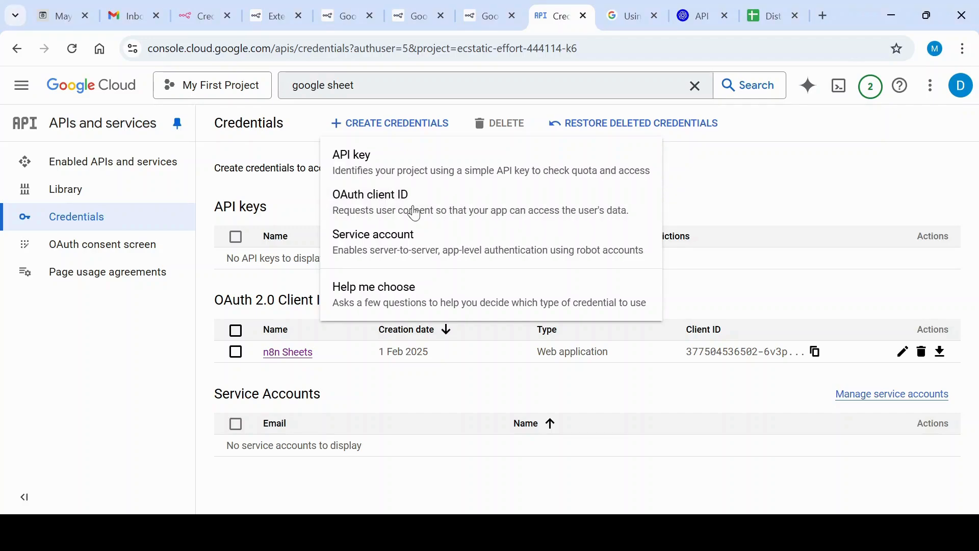
Review the Client ID and Client Secret fields in n8n's Google Sheets account, and return to Google Cloud's credentials, dismissing the credential type choices
left_click(199, 15)
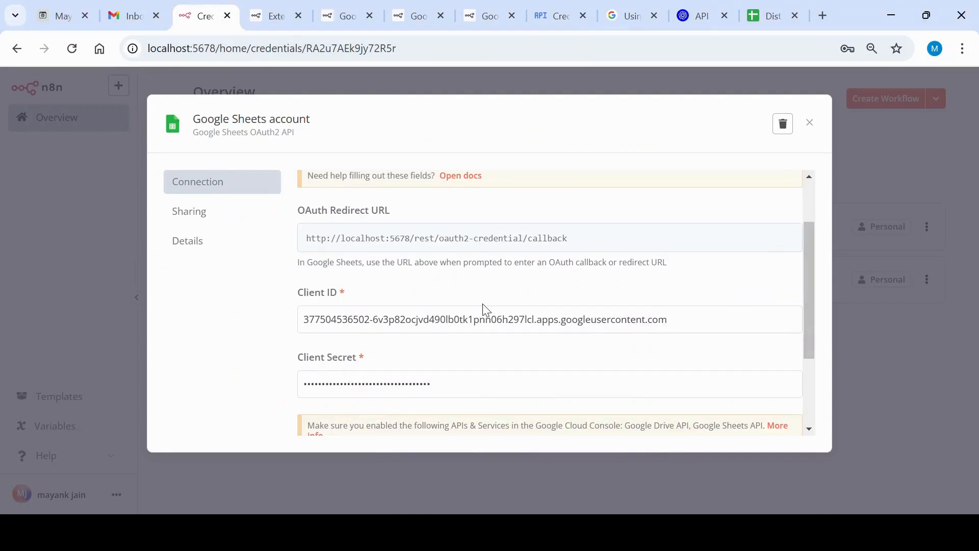
scroll(477, 306, "down", 2)
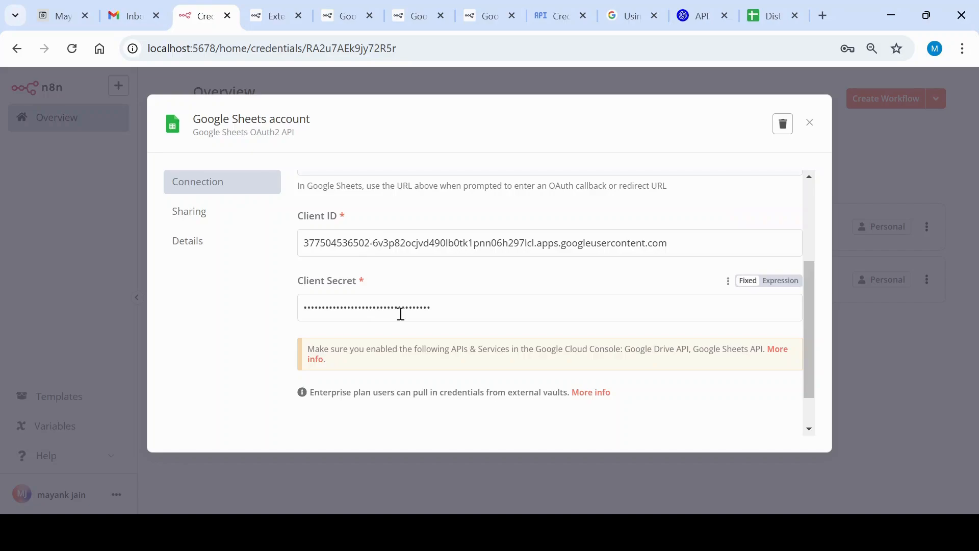
scroll(400, 313, "up", 2)
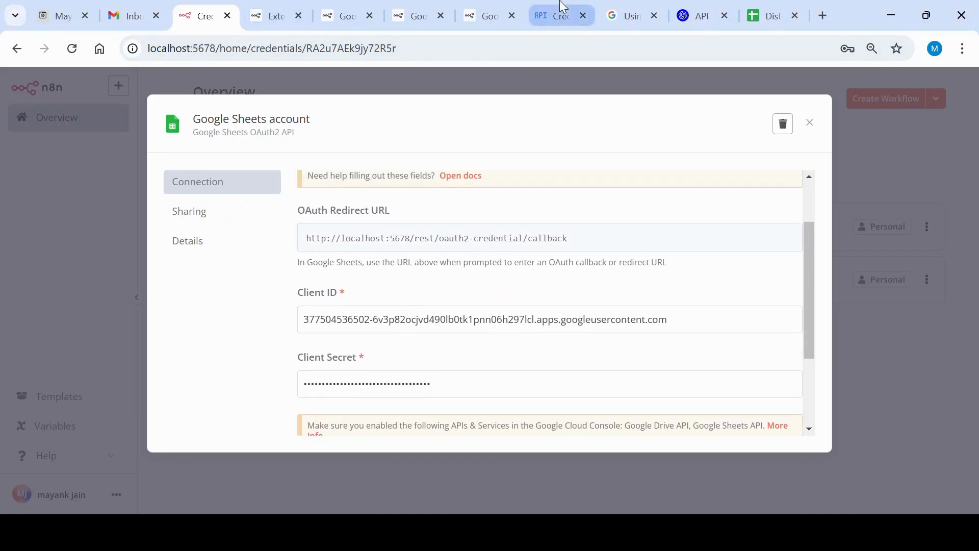
left_click(540, 7)
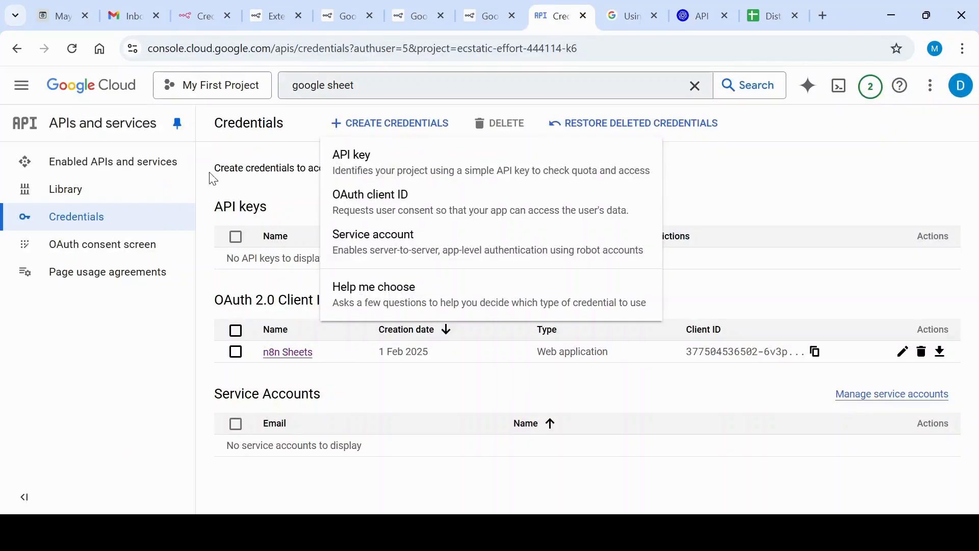
left_click(150, 355)
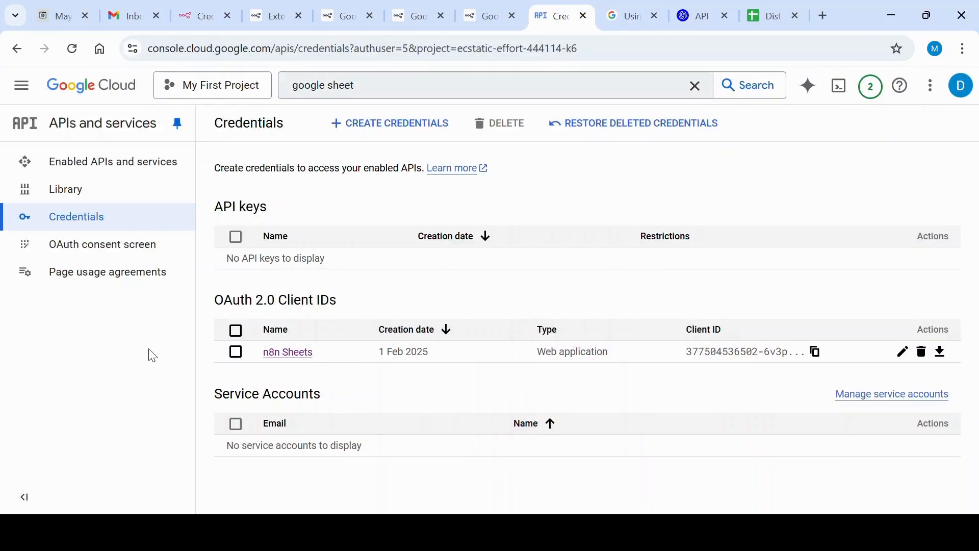
Open the OAuth consent screen of the n8n automation app, and read and dismiss the help on its publishing status
left_click(148, 248)
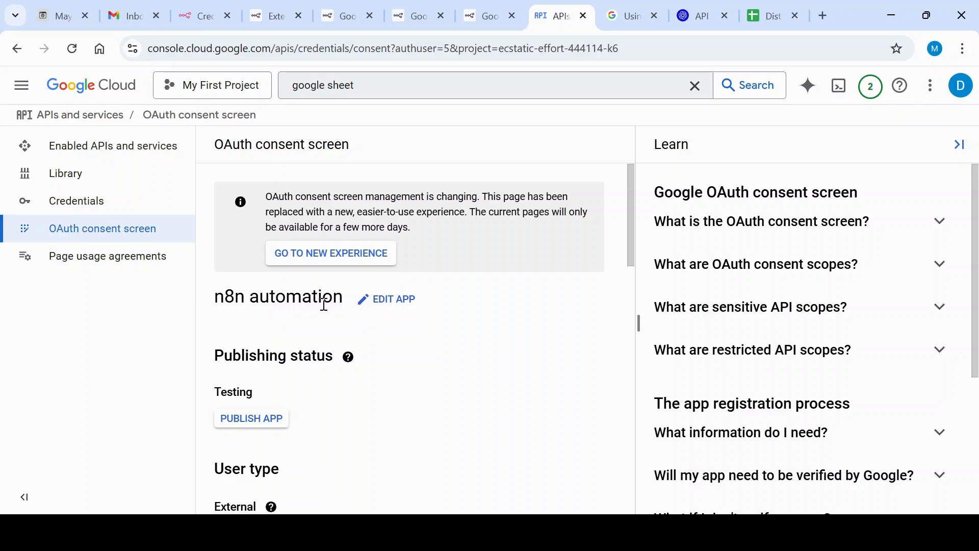
scroll(324, 304, "down", 2)
scroll(326, 311, "up", 1)
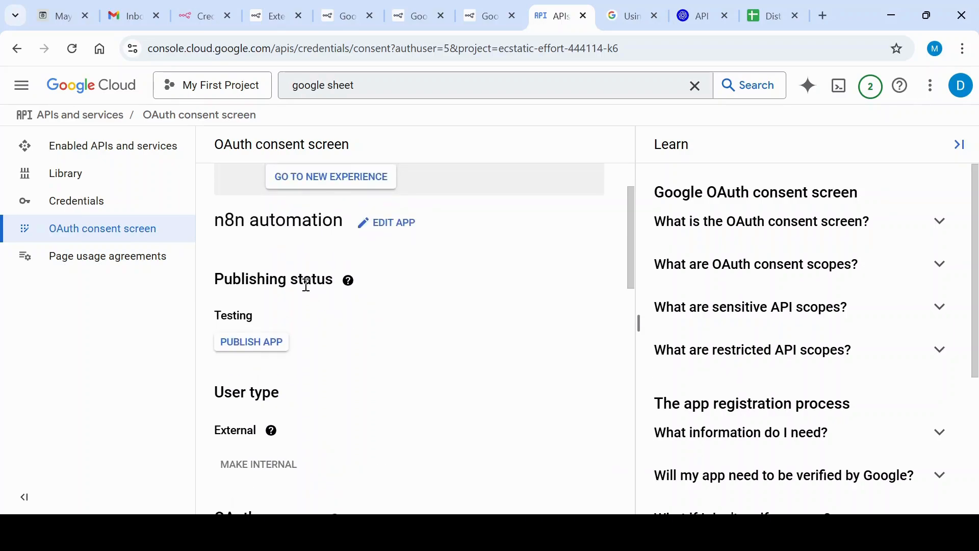
left_click(350, 281)
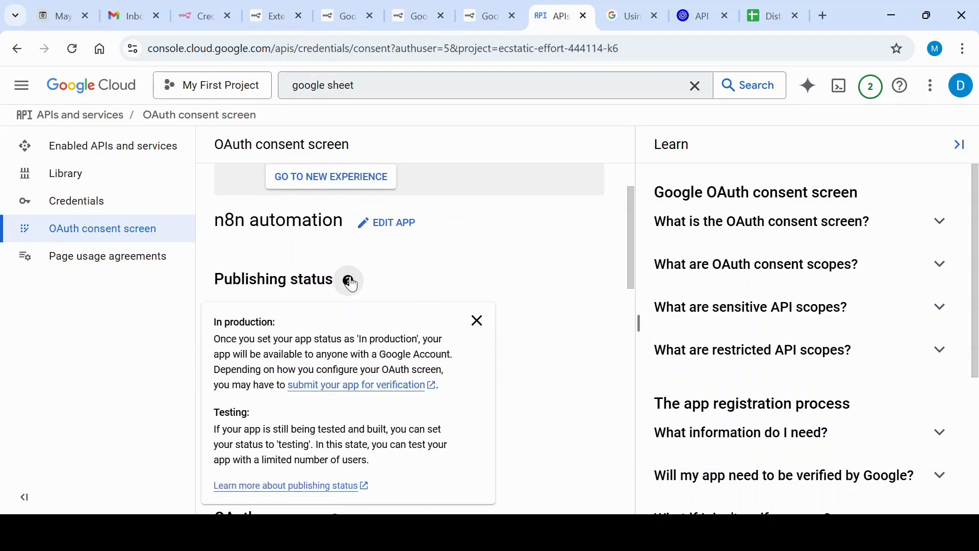
left_click(411, 267)
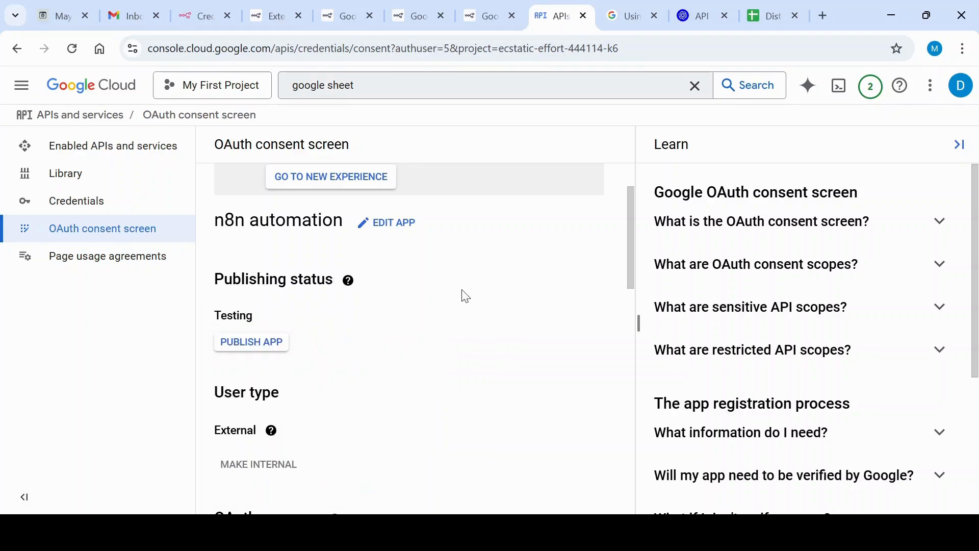
Examine the app's user type, OAuth user cap, test users and rate limits, opening and closing the form for adding test users
scroll(483, 299, "down", 5)
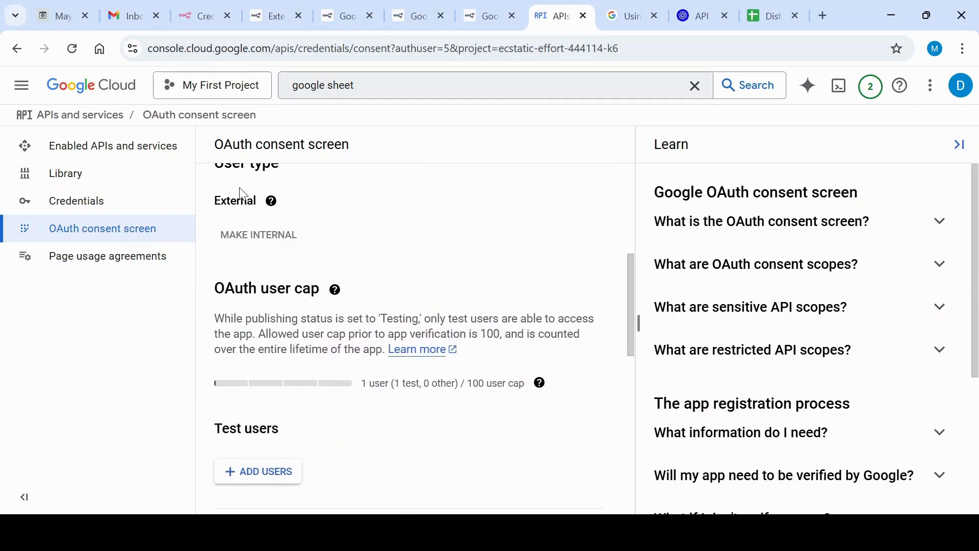
mouse_move(258, 243)
scroll(484, 235, "down", 1)
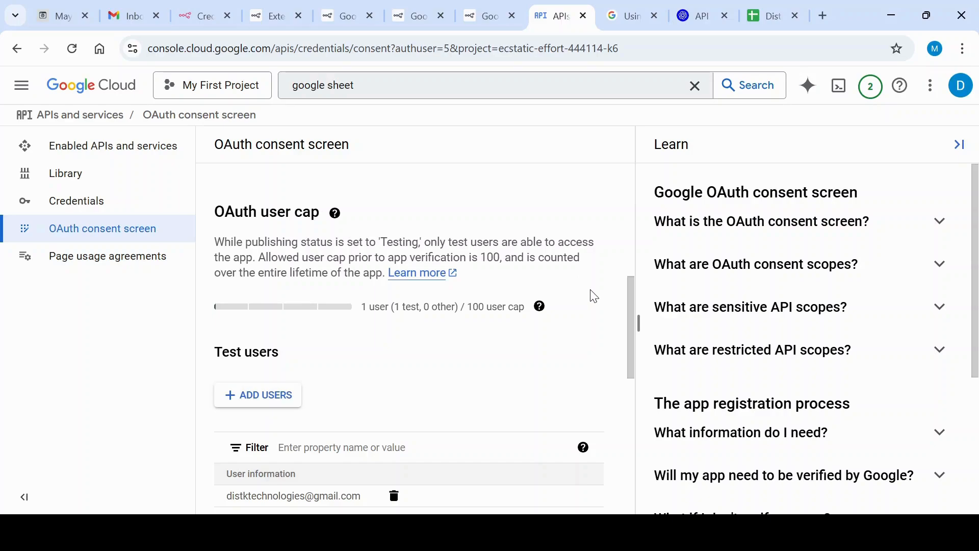
scroll(594, 296, "down", 3)
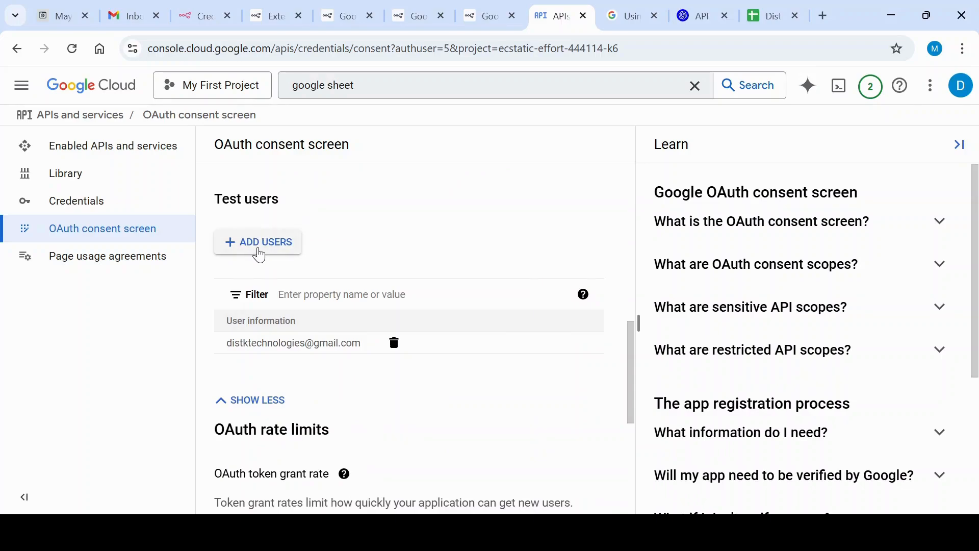
left_click(263, 252)
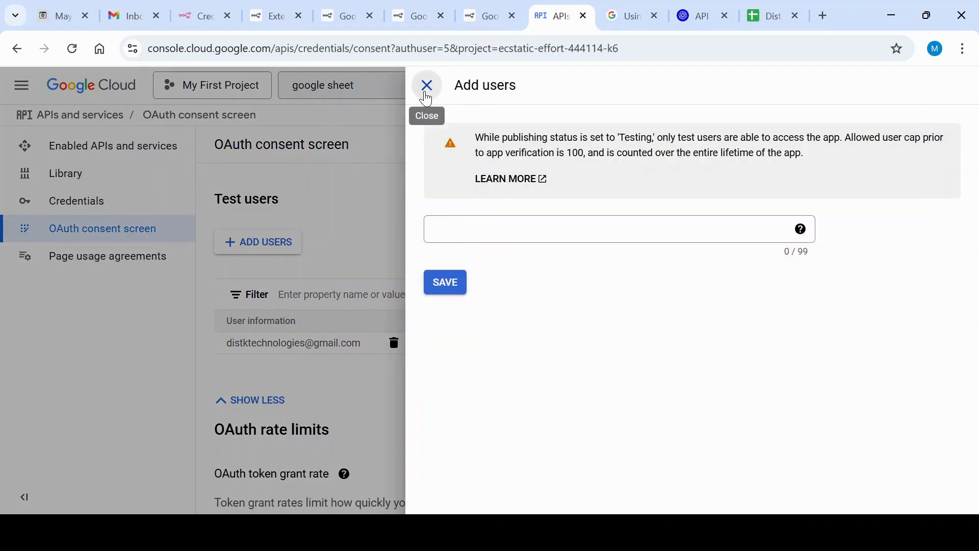
left_click(427, 87)
scroll(350, 275, "down", 3)
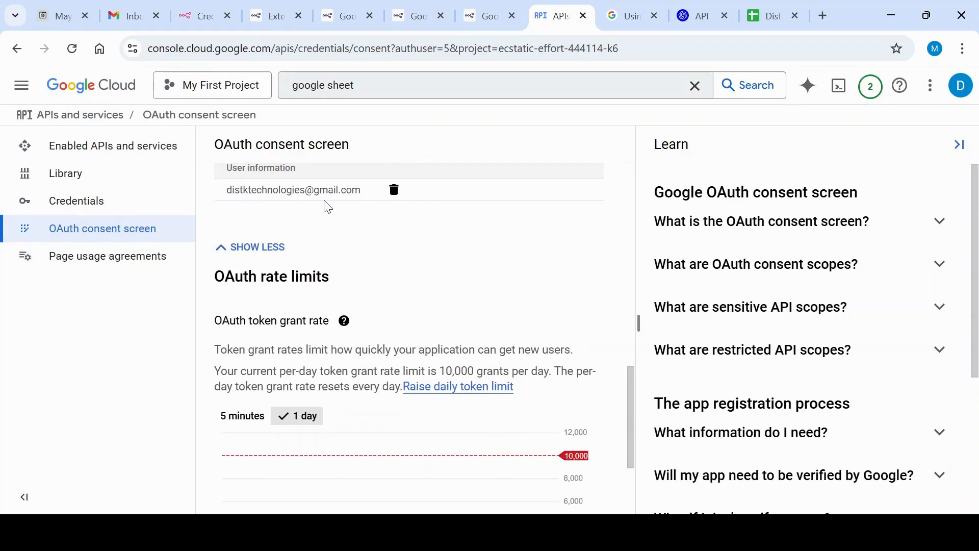
scroll(328, 207, "down", 3)
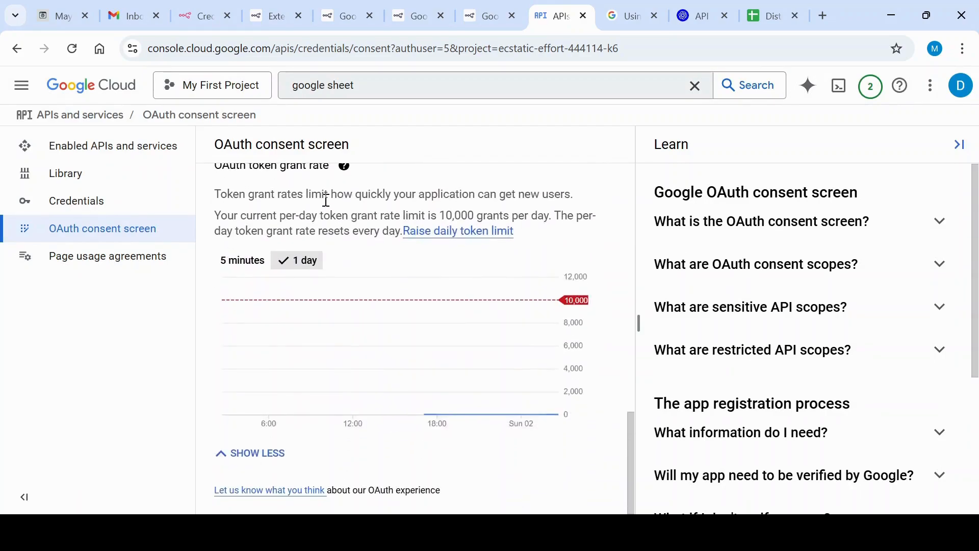
scroll(326, 200, "up", 10)
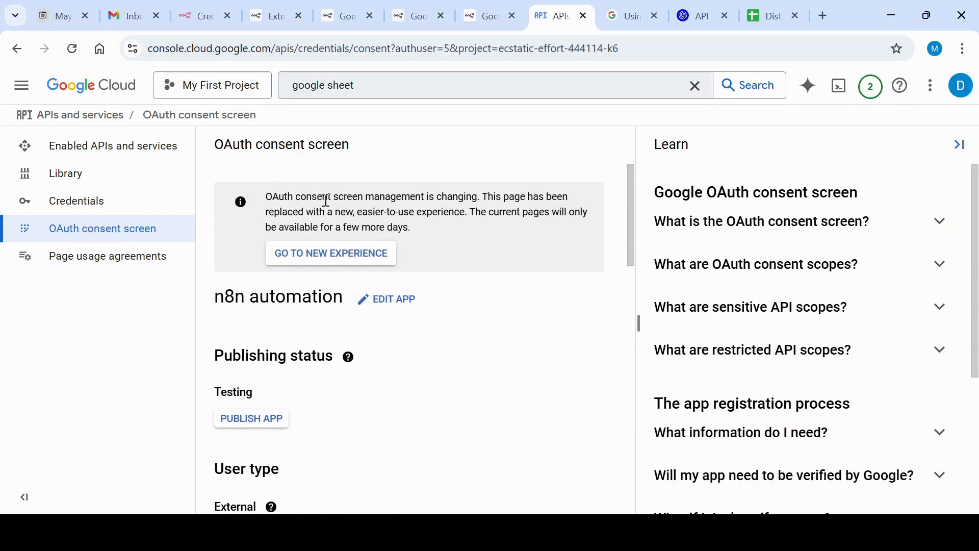
Open the n8n Sheets OAuth client from the project's credentials and examine its authorised redirect URIs
left_click(101, 203)
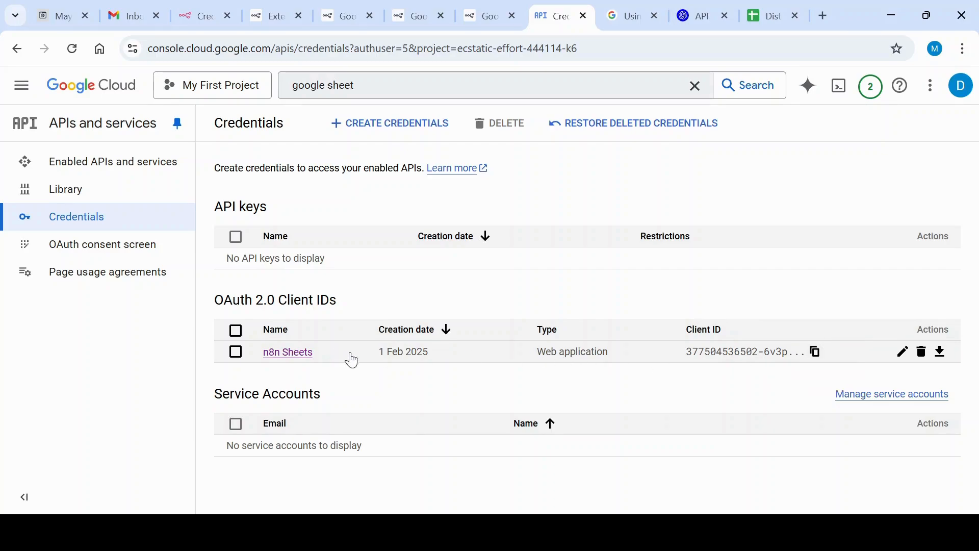
left_click(291, 355)
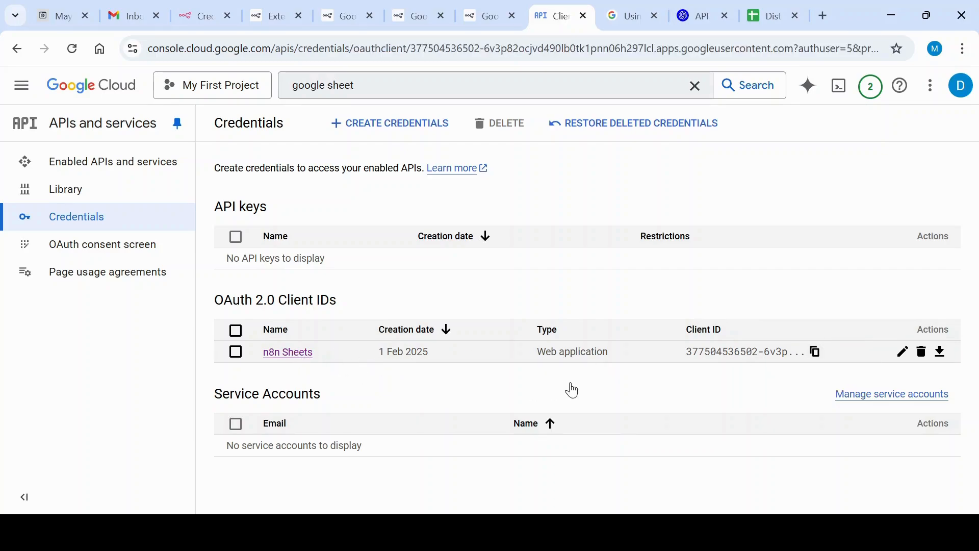
scroll(563, 340, "down", 5)
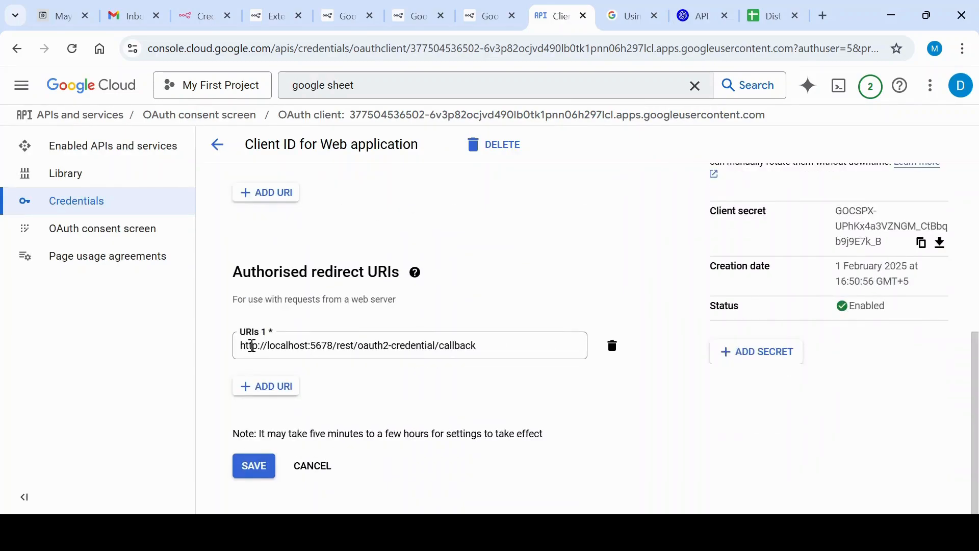
Compare n8n's OAuth Redirect URL for Google Sheets with the authorised redirect URI of the n8n Sheets client
left_click(194, 15)
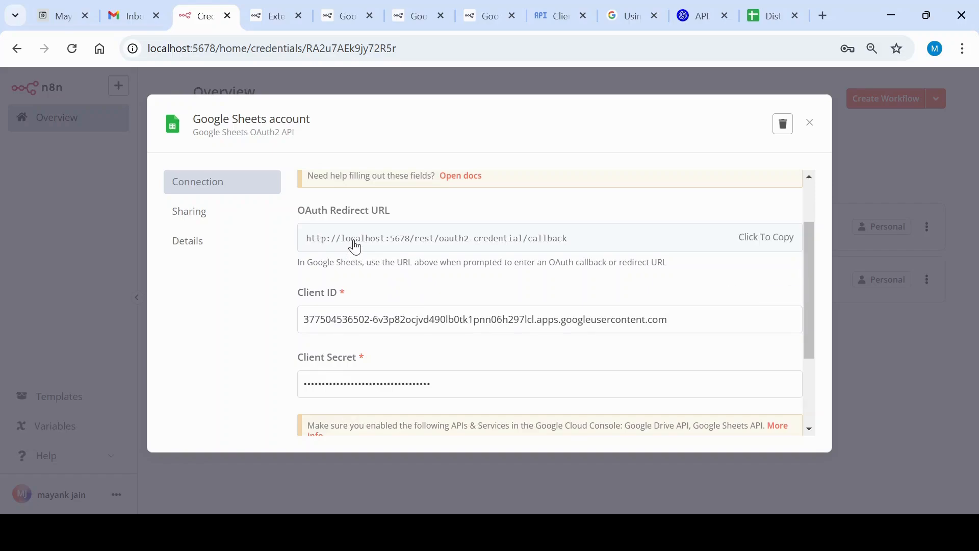
left_click(548, 17)
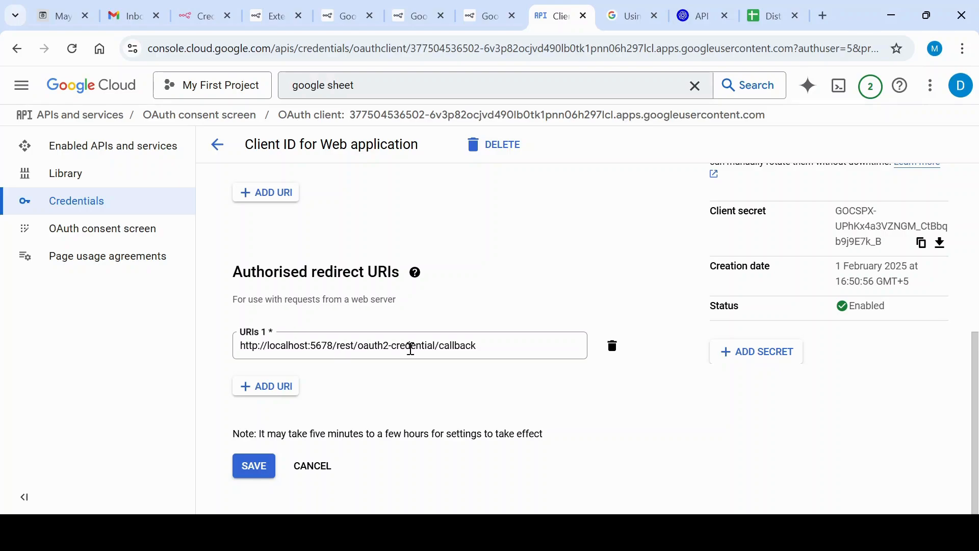
left_click_drag(482, 345, 227, 371)
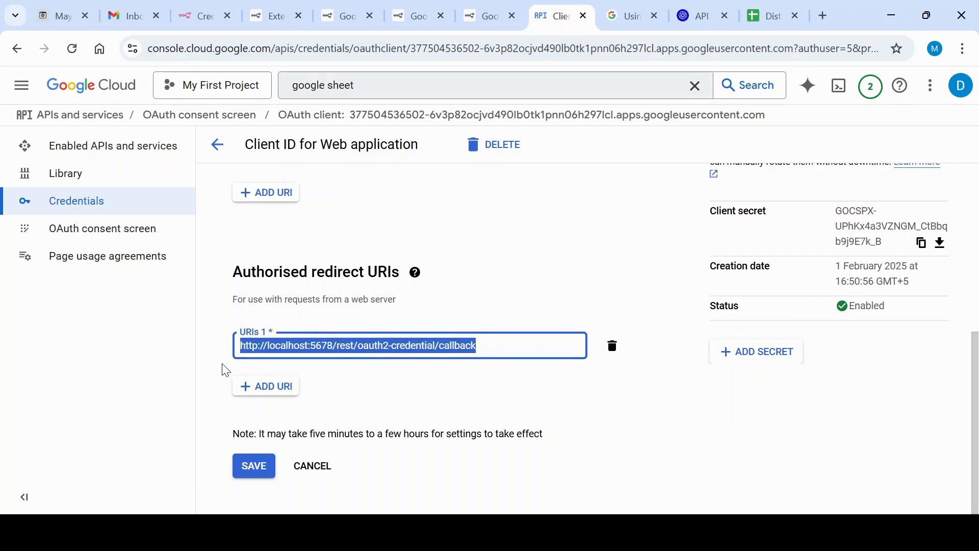
left_click(422, 385)
Examine the Client ID and client secret entries in the n8n Sheets OAuth client's additional information
scroll(420, 387, "up", 5)
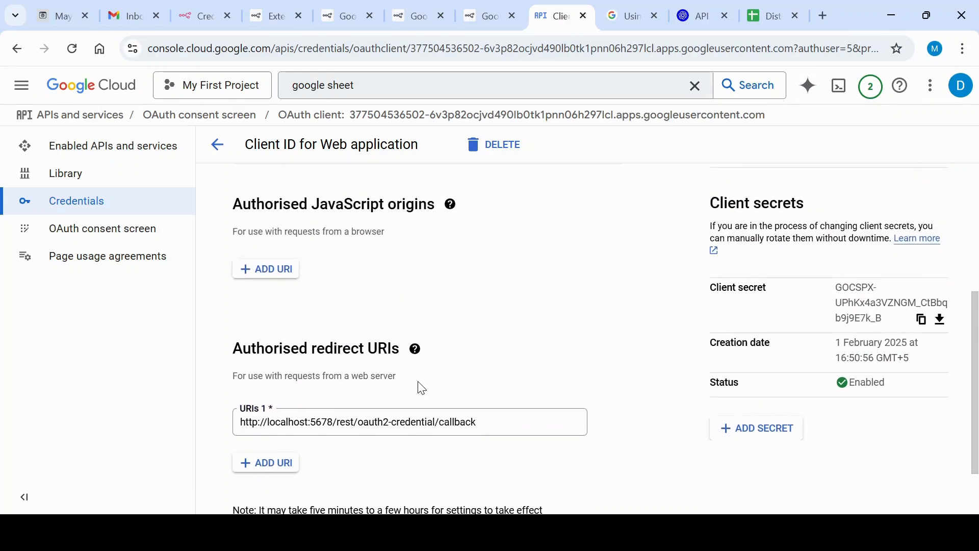
left_click(729, 297)
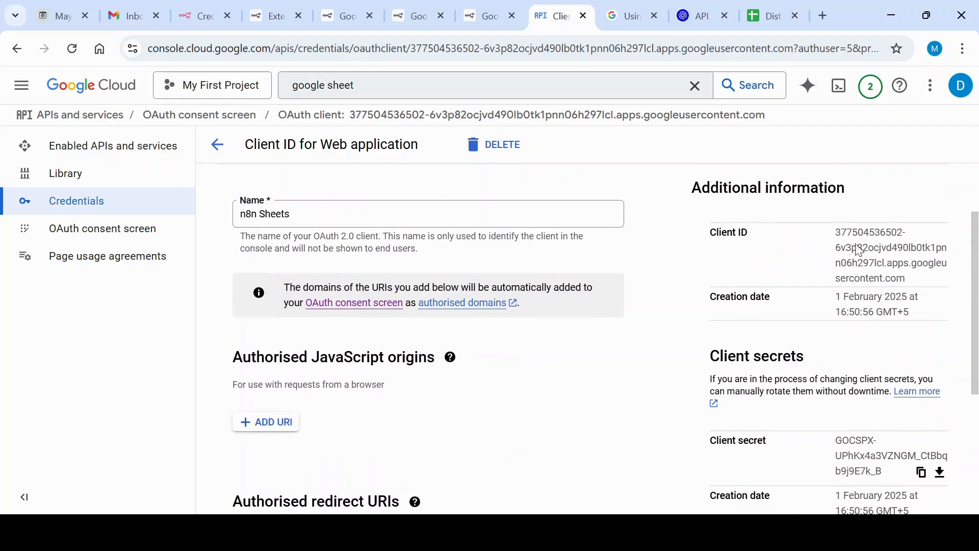
scroll(862, 255, "down", 2)
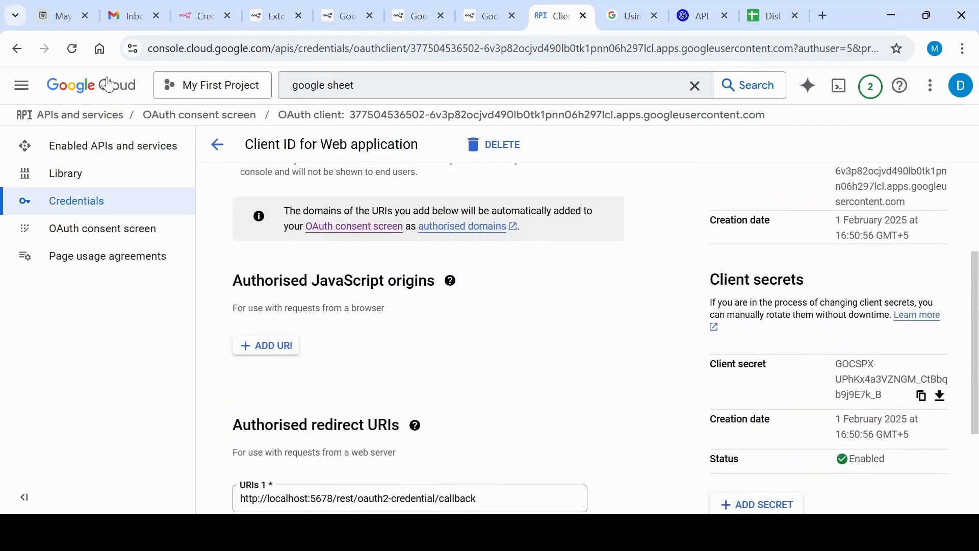
Return to n8n and review the connection status and fields of the Google Sheets account credential, closing it when done
scroll(400, 350, "up", 4)
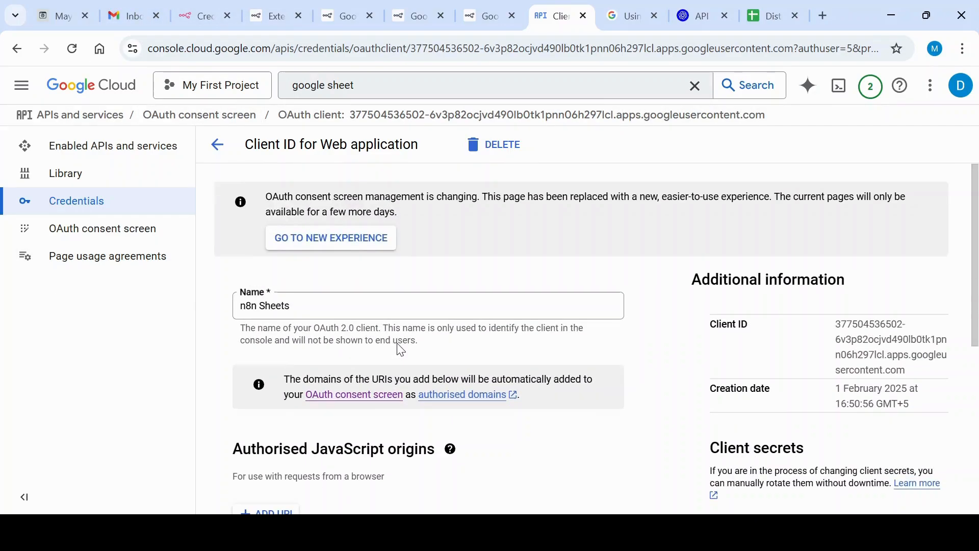
left_click(199, 16)
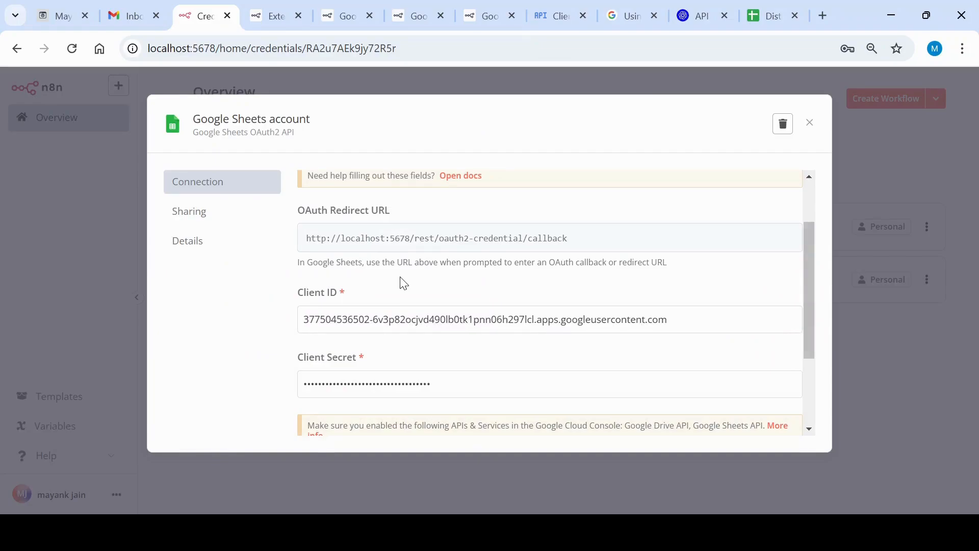
scroll(405, 281, "down", 3)
scroll(476, 284, "up", 5)
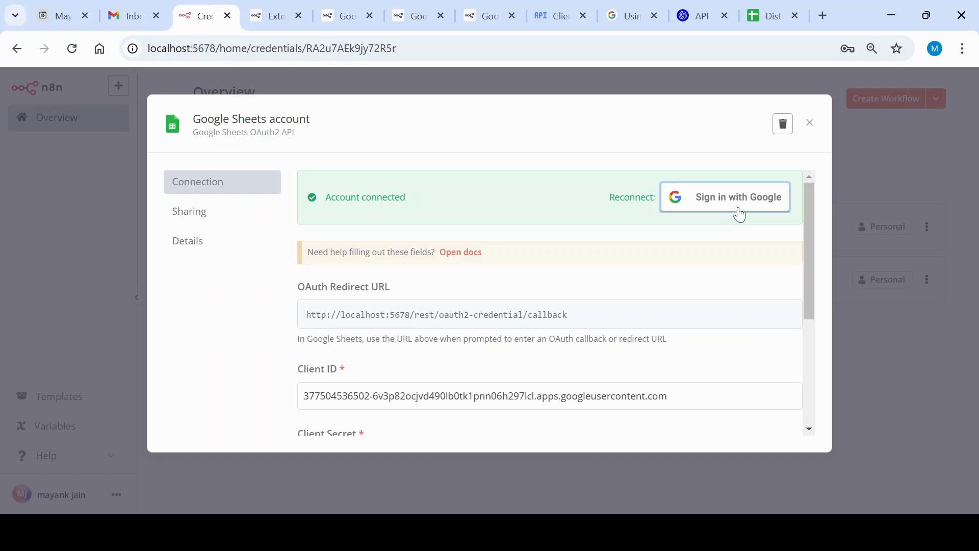
key("Escape")
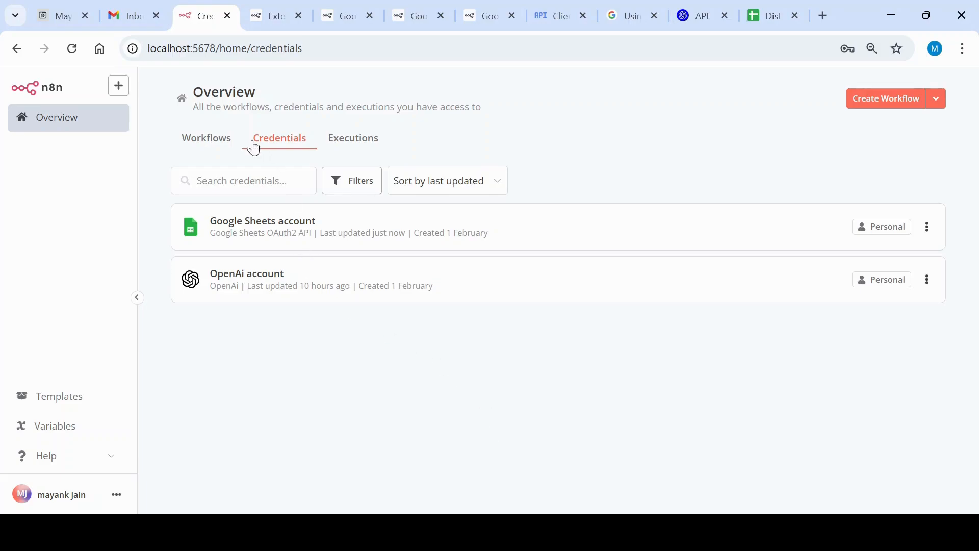
Open the AI Marketing Automation workflow and run a test of it
left_click(203, 137)
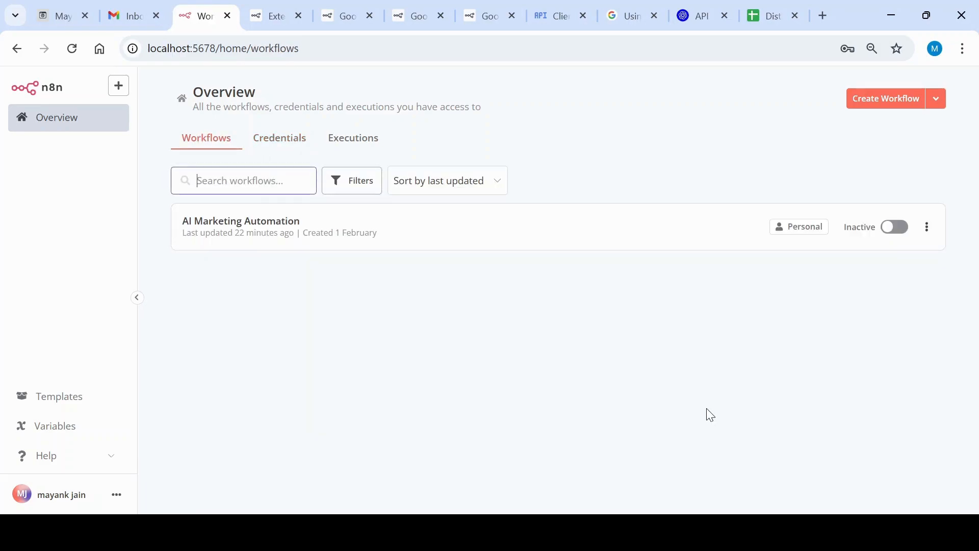
left_click(267, 229)
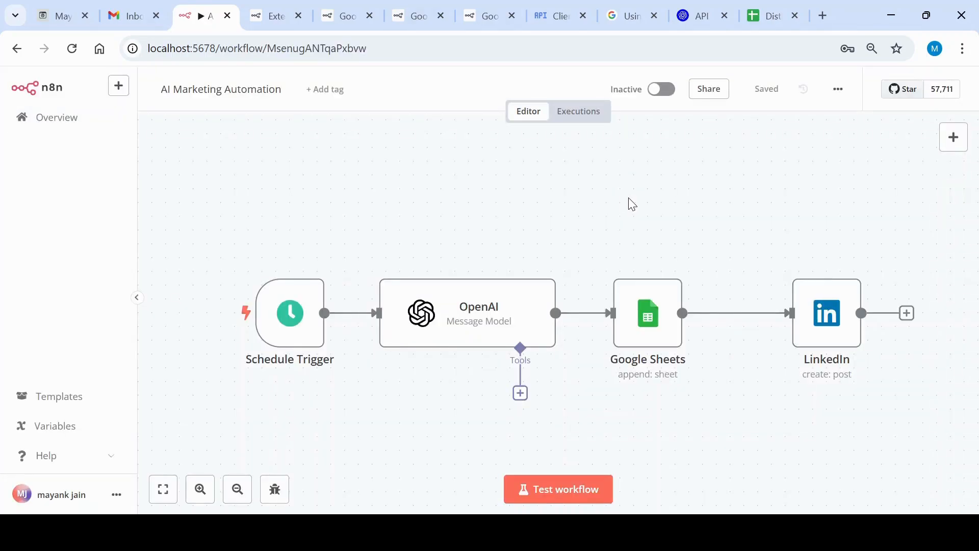
left_click(533, 499)
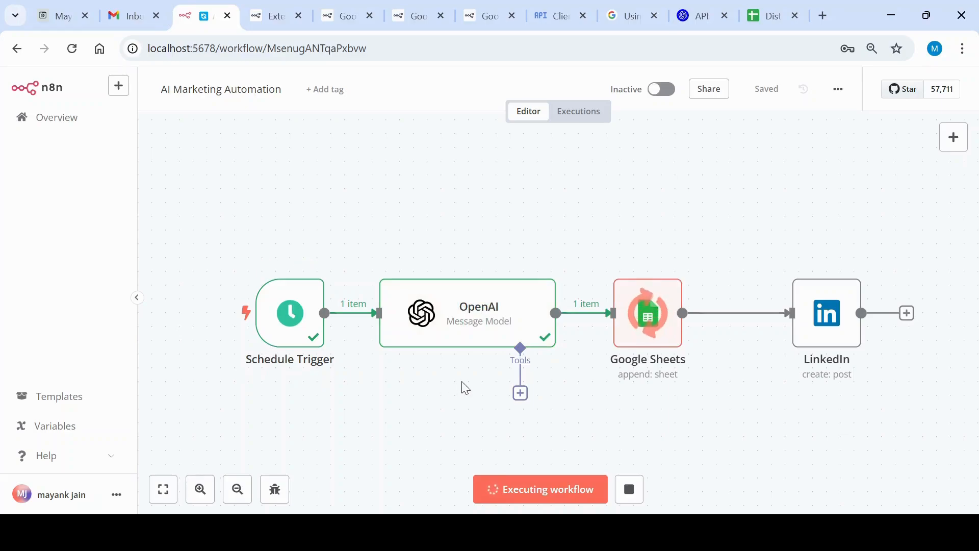
Check the tested nodes' results and the generated content in the Leads sheet of Distk Lead Details
mouse_move(472, 345)
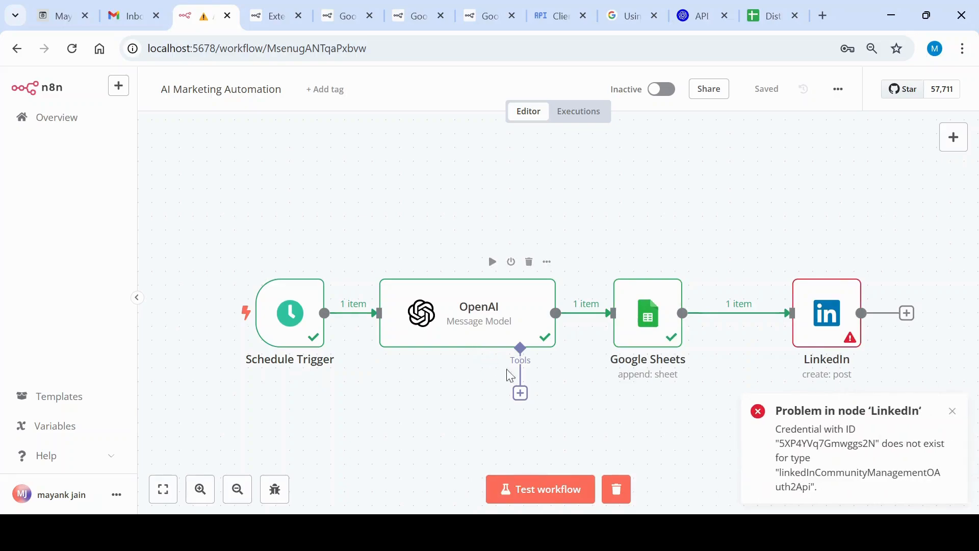
mouse_move(250, 333)
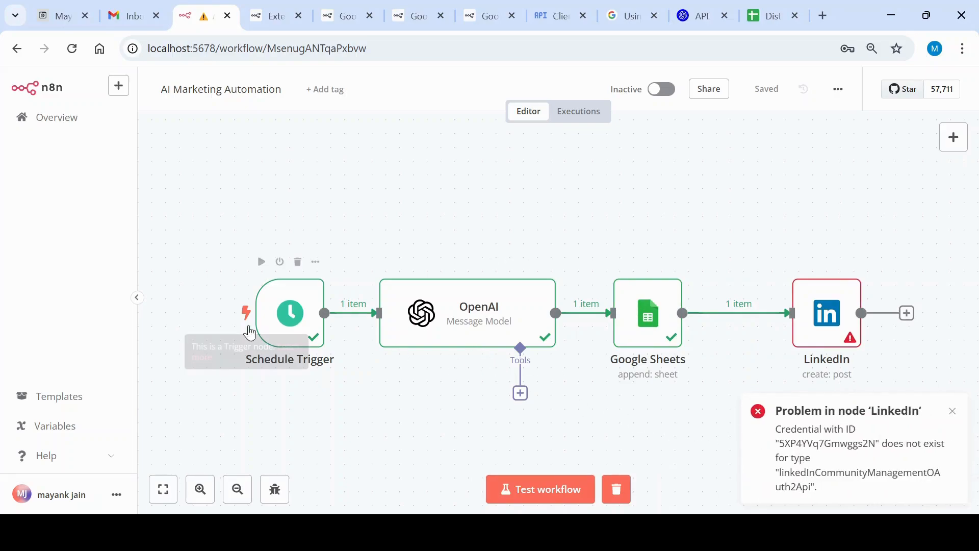
mouse_move(635, 335)
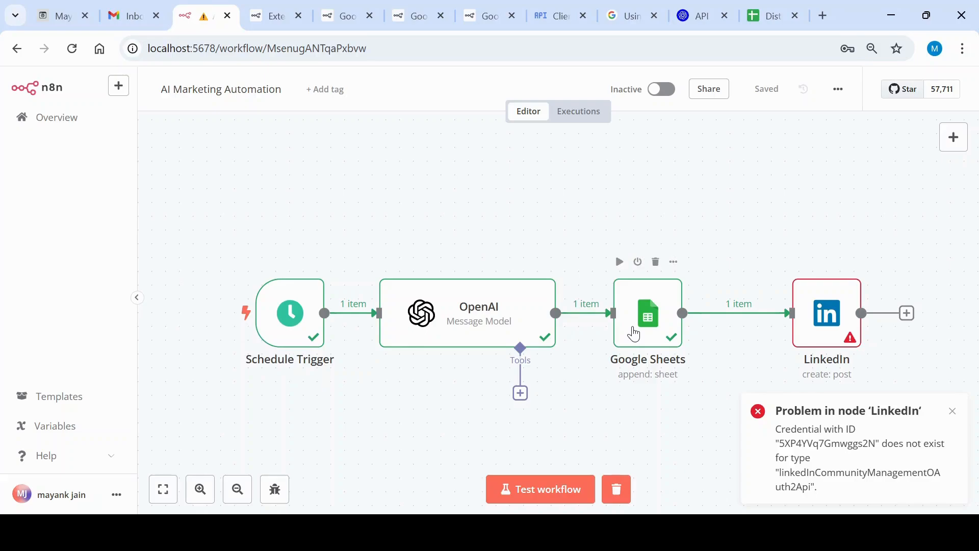
mouse_move(433, 336)
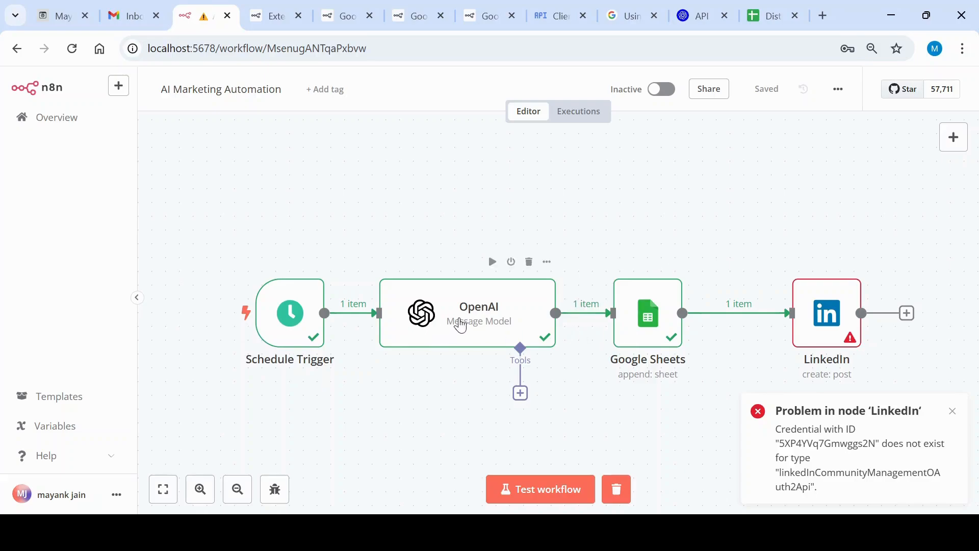
left_click(749, 6)
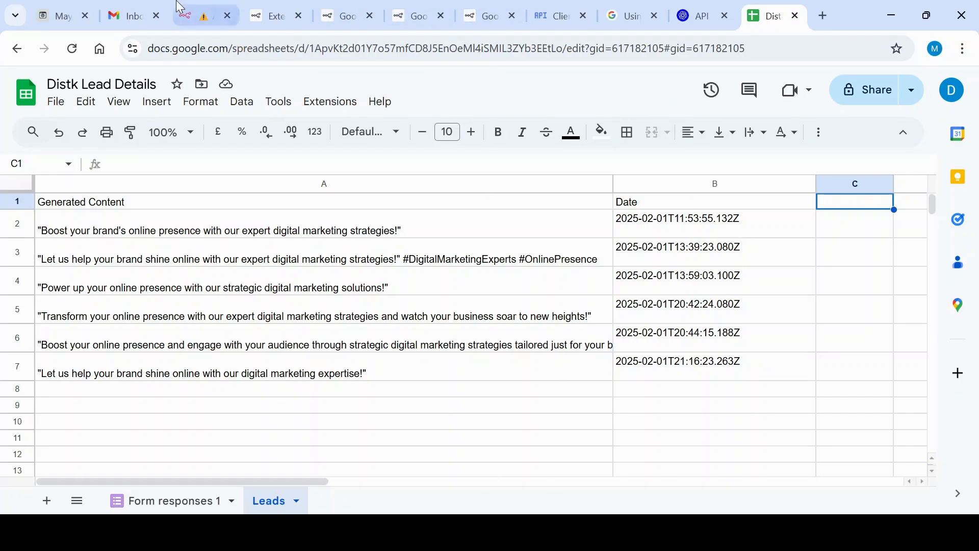
left_click(194, 16)
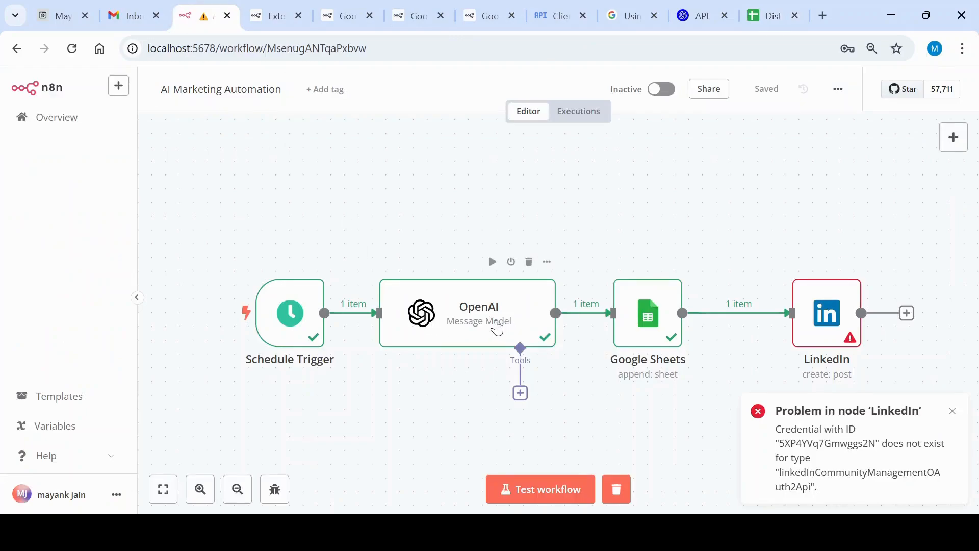
Open the OpenAI node and view the choices available for its Resource parameter
scroll(497, 326, "down", 1)
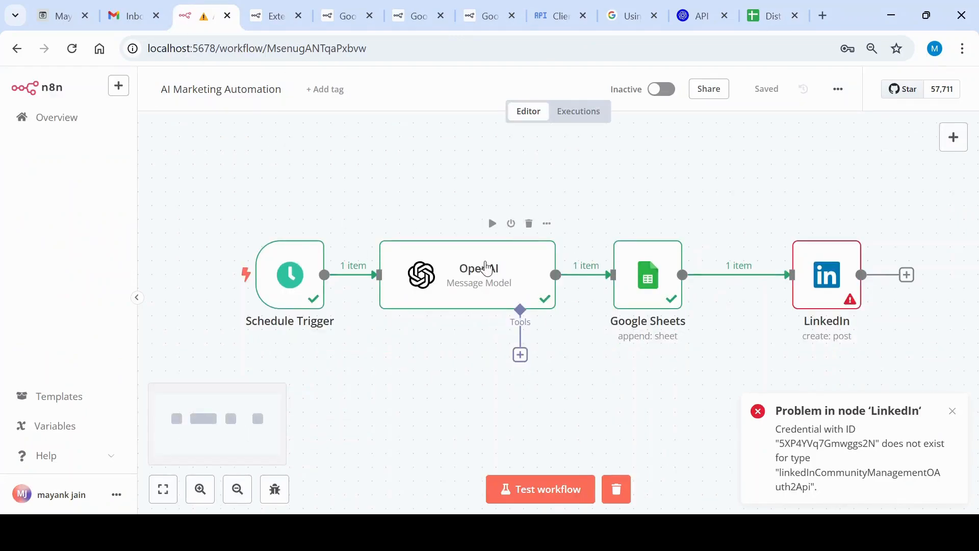
double_click(488, 273)
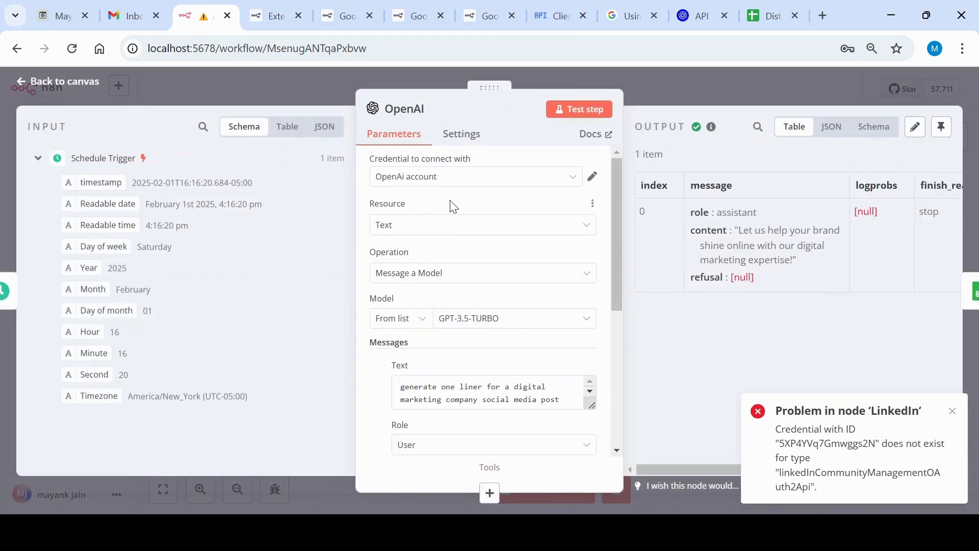
scroll(452, 203, "down", 2)
scroll(426, 229, "up", 2)
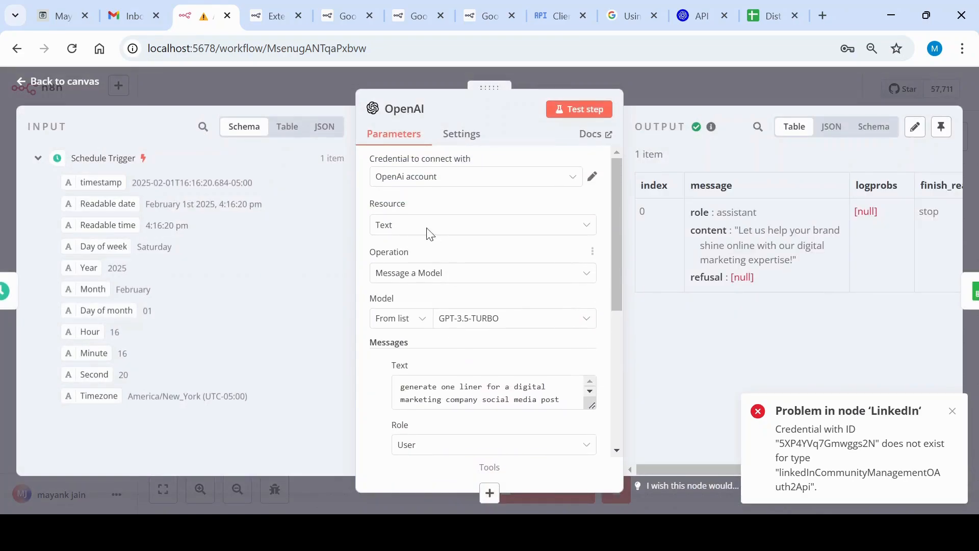
left_click(586, 226)
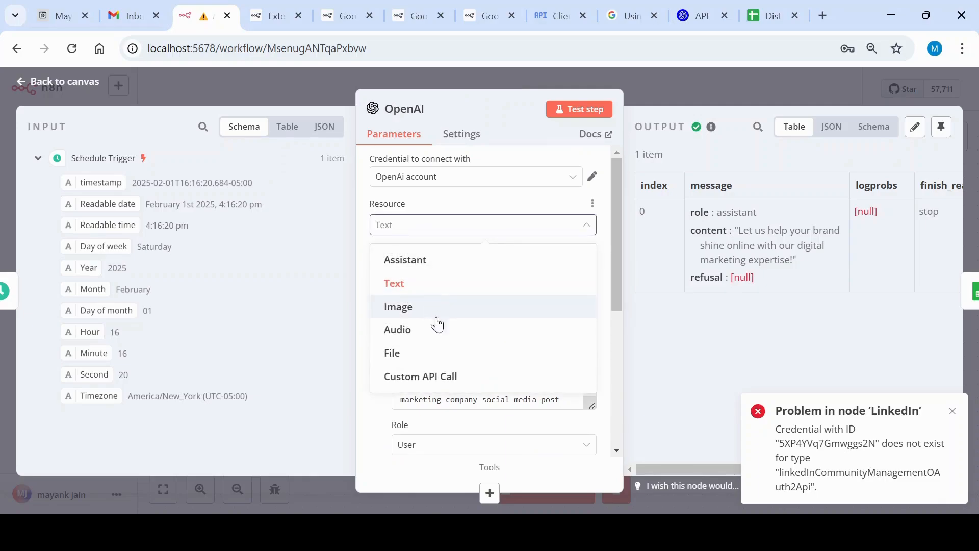
left_click(588, 228)
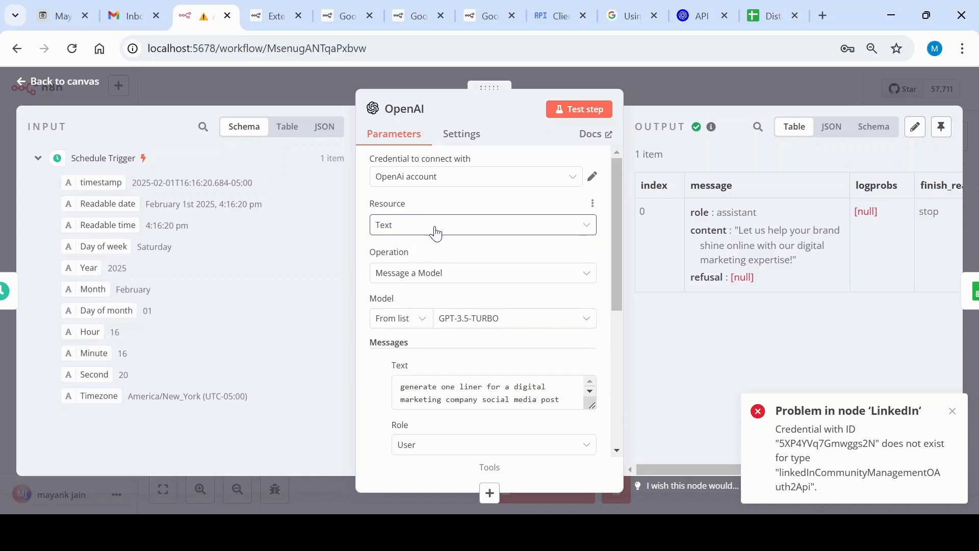
Examine the OpenAI node's Operation choices, model, message prompt, role and output options
scroll(430, 233, "down", 3)
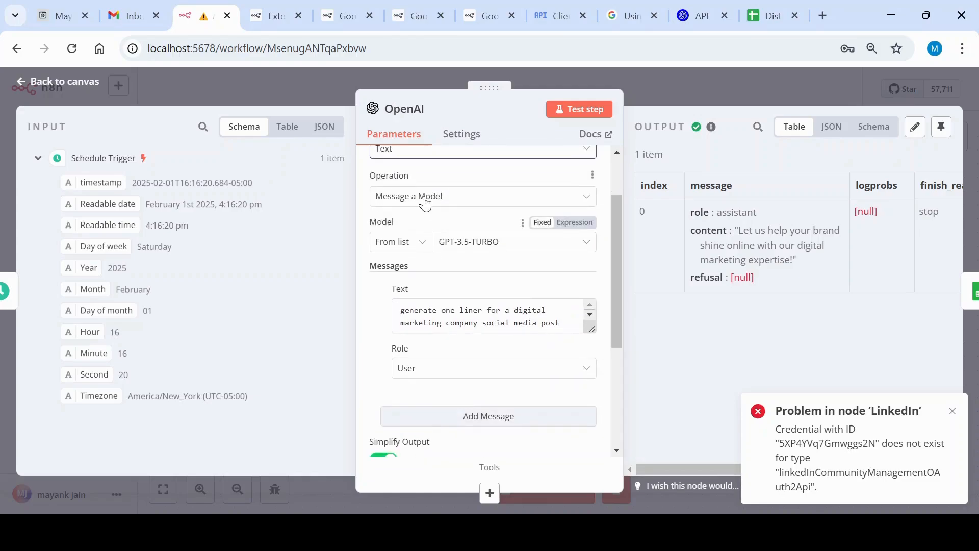
left_click(589, 204)
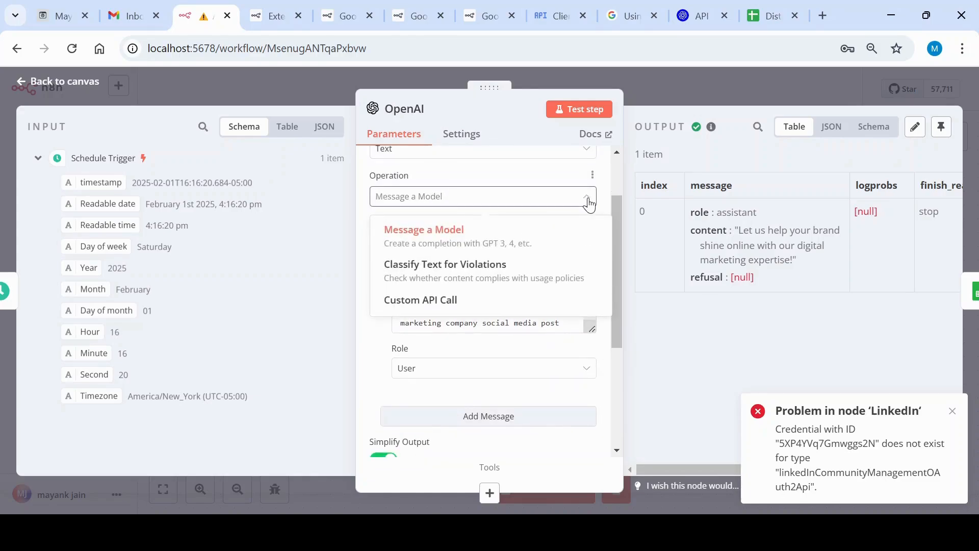
left_click(588, 201)
scroll(556, 210, "down", 3)
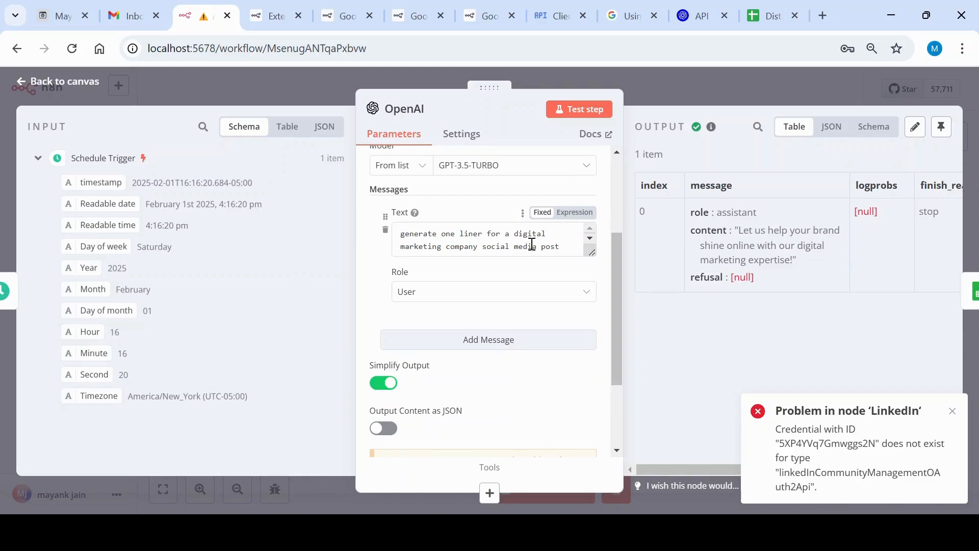
scroll(577, 247, "down", 1)
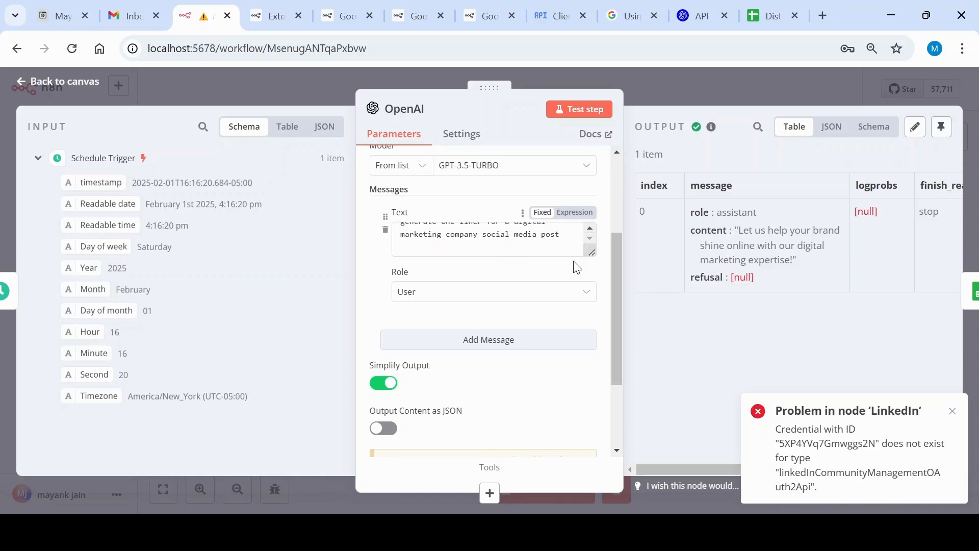
scroll(574, 264, "down", 3)
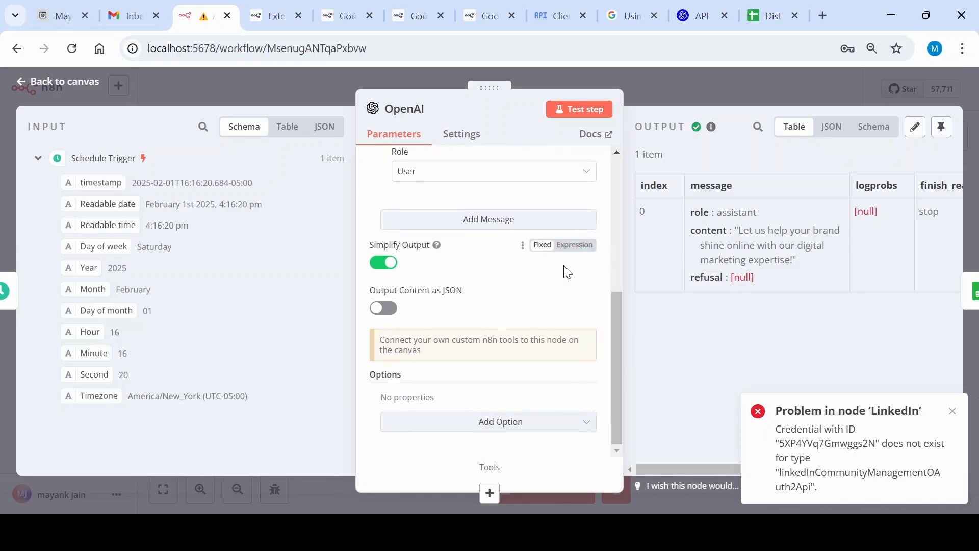
scroll(542, 316, "up", 5)
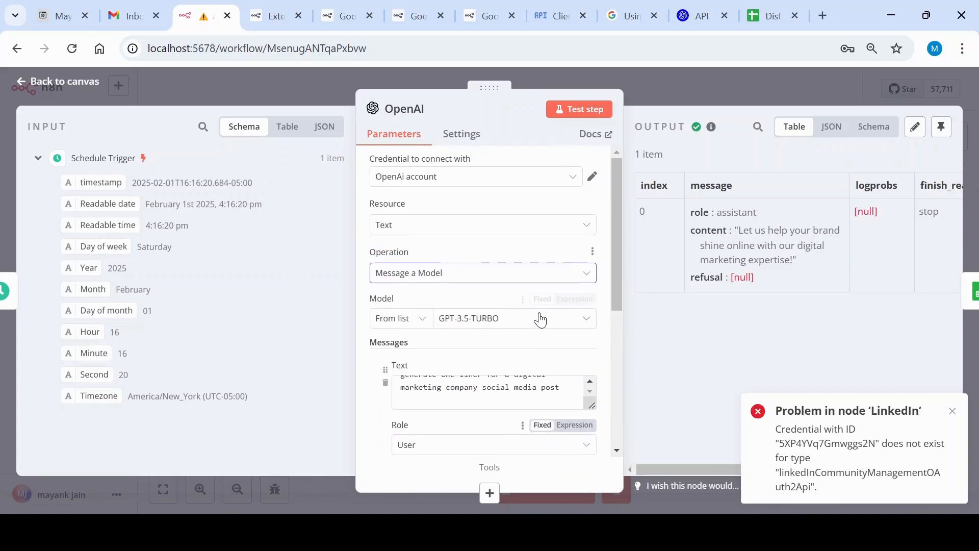
scroll(541, 319, "down", 5)
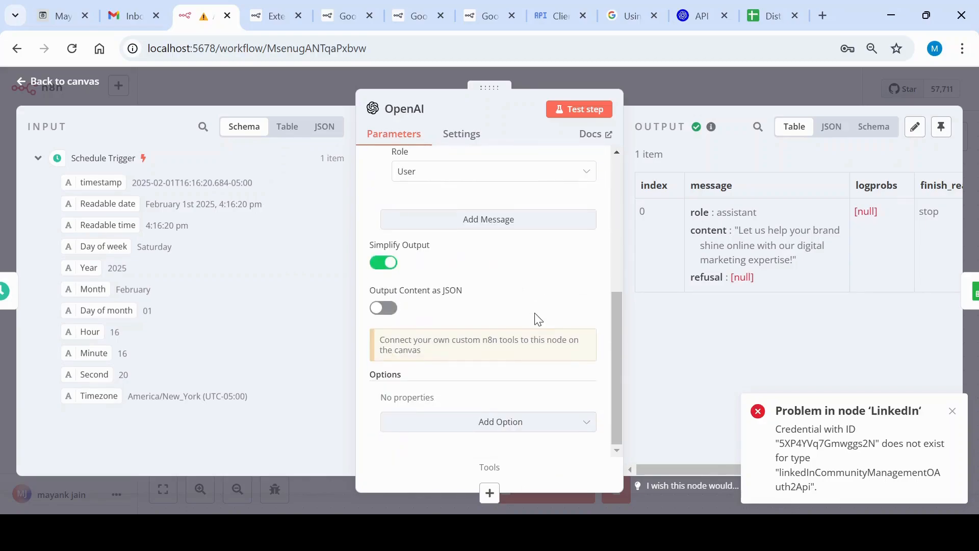
scroll(519, 310, "up", 2)
scroll(519, 310, "up", 3)
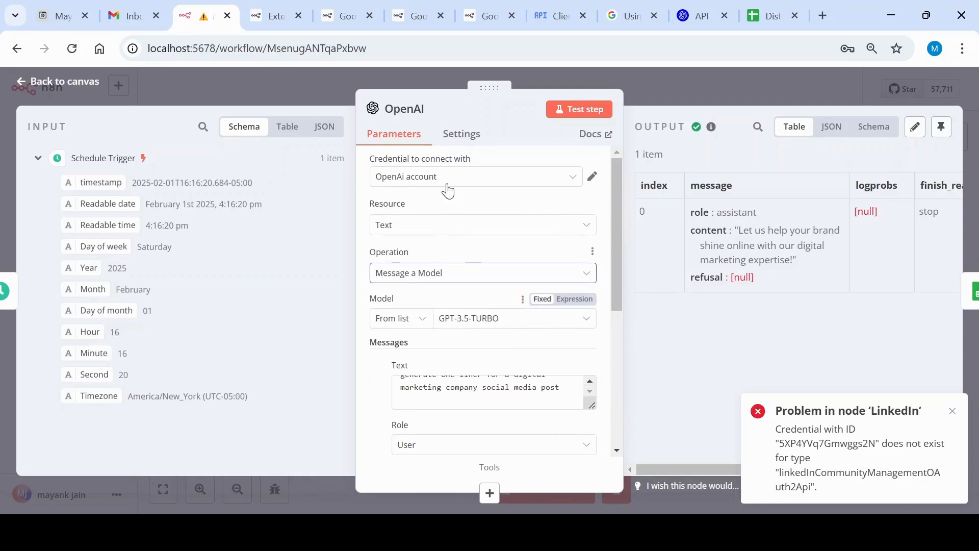
Examine the OpenAI node's settings for retries, error handling and notes, returning to its parameters
left_click(464, 134)
scroll(489, 273, "down", 3)
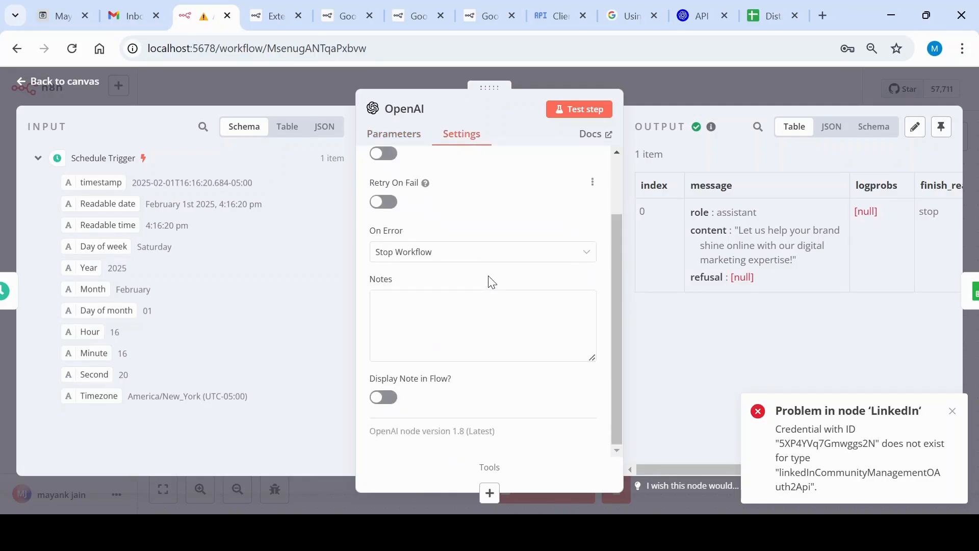
scroll(490, 280, "up", 3)
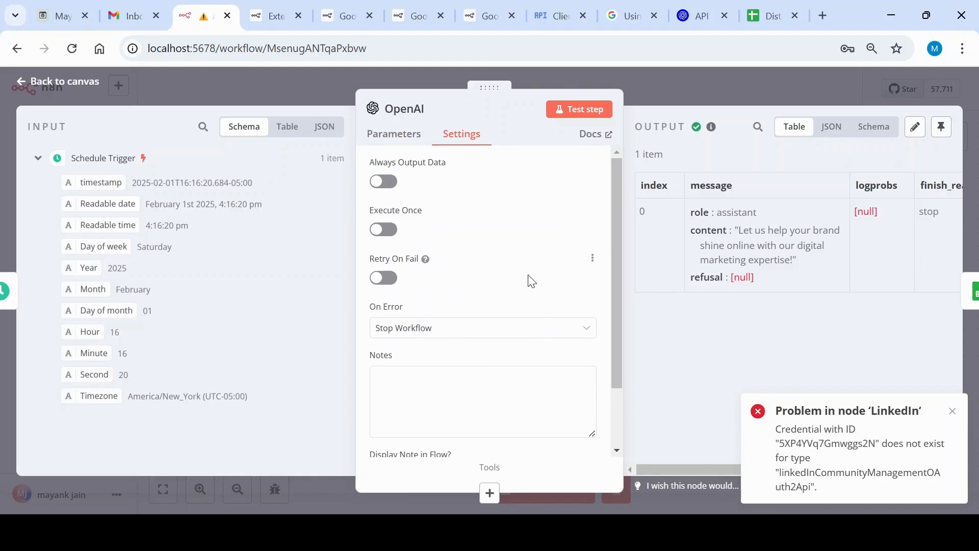
left_click(387, 137)
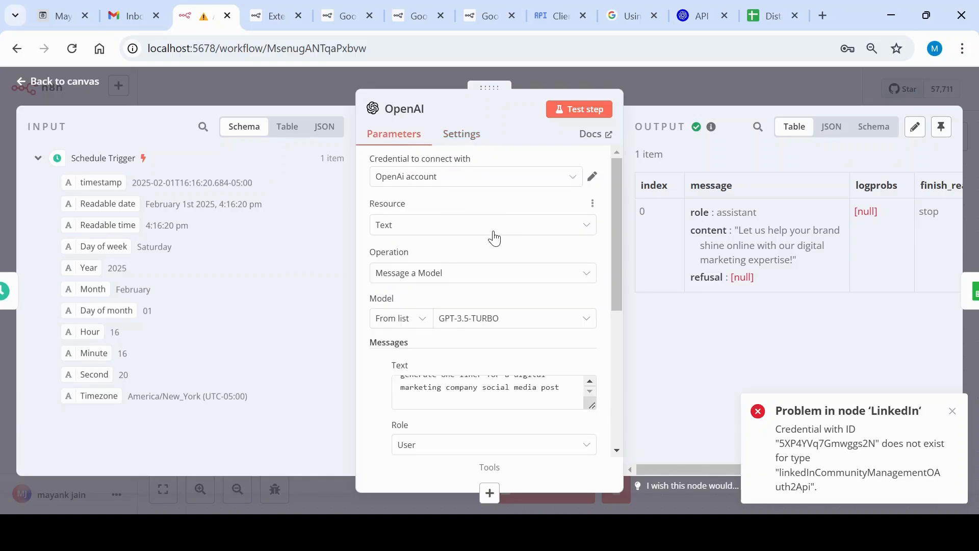
Review the OpenAI node's message text and remaining parameters once more, and return to the workflow canvas
scroll(494, 237, "down", 5)
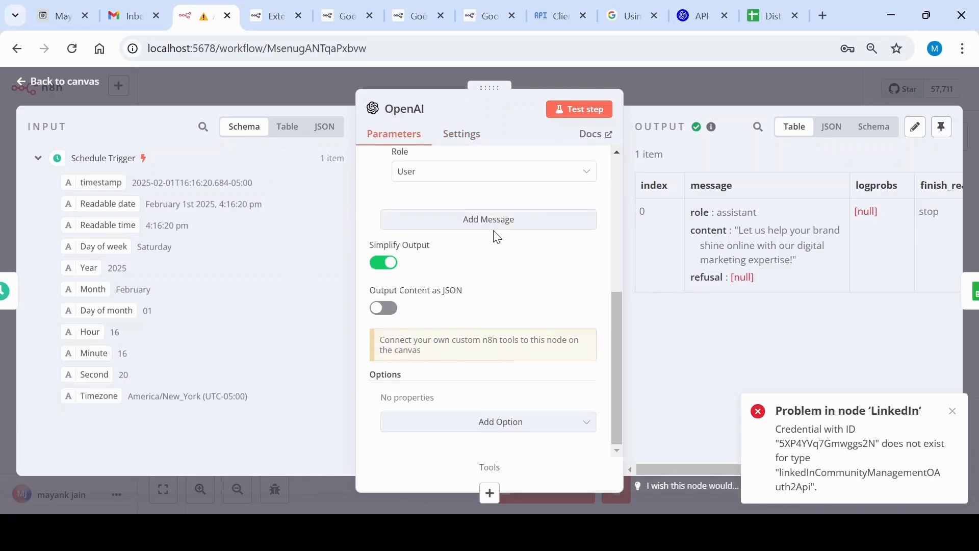
scroll(498, 237, "up", 5)
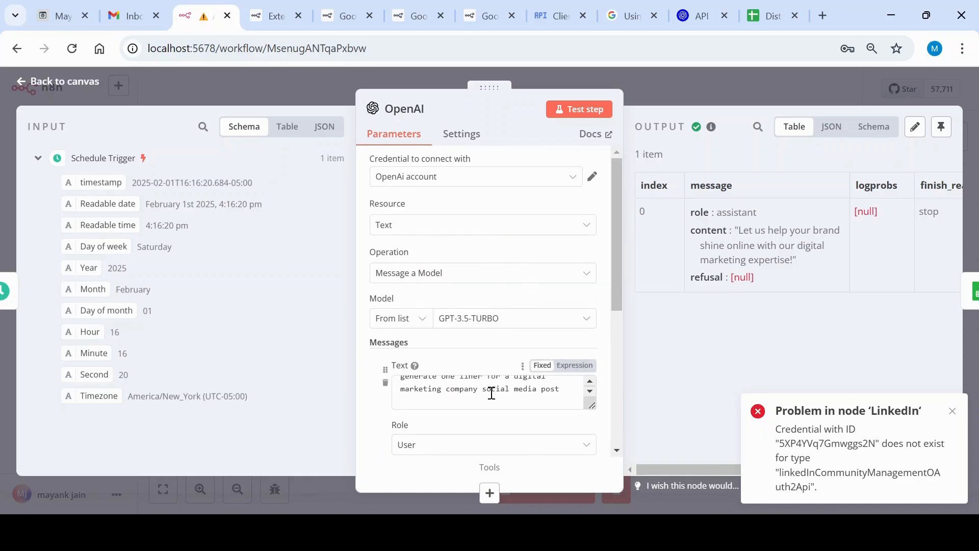
scroll(492, 388, "up", 1)
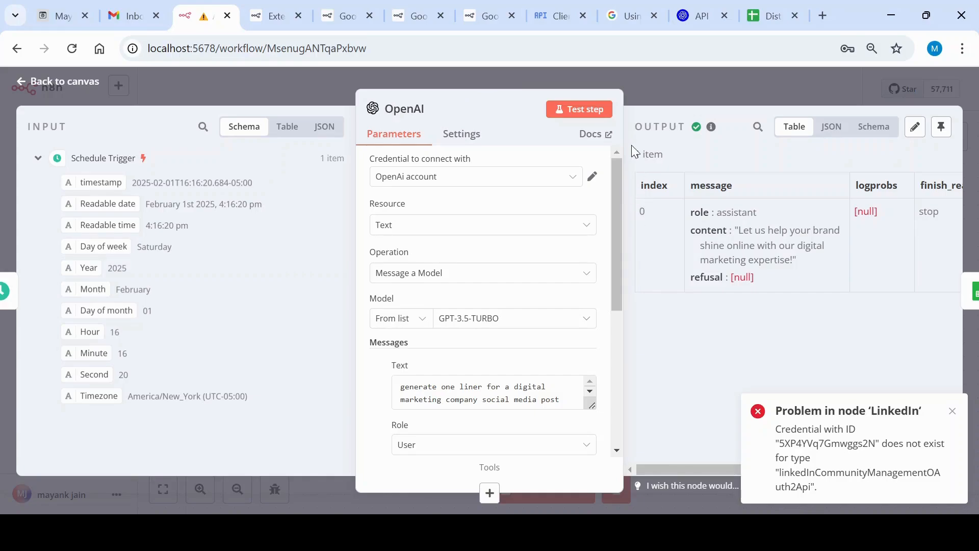
left_click(649, 81)
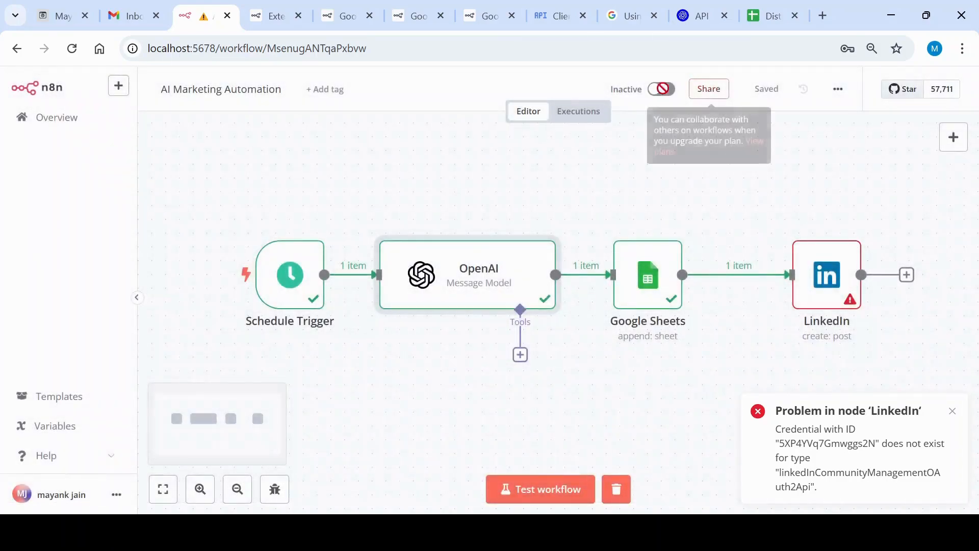
Open the Google Sheets node, examine its target document, sheet and the Generated Content and Date mappings, and return to the canvas
left_click(650, 282)
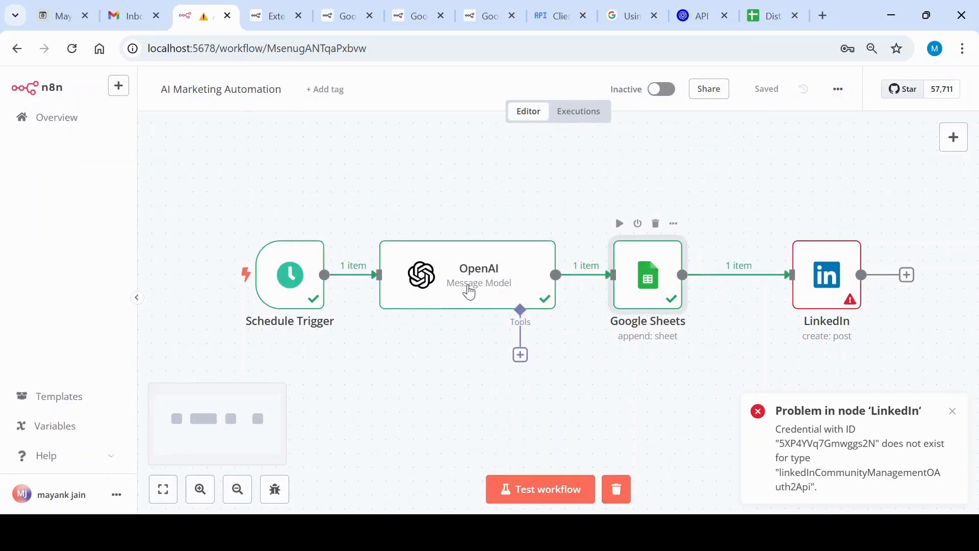
key("Return")
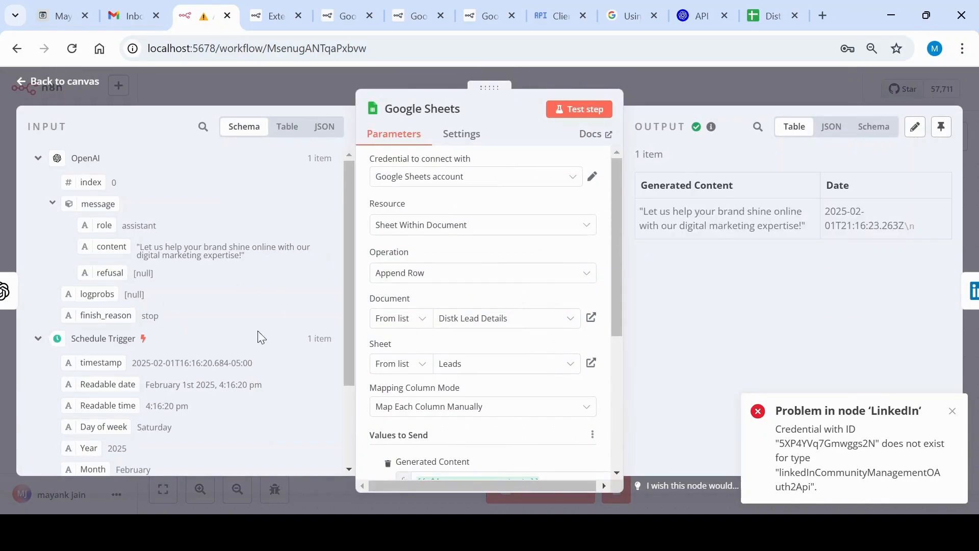
scroll(464, 326, "down", 3)
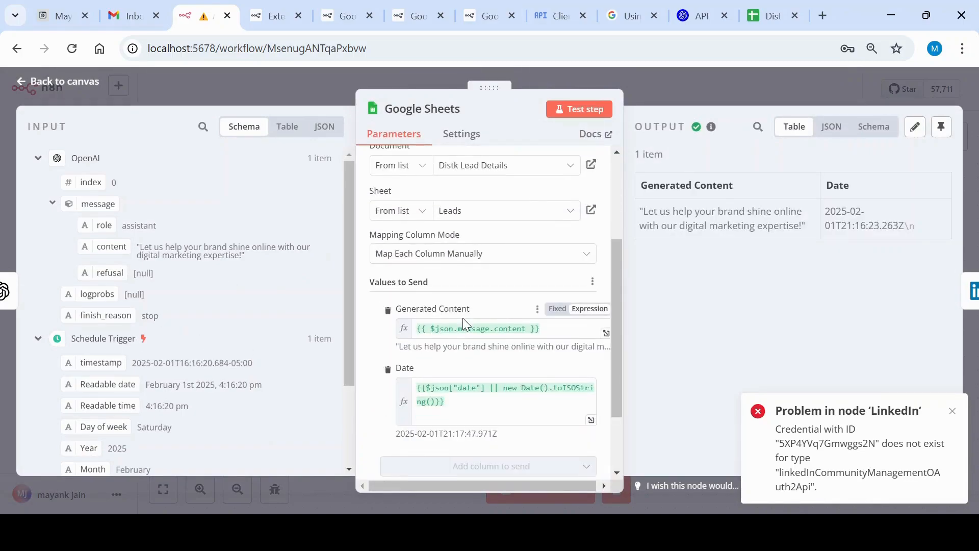
scroll(463, 317, "down", 2)
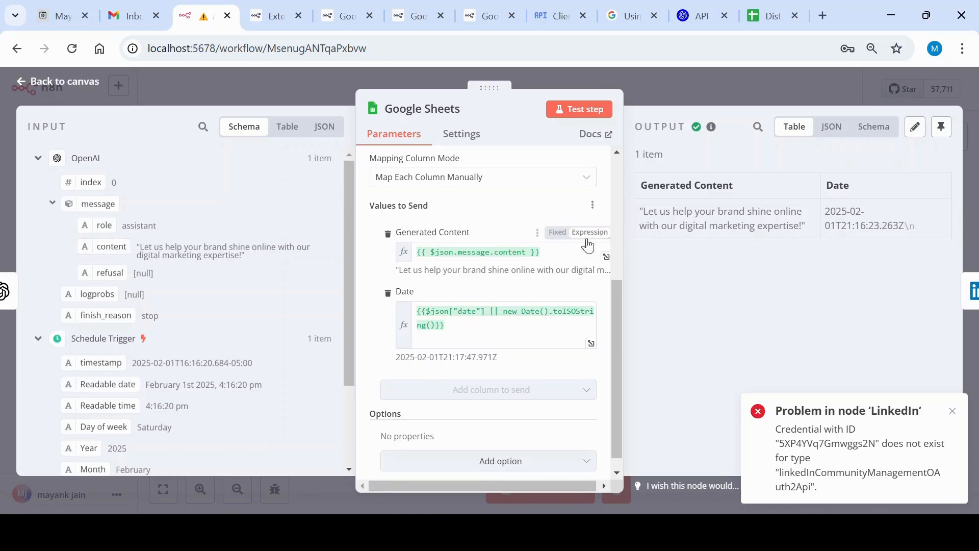
mouse_move(112, 247)
left_mouse_down()
mouse_move(498, 254)
mouse_move(194, 268)
mouse_move(102, 245)
left_mouse_up()
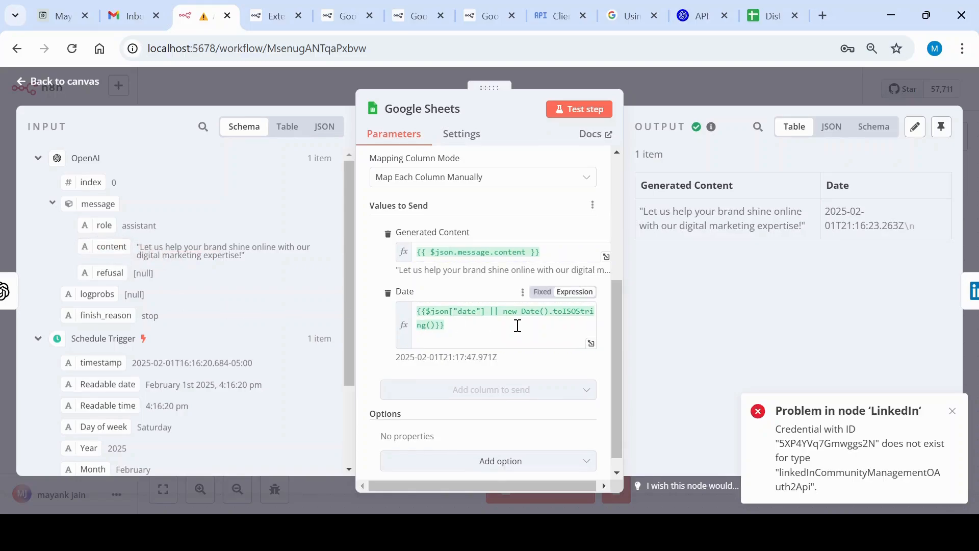
scroll(286, 360, "down", 3)
scroll(284, 359, "down", 2)
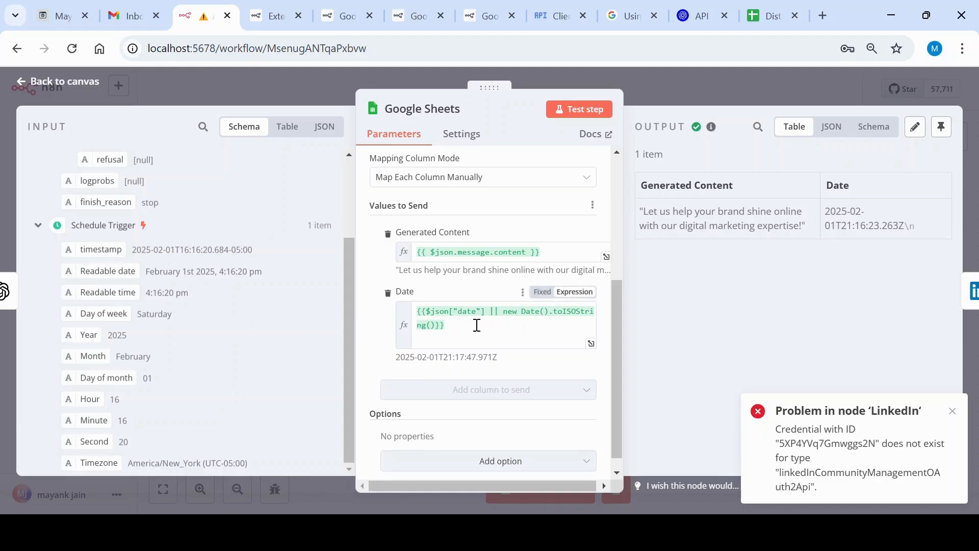
key("Escape")
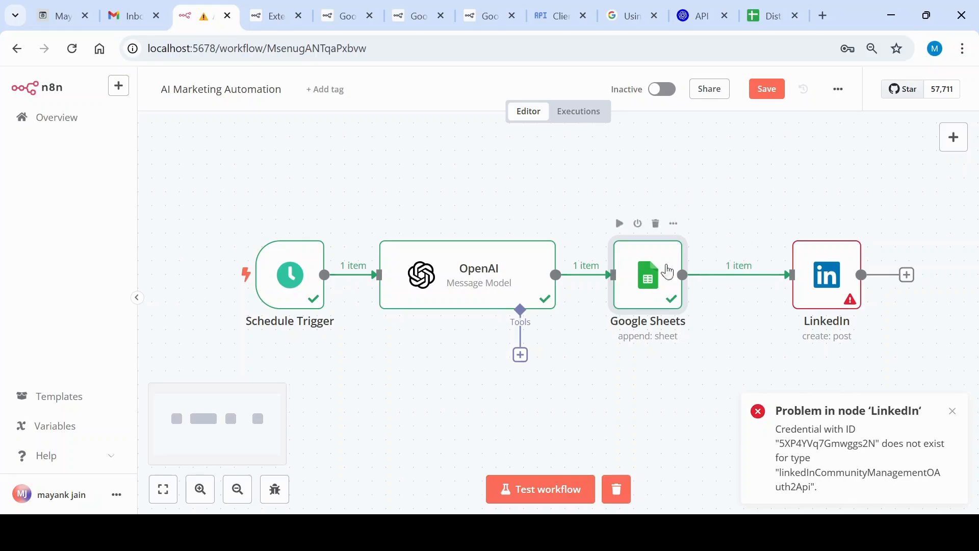
key("alt+Tab")
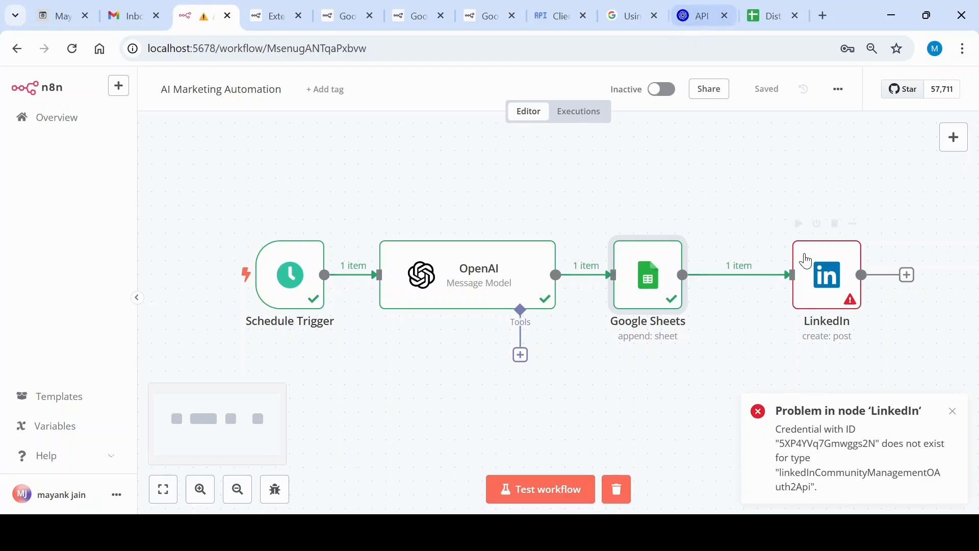
Open the LinkedIn node and start creating a new credential for it
mouse_move(835, 249)
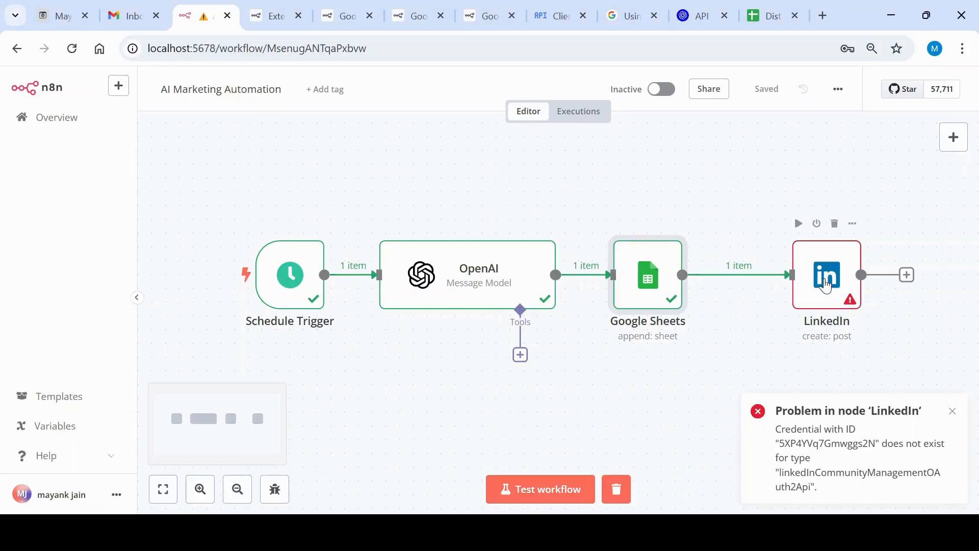
left_click(837, 289)
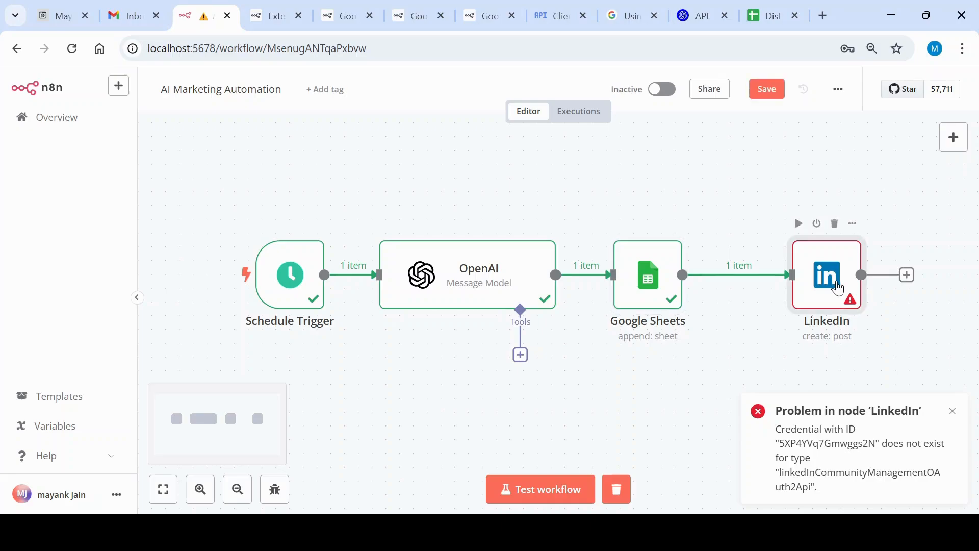
double_click(838, 287)
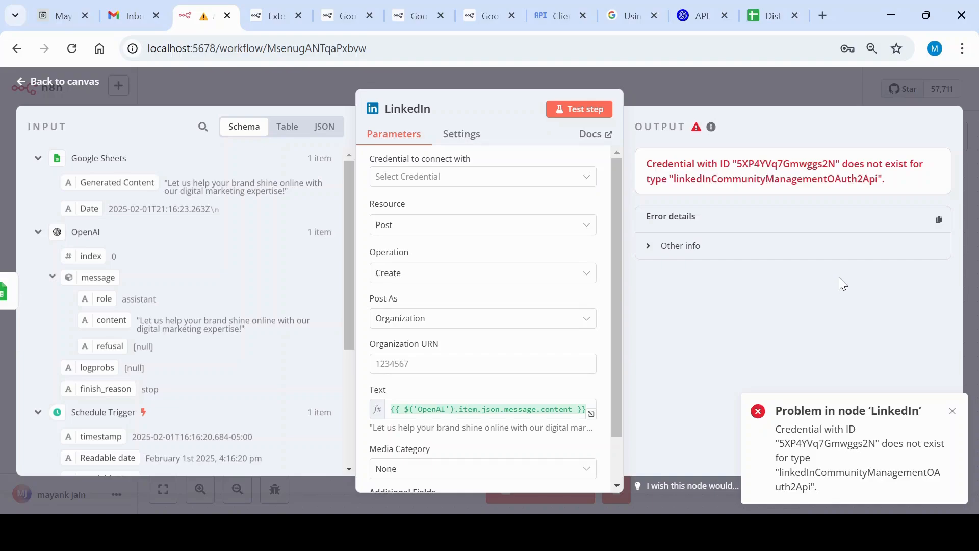
left_click(520, 179)
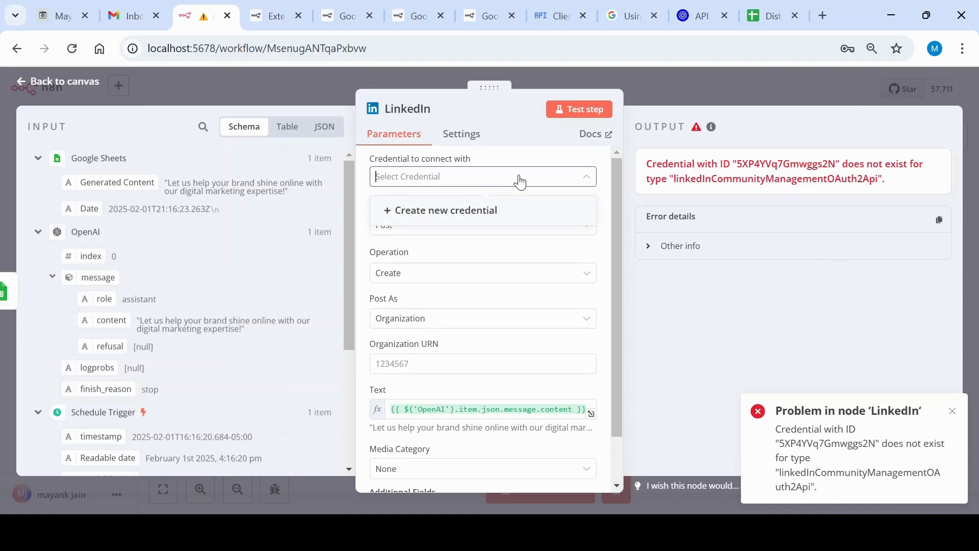
left_click(504, 214)
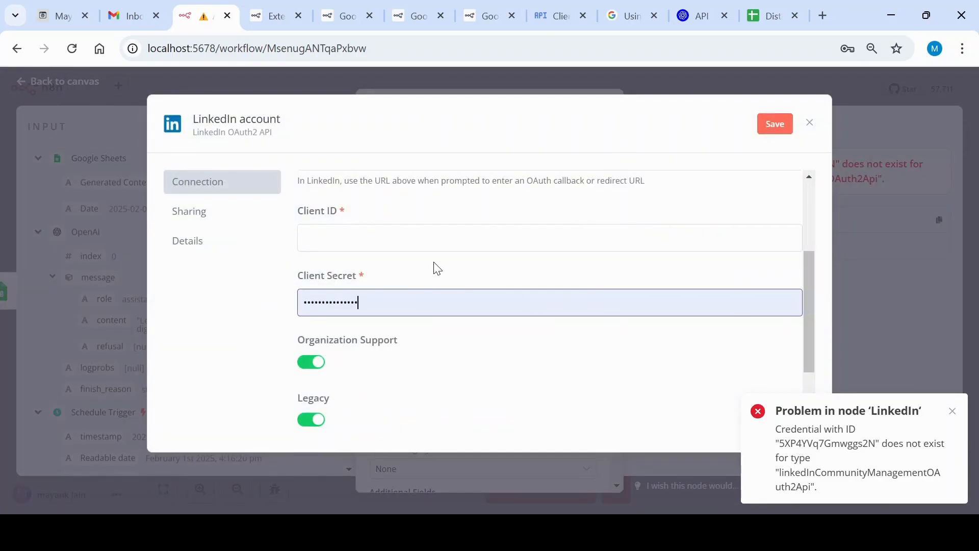
Examine the LinkedIn credential's connection types, OAuth redirect URL, client ID and secret fields, and organization and legacy options
scroll(436, 268, "up", 3)
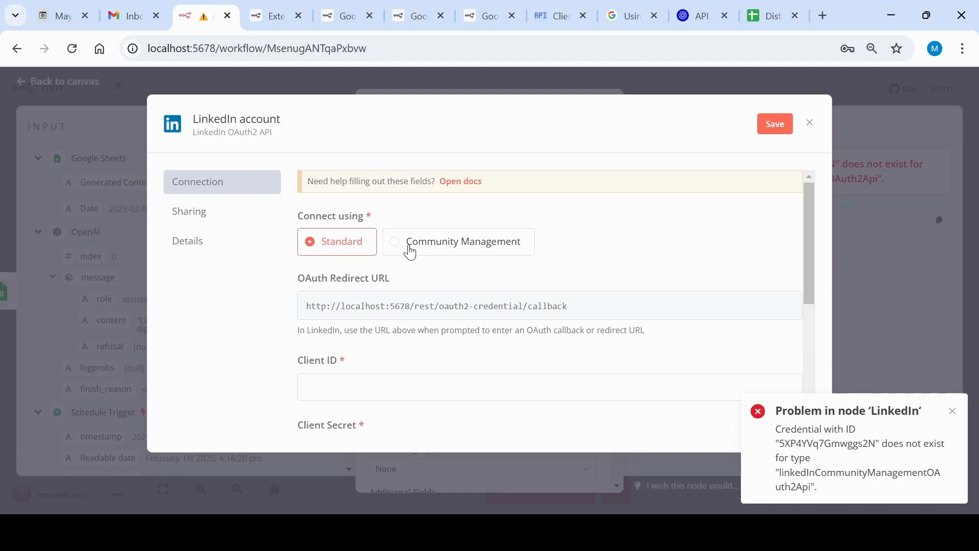
scroll(413, 250, "down", 3)
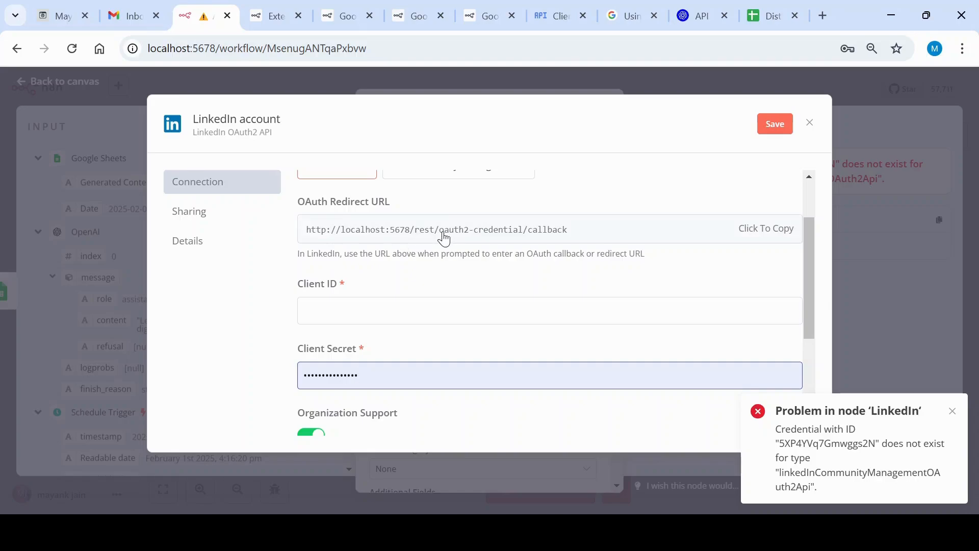
scroll(444, 239, "down", 2)
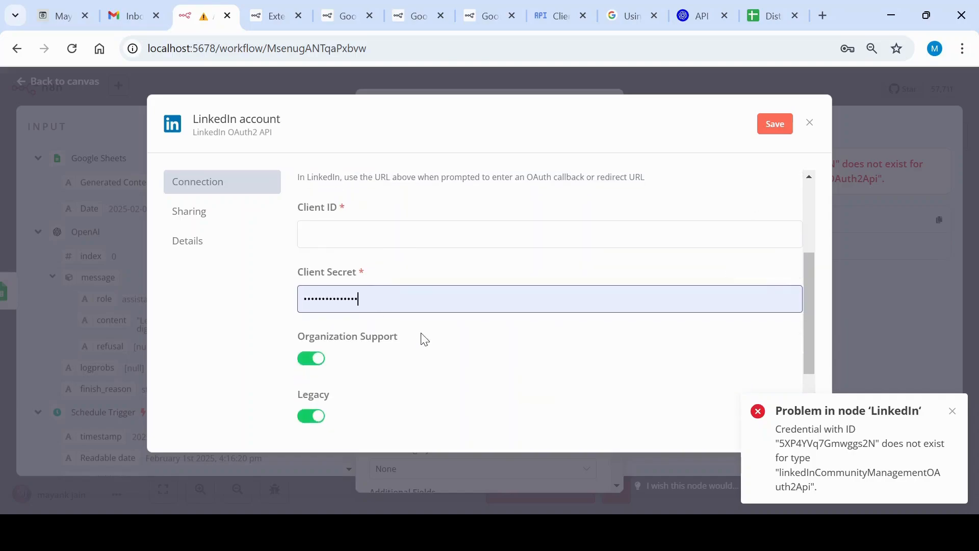
scroll(424, 339, "down", 2)
scroll(426, 336, "up", 5)
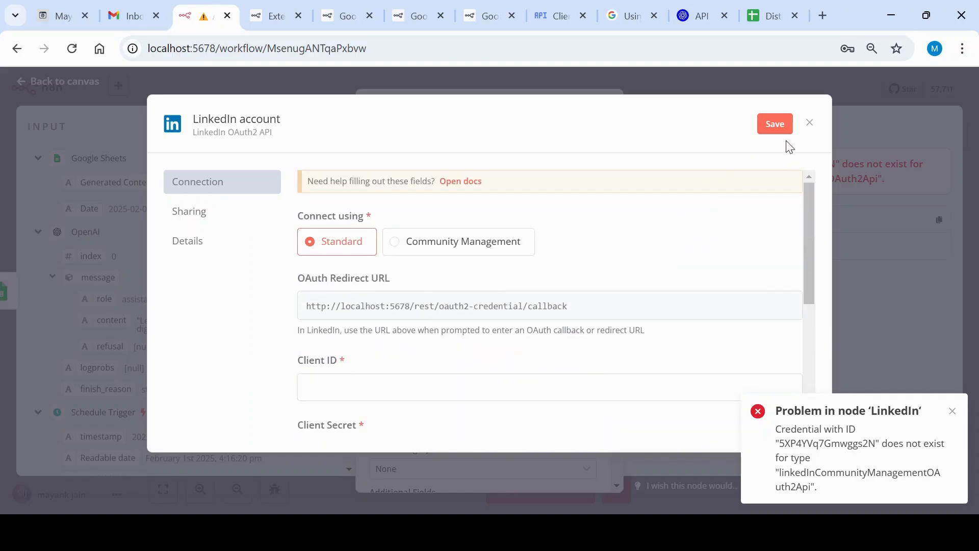
Discard the new LinkedIn credential without saving it, and save the AI Marketing Automation workflow
left_click(810, 124)
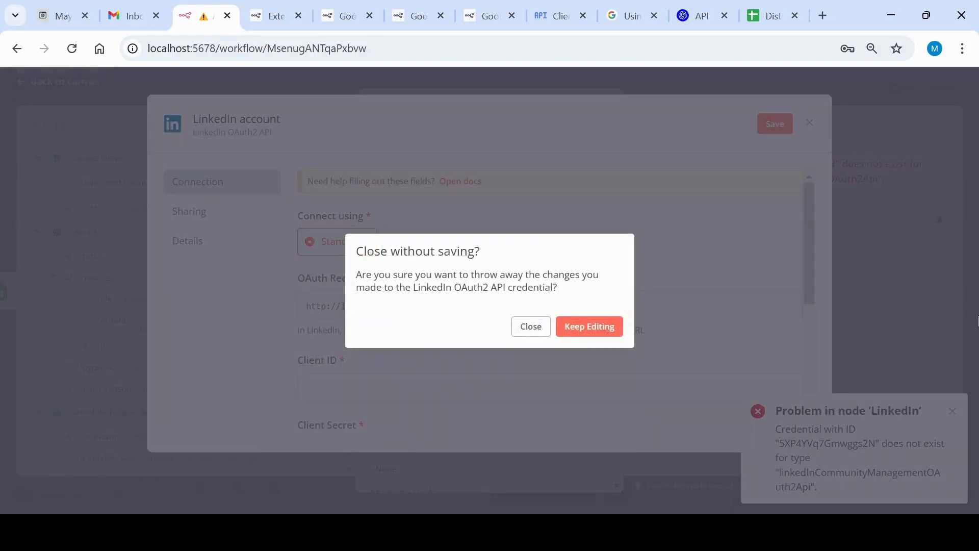
left_click(542, 332)
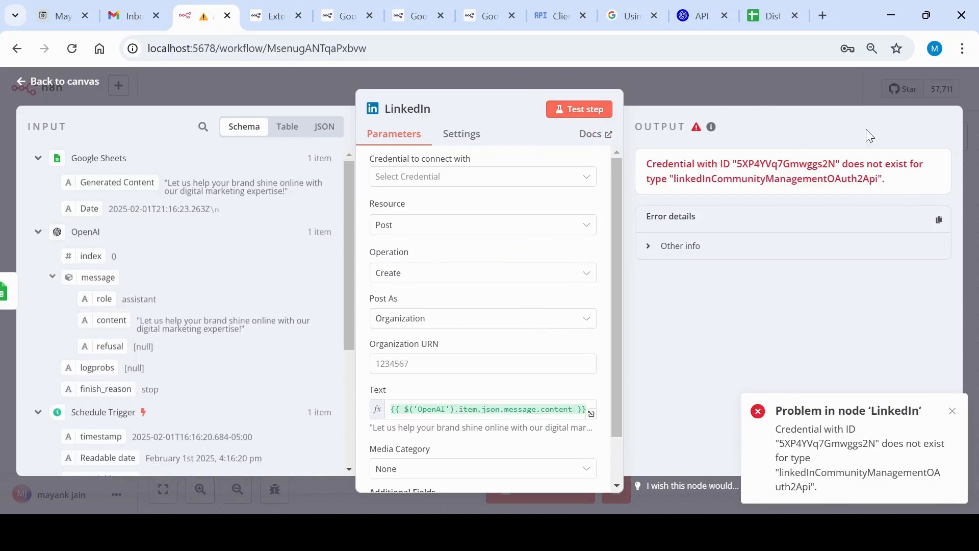
left_click(752, 101)
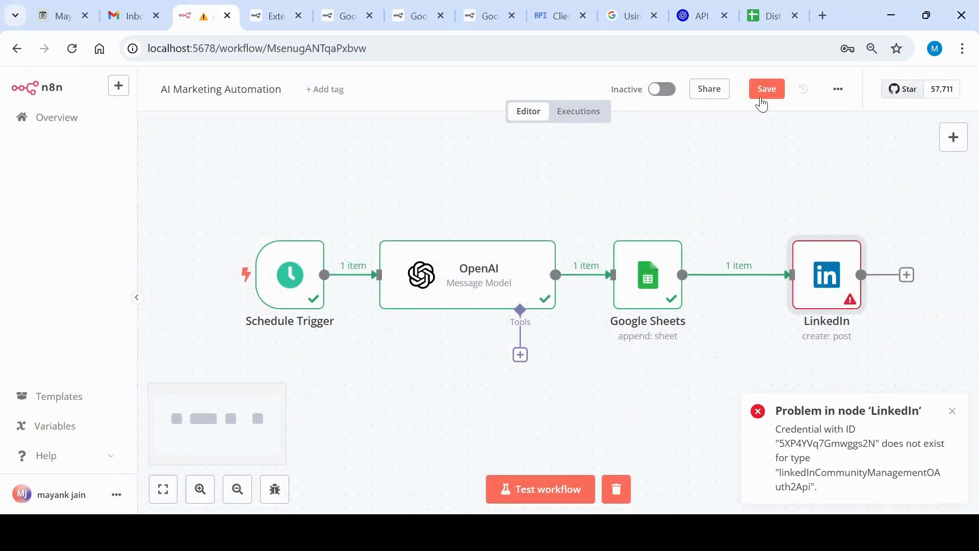
left_click(761, 97)
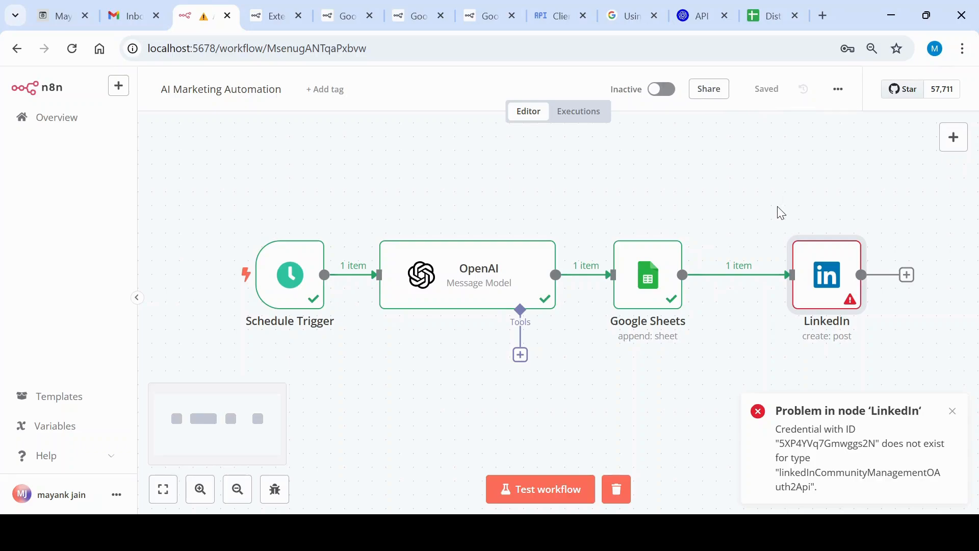
Switch to the LinkedIn Developers window and review the automationmarketing app's available products, including the Community Management API's access status
left_click(448, 533)
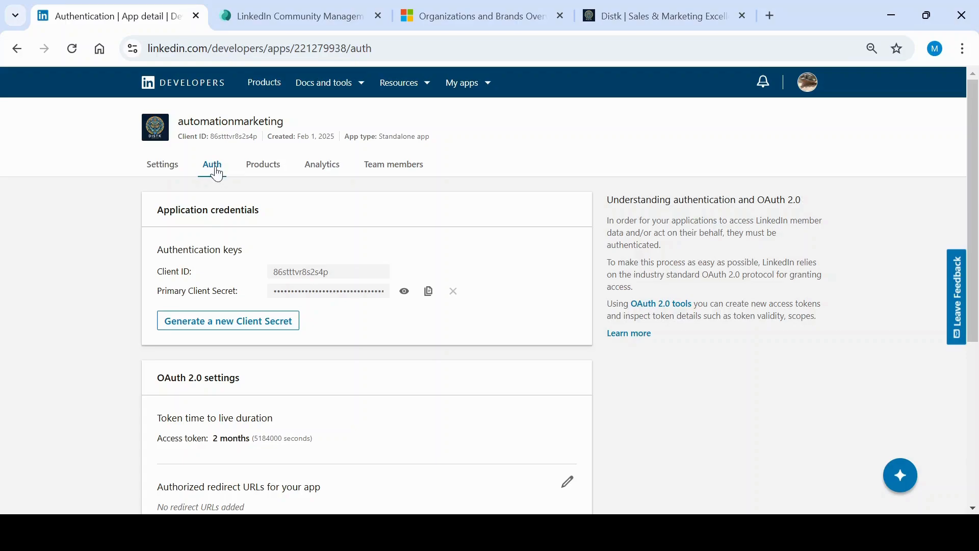
left_click(252, 170)
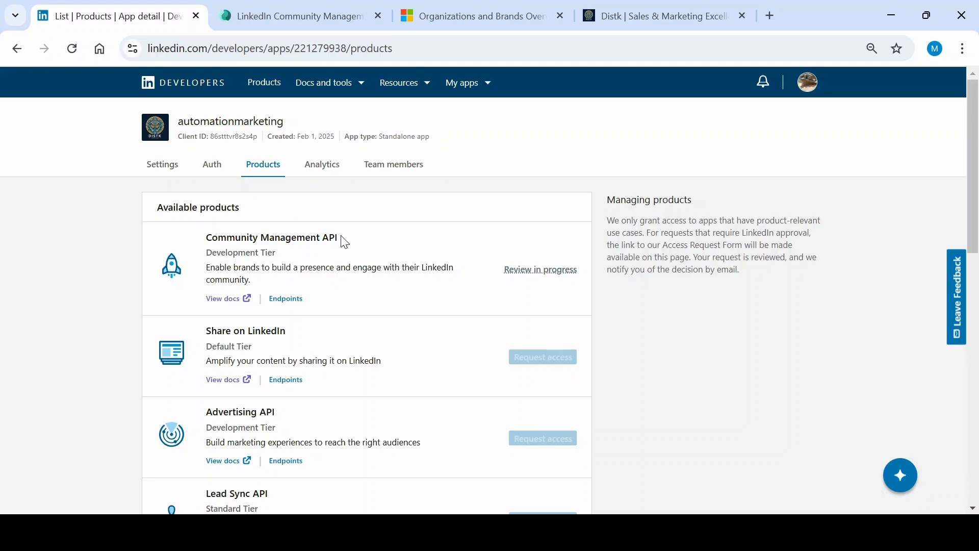
scroll(324, 360, "down", 1)
scroll(326, 361, "down", 4)
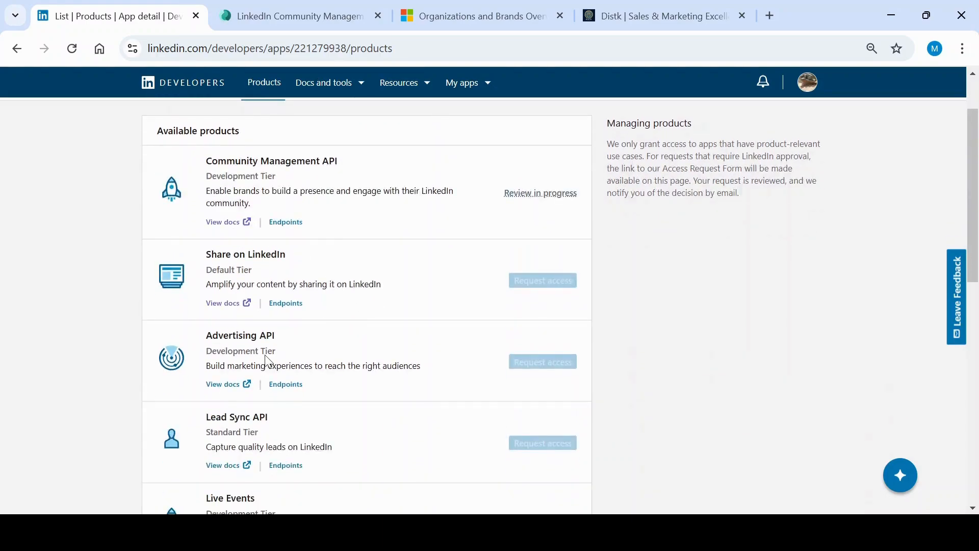
scroll(260, 299, "down", 1)
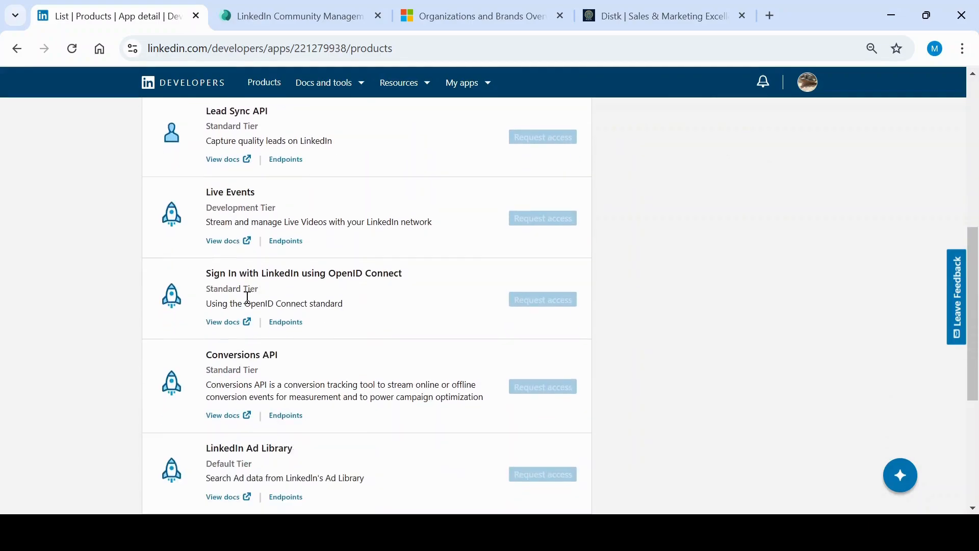
scroll(257, 300, "down", 1)
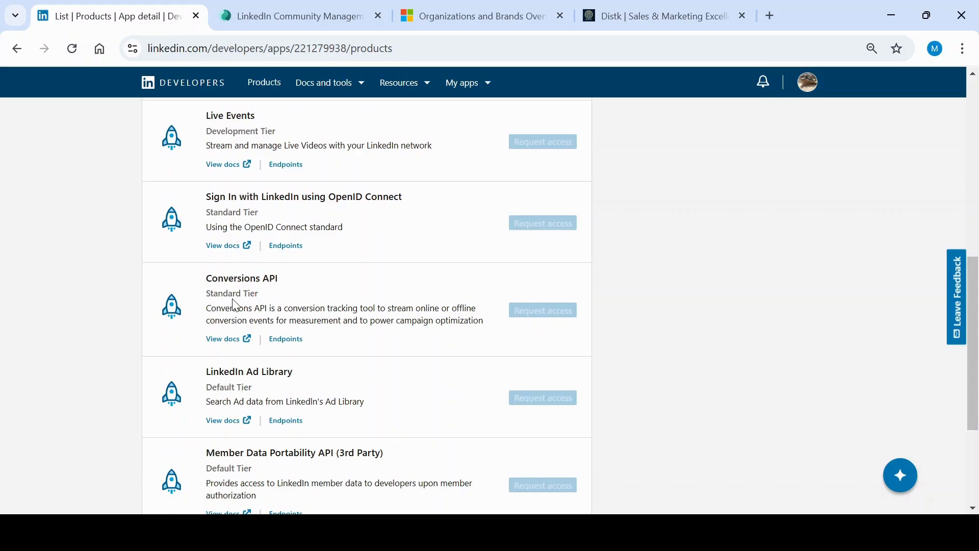
scroll(262, 290, "down", 3)
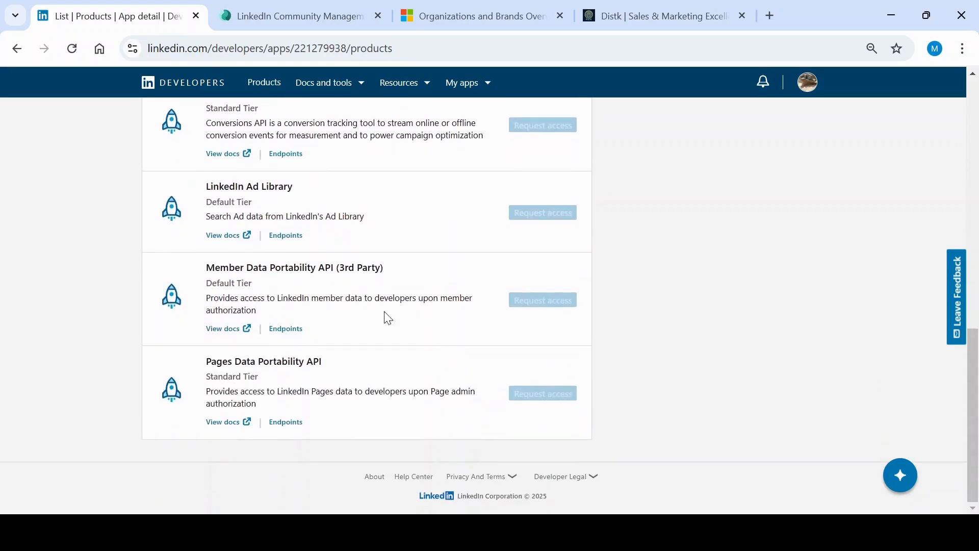
scroll(426, 359, "up", 10)
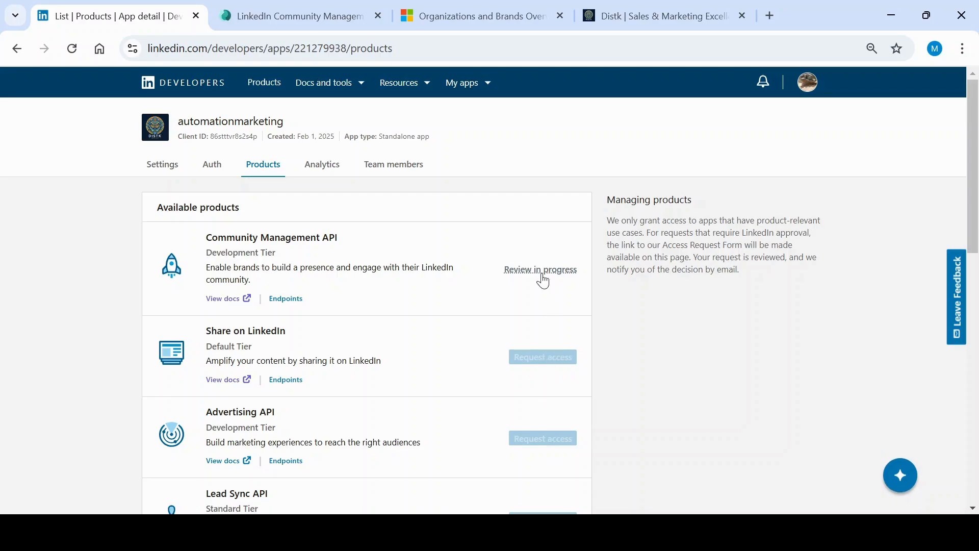
Review the LinkedIn Community Management API access form's confirmation page and highlight its important notes on verification and review
left_click(296, 14)
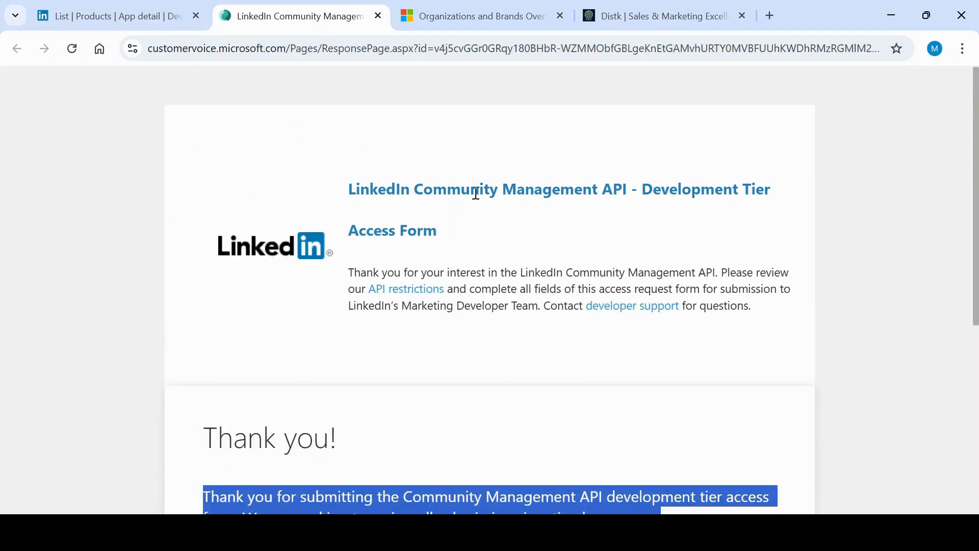
scroll(336, 280, "down", 2)
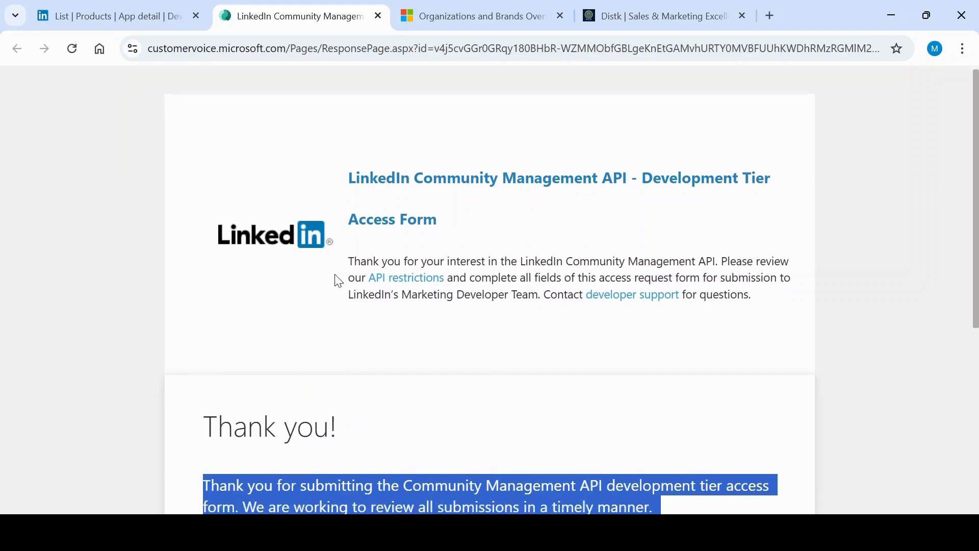
scroll(392, 228, "down", 3)
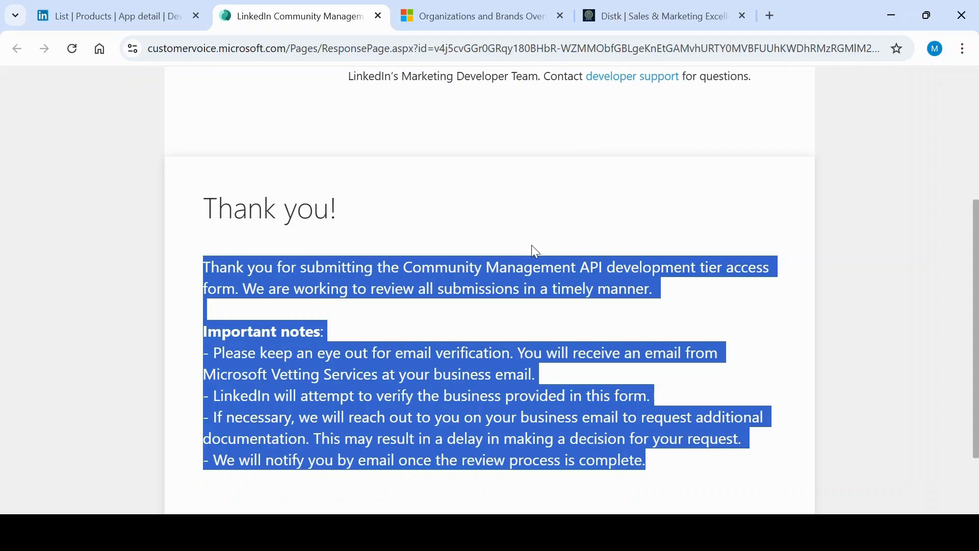
scroll(553, 244, "up", 4)
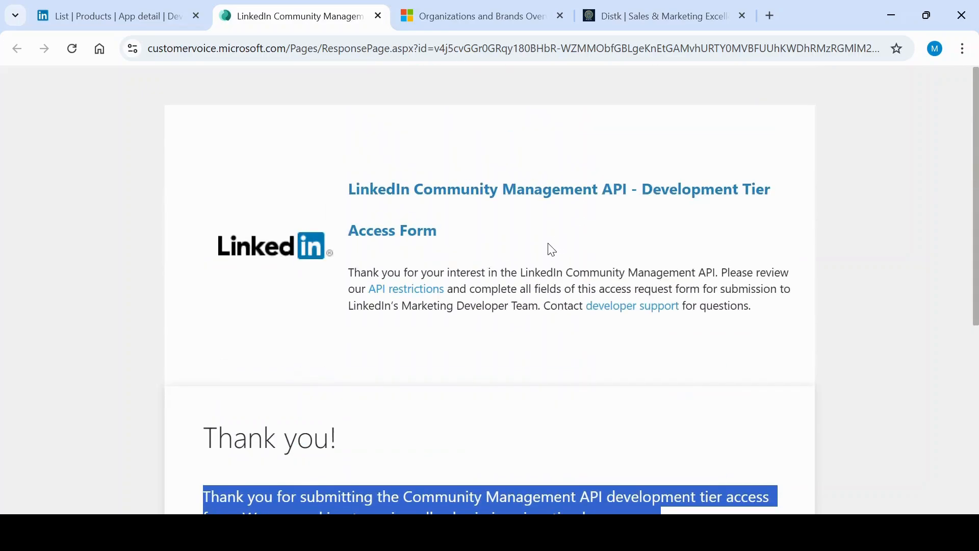
scroll(490, 227, "down", 5)
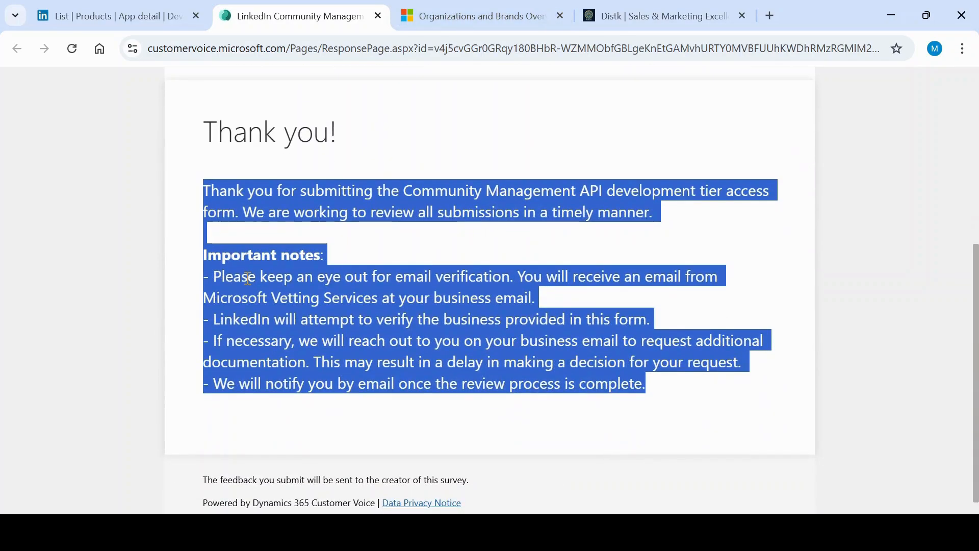
left_click(220, 280)
left_click_drag(214, 278, 711, 412)
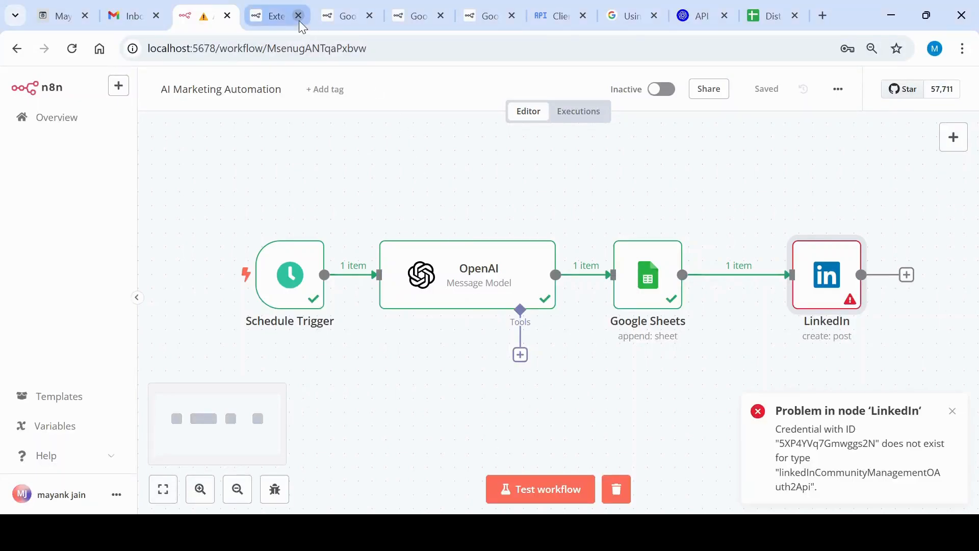
Switch to the Google Cloud console and search for google sheet to view the Google Sheets API's product details and enablement status
left_click(275, 8)
left_click(342, 14)
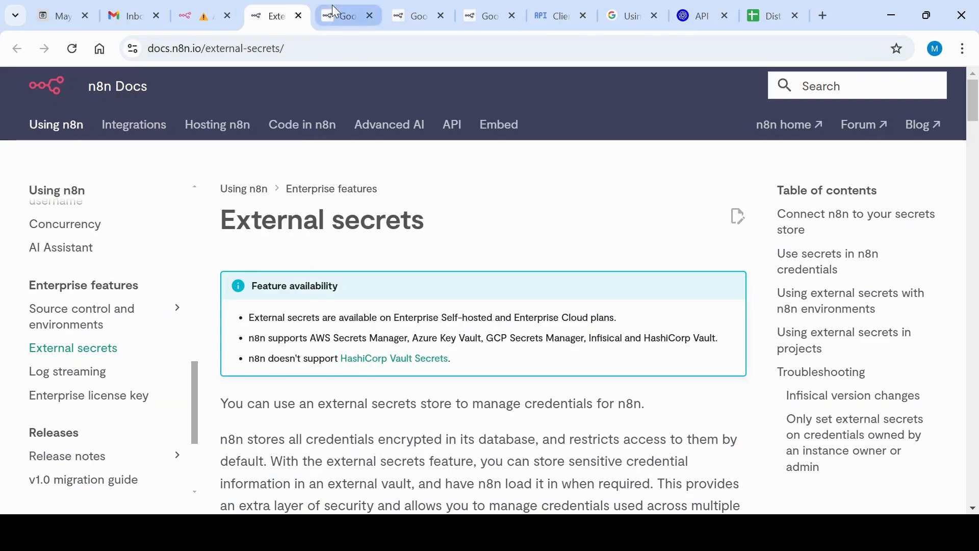
left_click(558, 15)
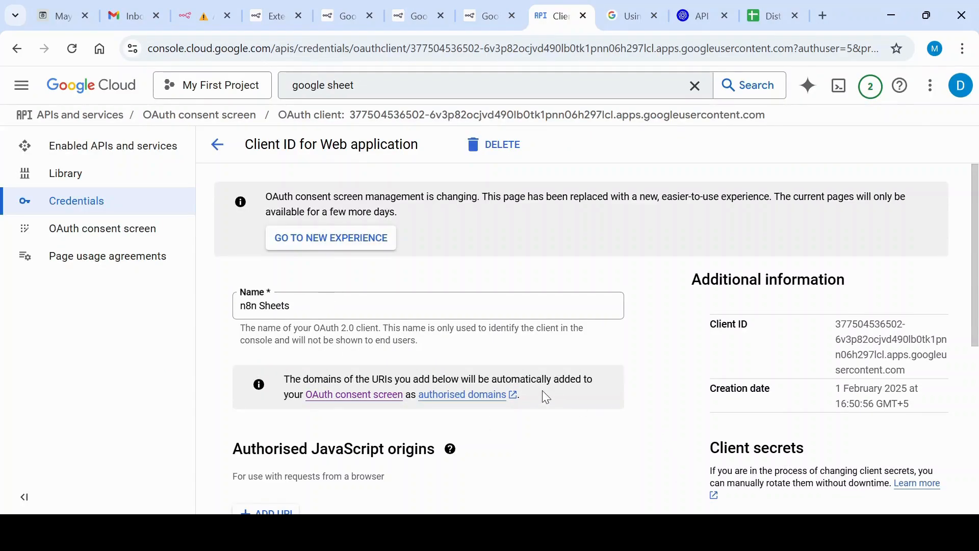
left_click(108, 149)
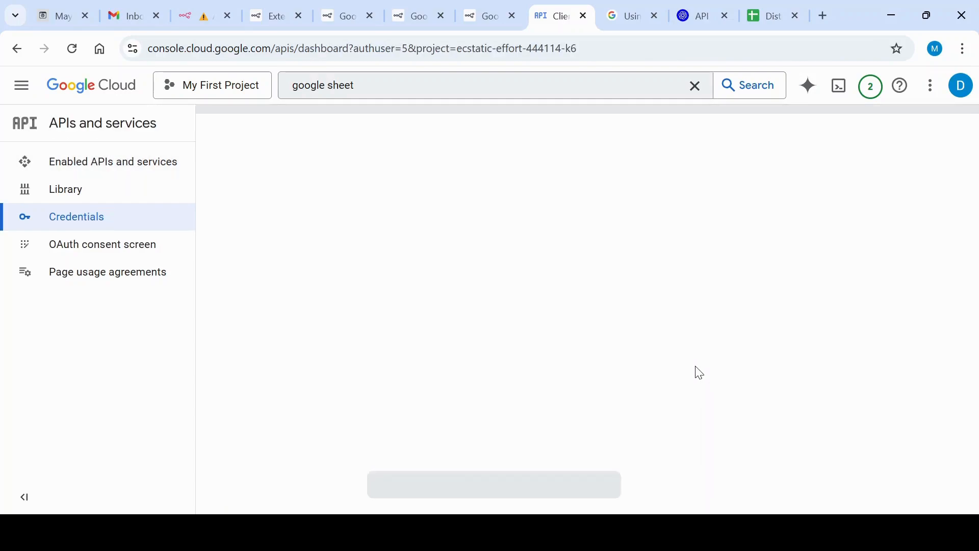
left_click(435, 92)
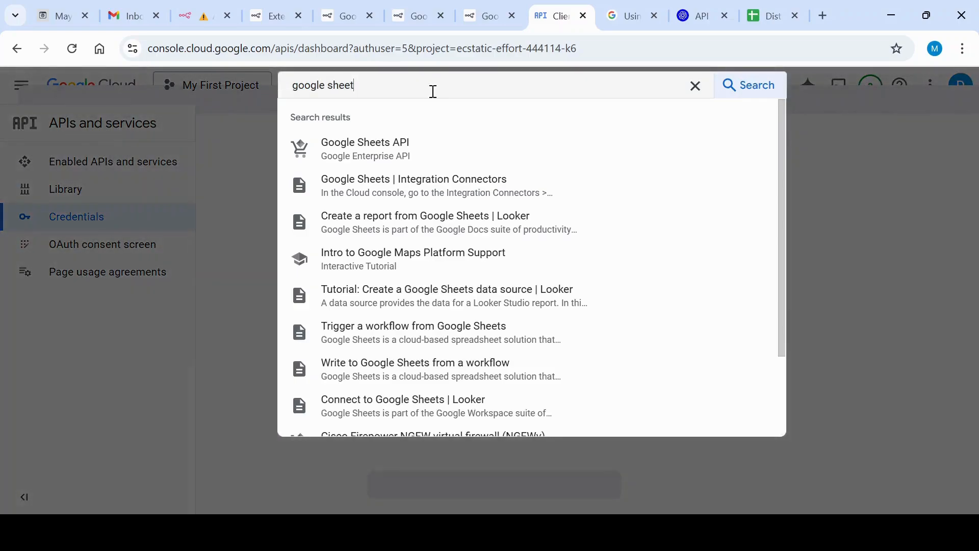
left_click(414, 153)
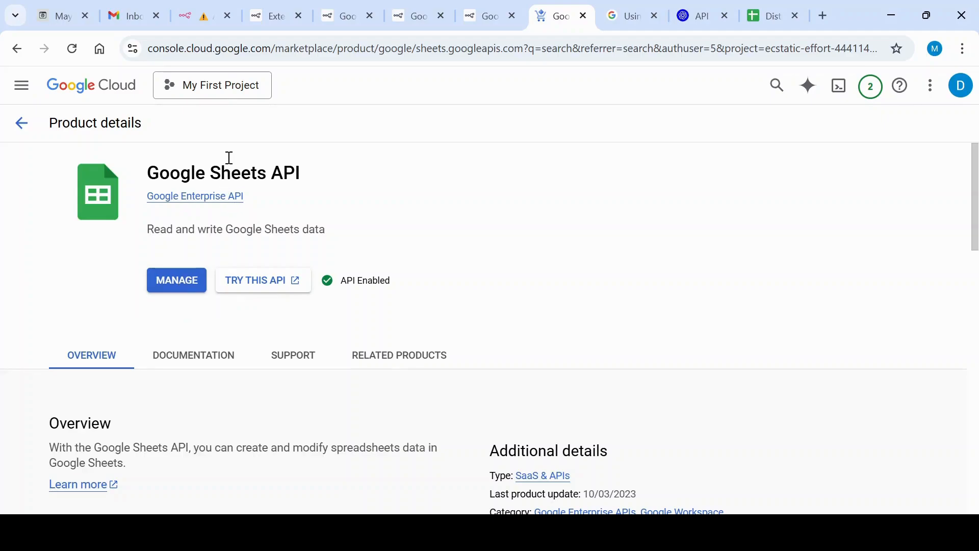
Return to the n8n workflow and review the Google Sheets node's parameters, including the documents available for selection
left_click(202, 6)
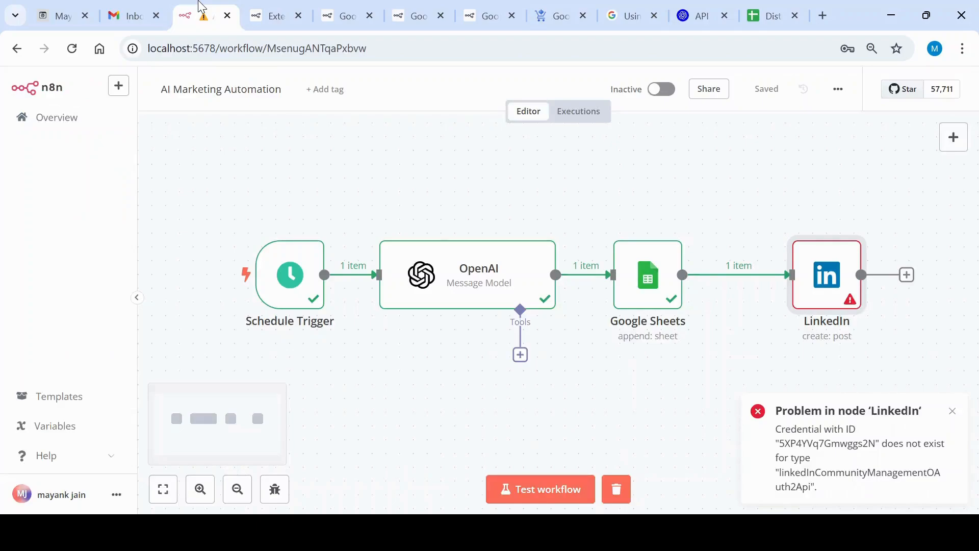
left_click(657, 305)
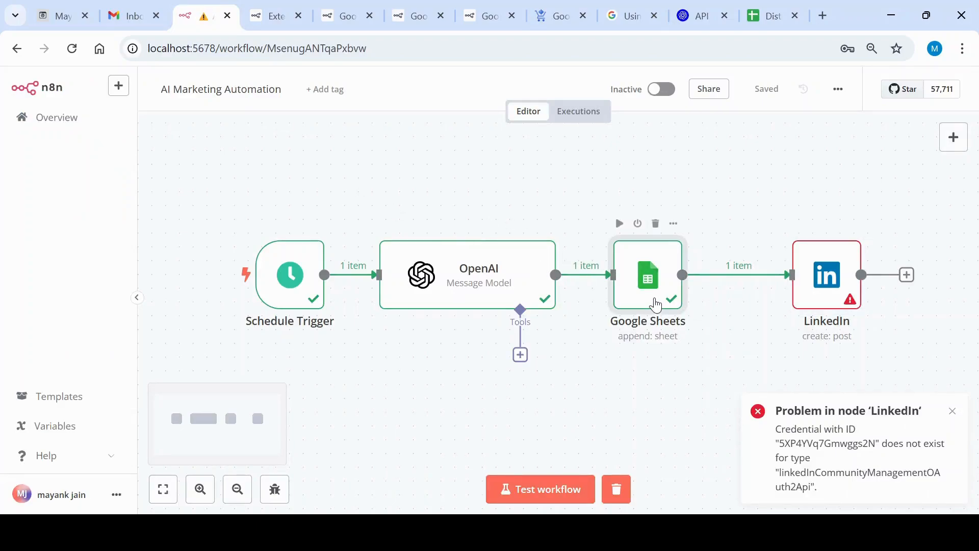
double_click(657, 306)
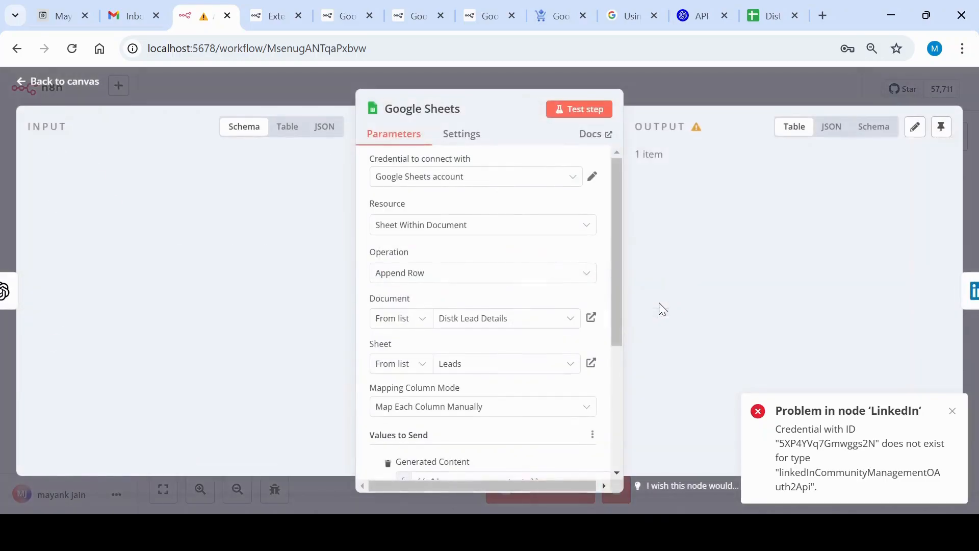
scroll(502, 276, "down", 3)
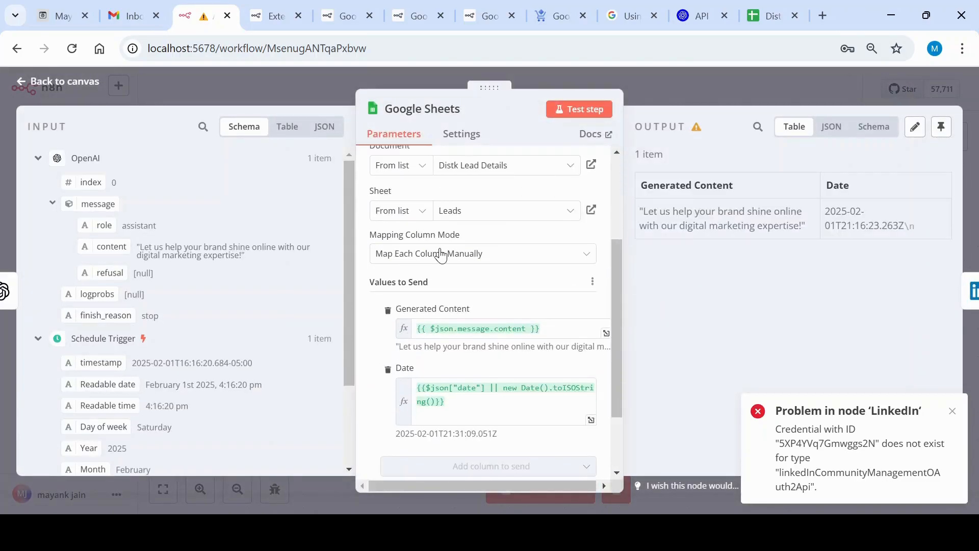
scroll(445, 250, "up", 3)
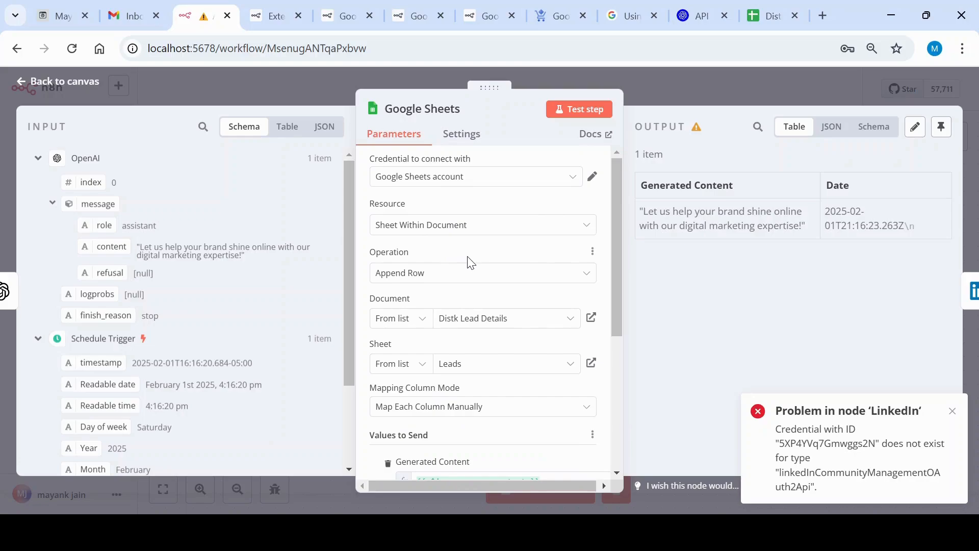
scroll(484, 232, "down", 2)
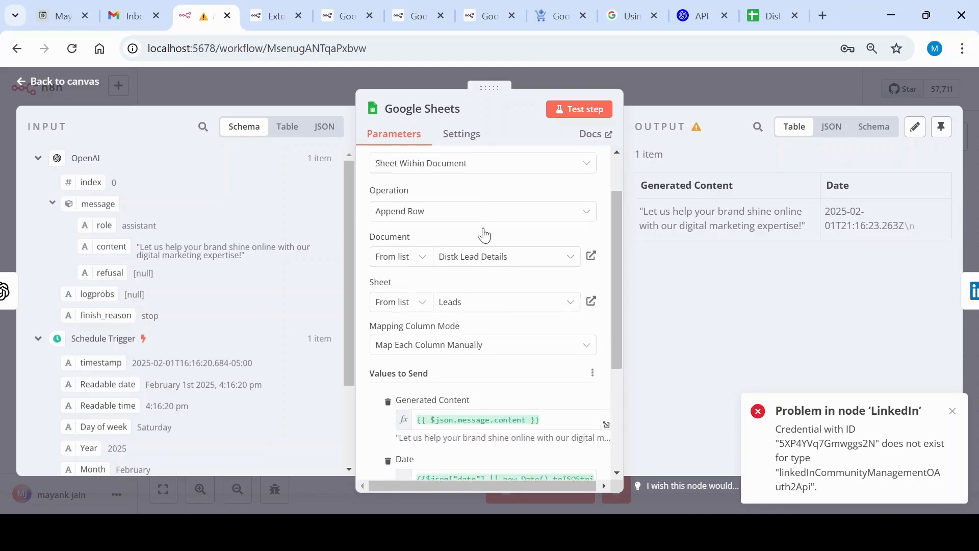
left_click(540, 251)
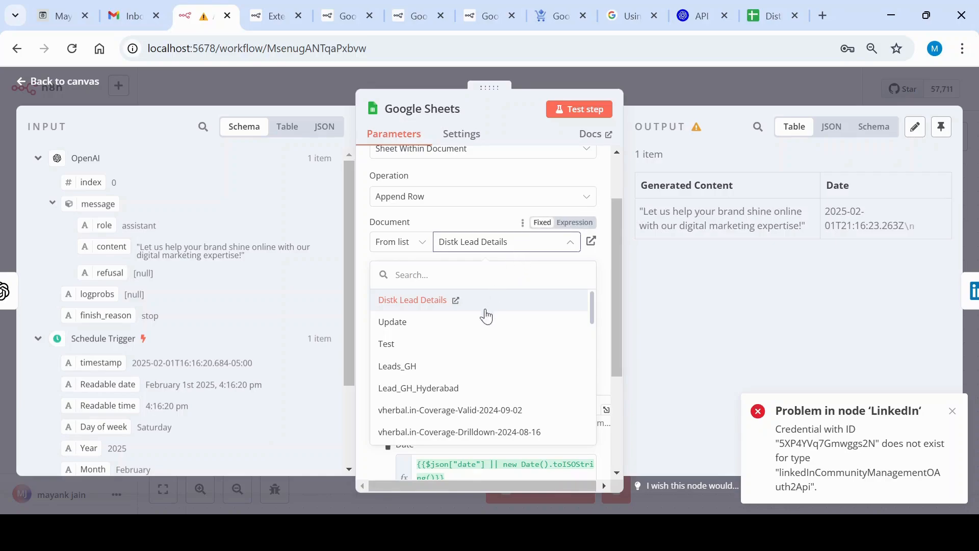
left_click(363, 250)
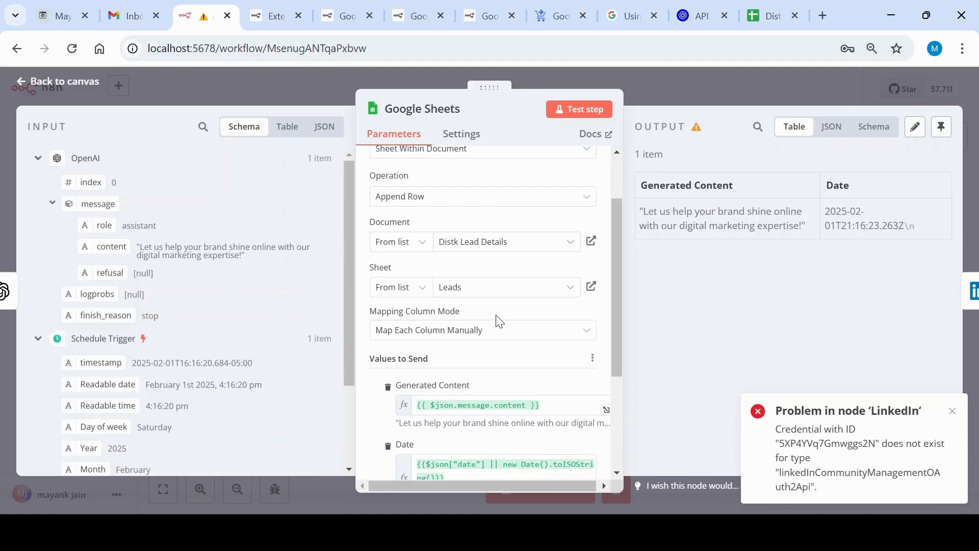
Inspect the Google Sheets node's output as JSON, schema and table, and review its Generated Content and Date column mappings
left_click(831, 129)
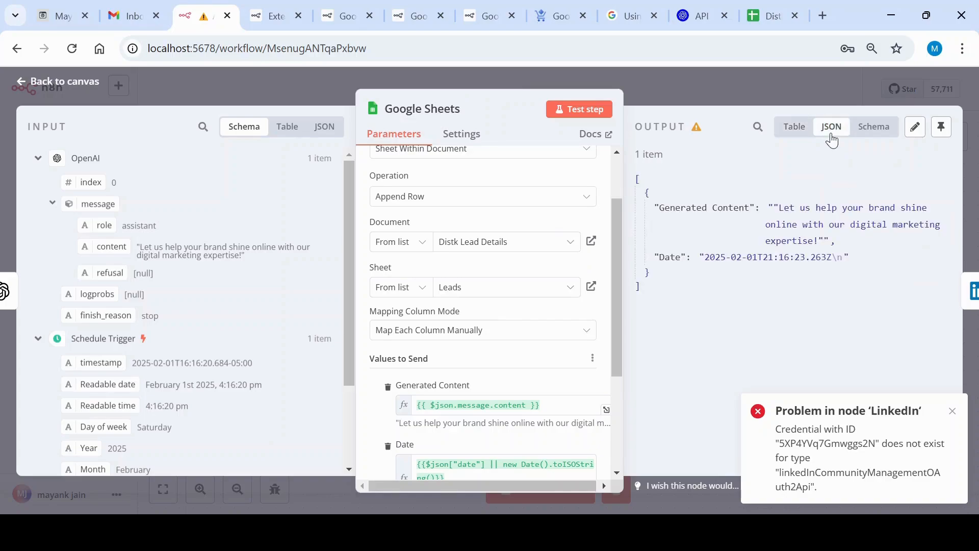
left_click(872, 136)
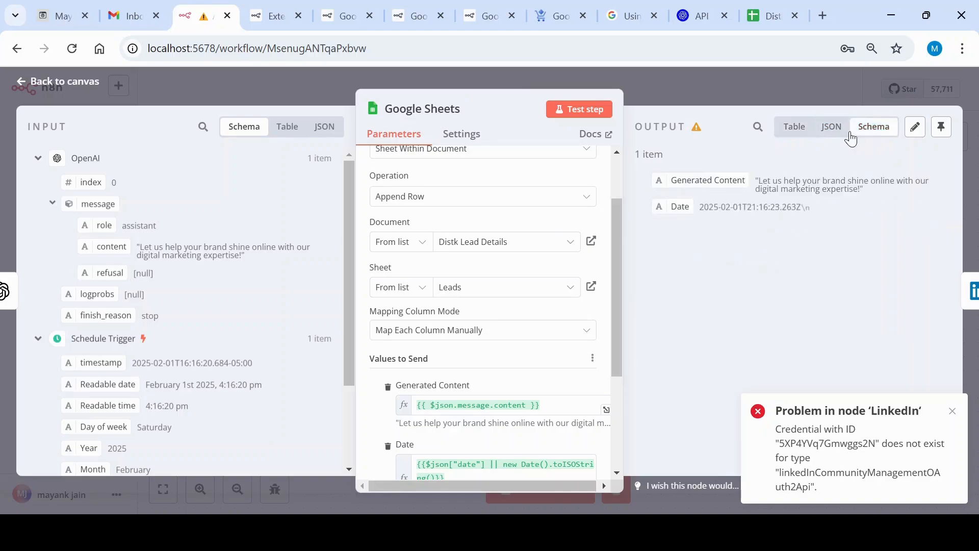
left_click(831, 128)
left_click(793, 127)
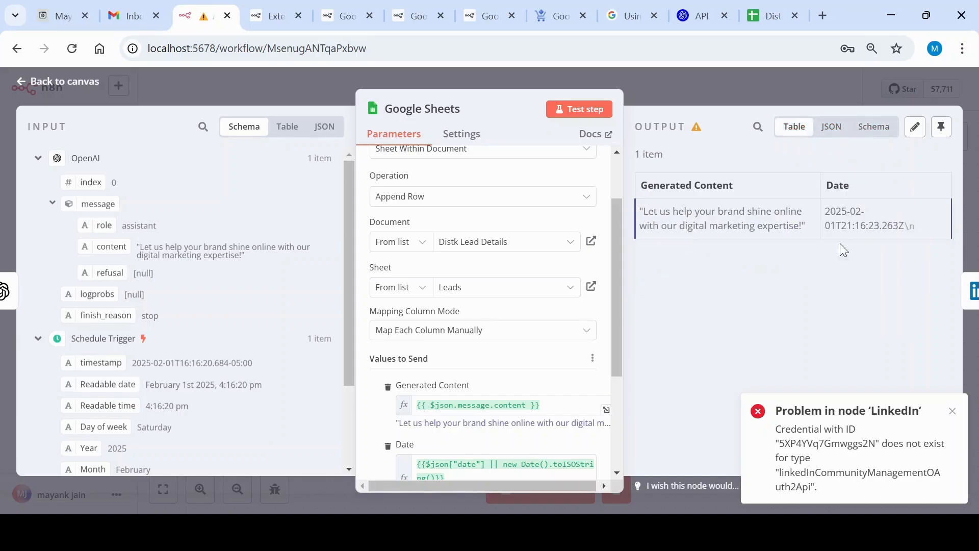
scroll(516, 275, "down", 3)
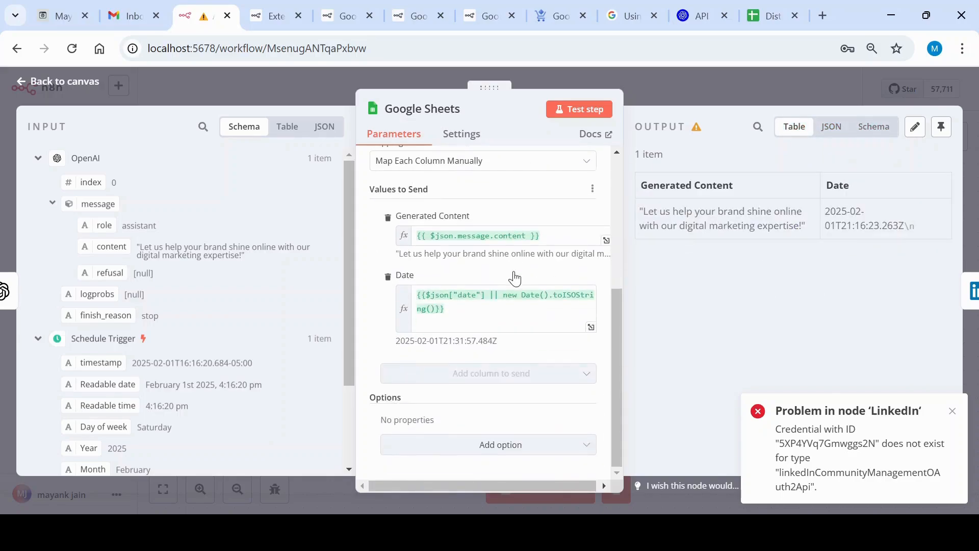
scroll(516, 275, "up", 3)
scroll(516, 275, "up", 2)
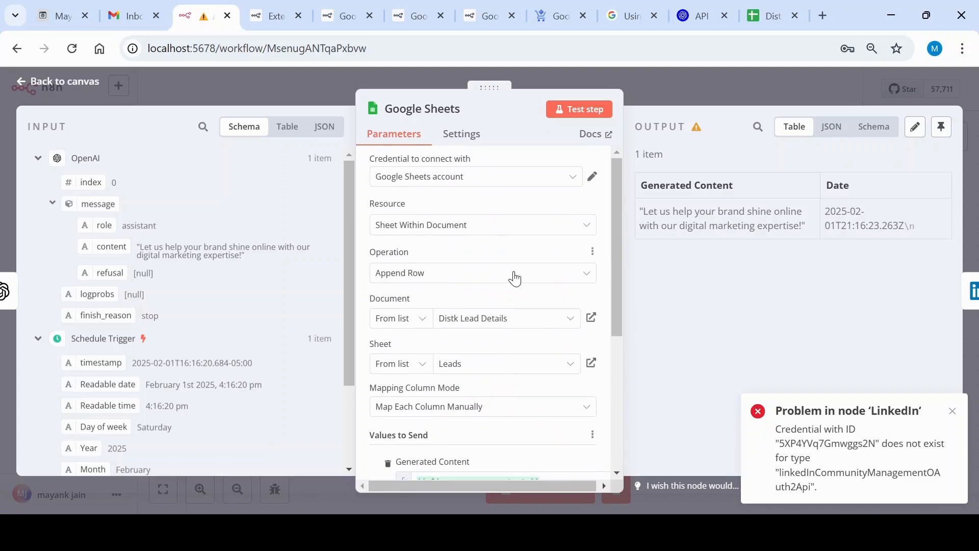